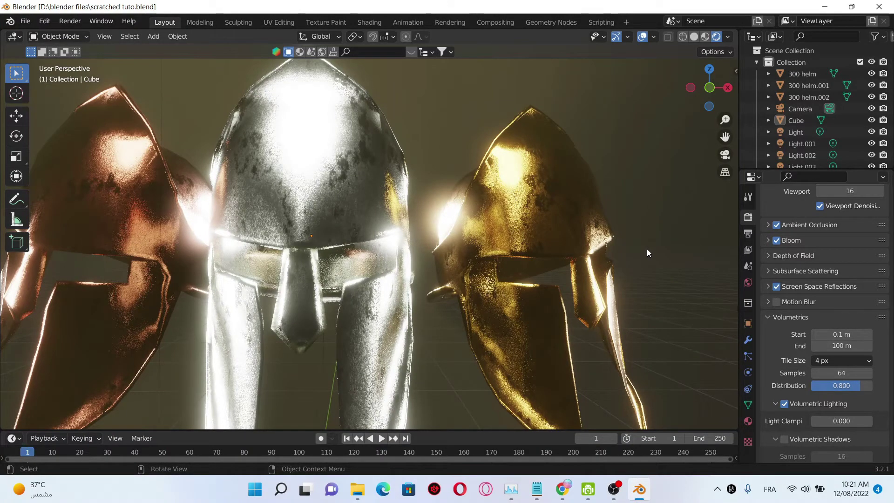
# Step: Zoom in on the helmets and switch to the Shading workspace
pyautogui.scroll(2, 417, 231)
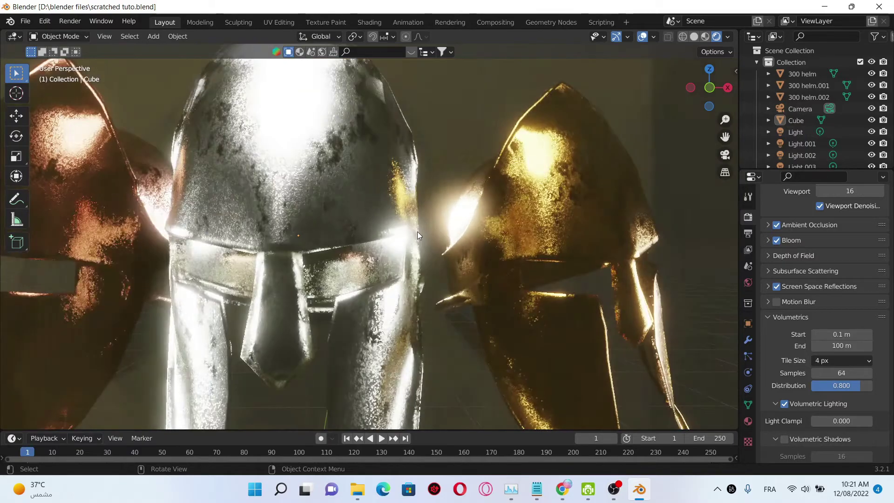
pyautogui.scroll(5, 417, 231)
pyautogui.moveTo(443, 203); pyautogui.dragTo(422, 209, button='middle')
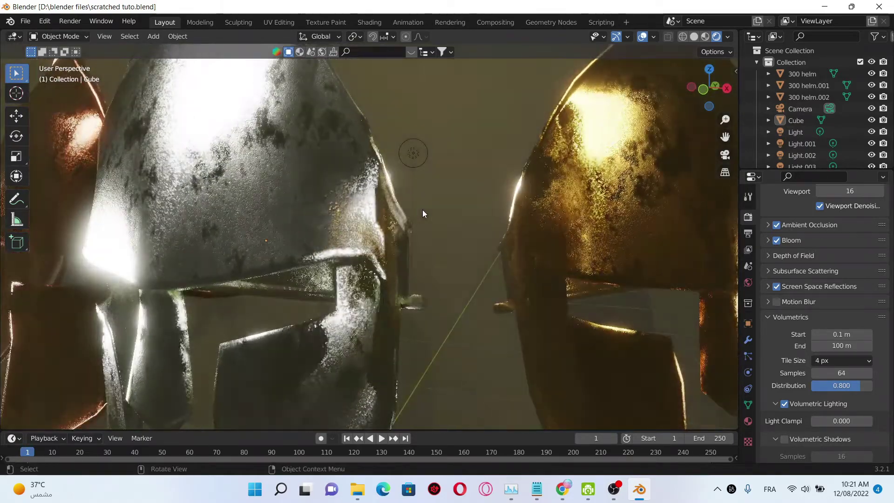
pyautogui.scroll(-5, 423, 213)
pyautogui.scroll(5, 396, 223)
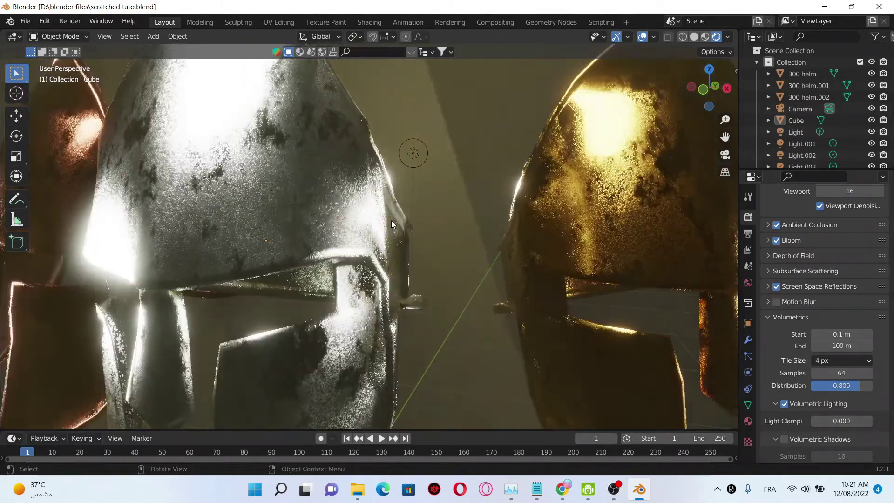
pyautogui.moveTo(391, 224); pyautogui.dragTo(421, 225, button='middle')
pyautogui.scroll(5, 397, 220)
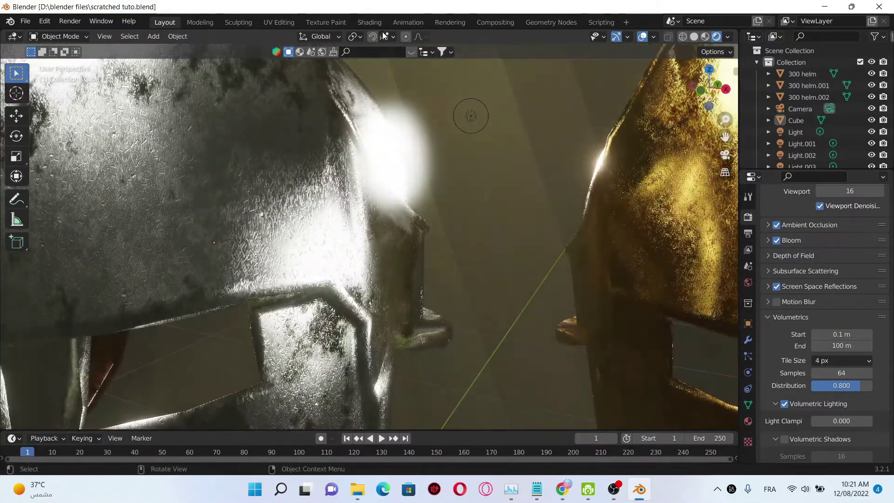
pyautogui.click(369, 22)
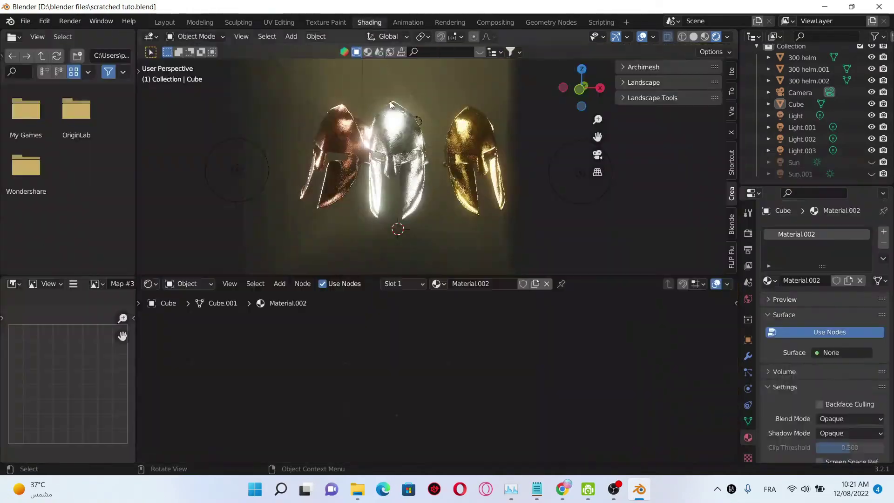
# Step: Hide the gold helmet, the copper helmet and the backdrop Cube with H
pyautogui.click(403, 141)
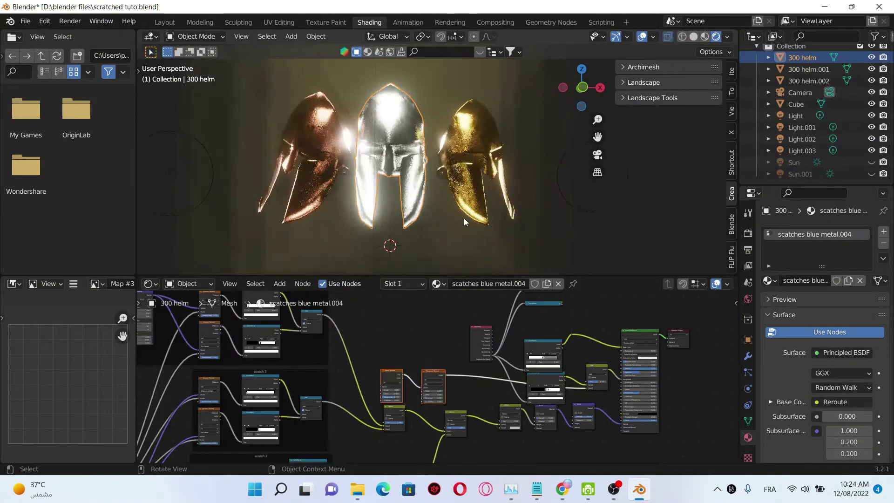
pyautogui.scroll(3, 464, 218)
pyautogui.click(472, 141)
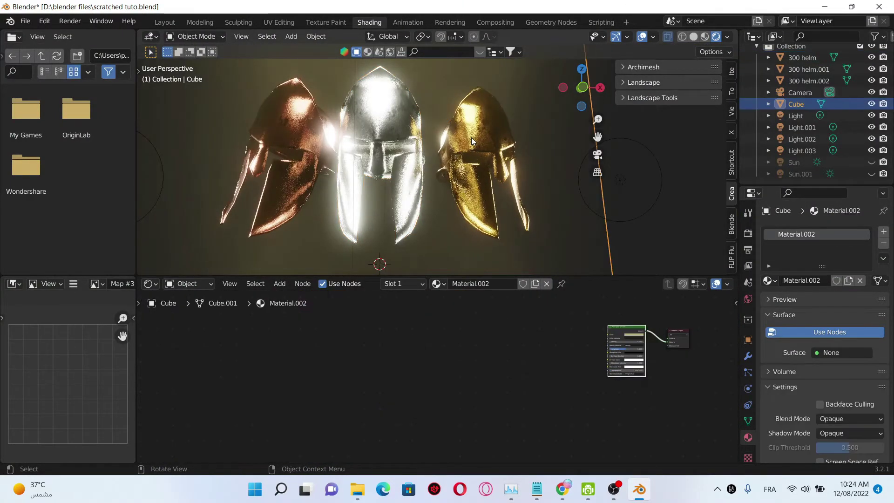
pyautogui.click(471, 141)
pyautogui.press('h')
pyautogui.click(266, 146)
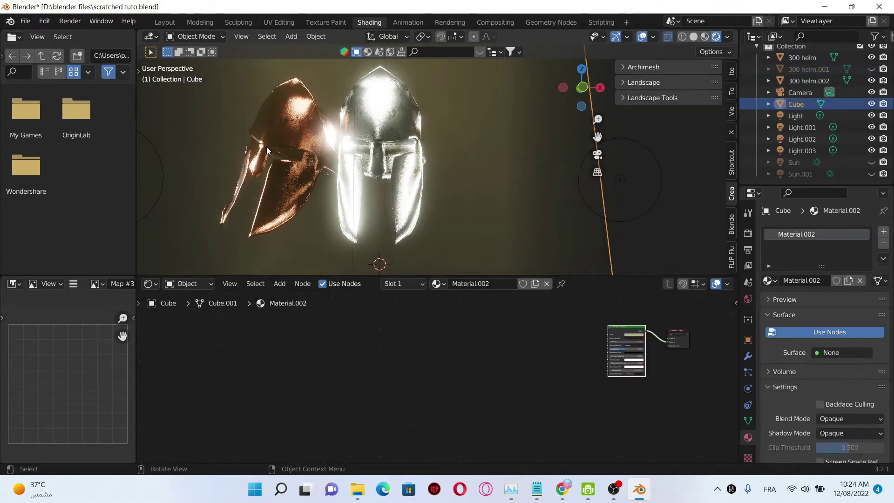
pyautogui.click(290, 132)
pyautogui.press('h')
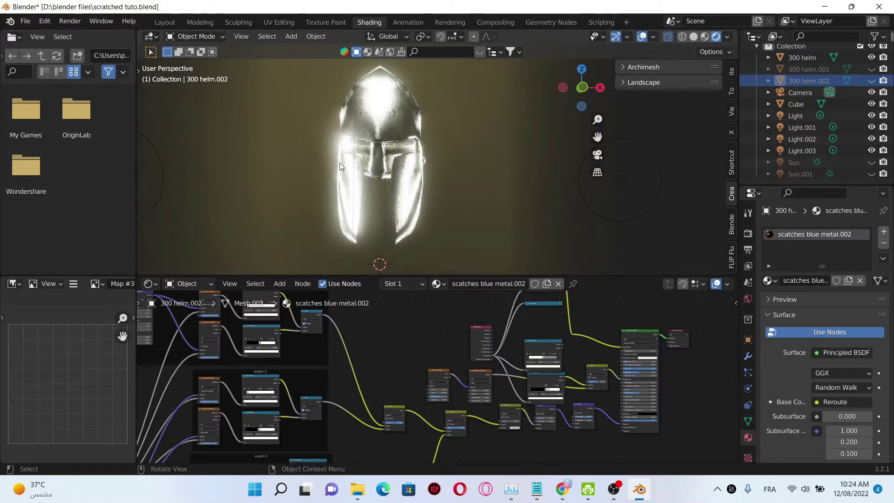
pyautogui.moveTo(290, 133); pyautogui.dragTo(474, 170, button='middle')
pyautogui.click(474, 169)
pyautogui.press('h')
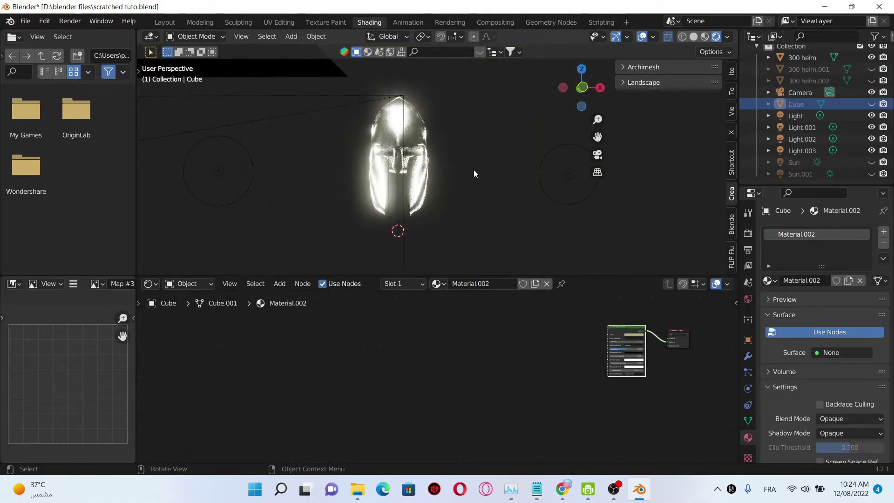
# Step: Save the file and select the 300 helm, checking its material list
pyautogui.hotkey('ctrl', 's')
pyautogui.click(408, 138)
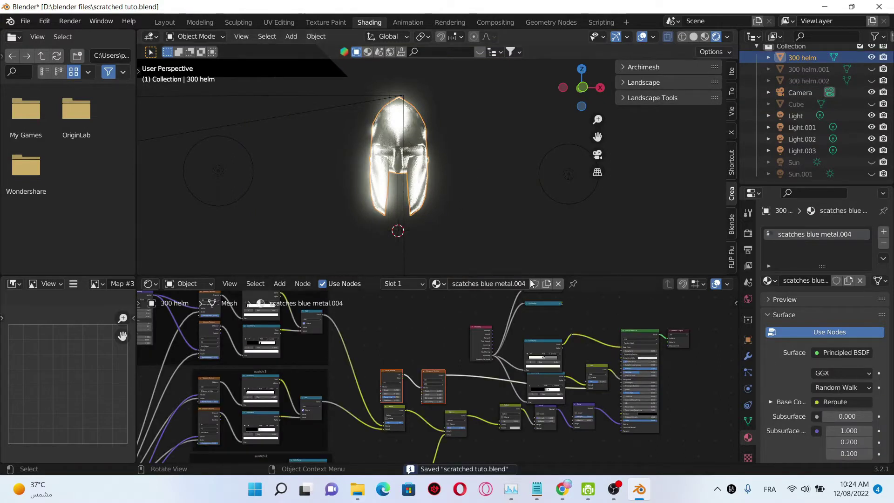
pyautogui.click(438, 284)
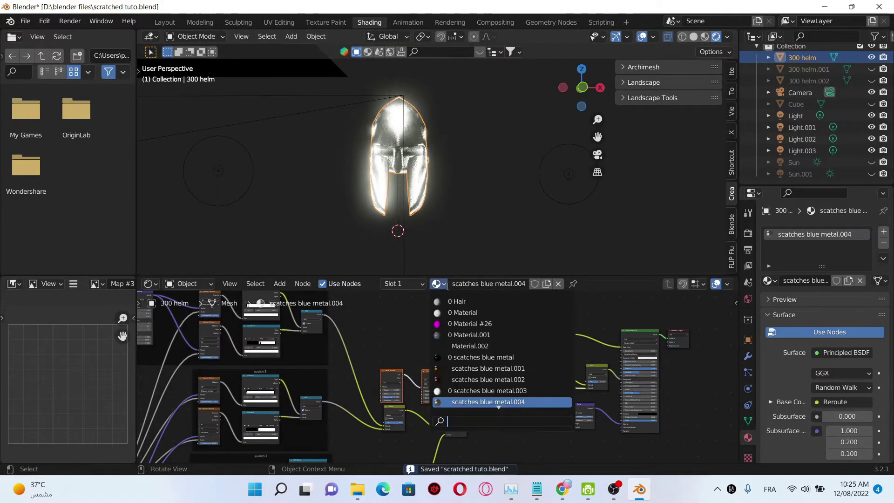
pyautogui.click(440, 285)
# Step: Replace the 300 helm's material with a new Material.003
pyautogui.click(557, 284)
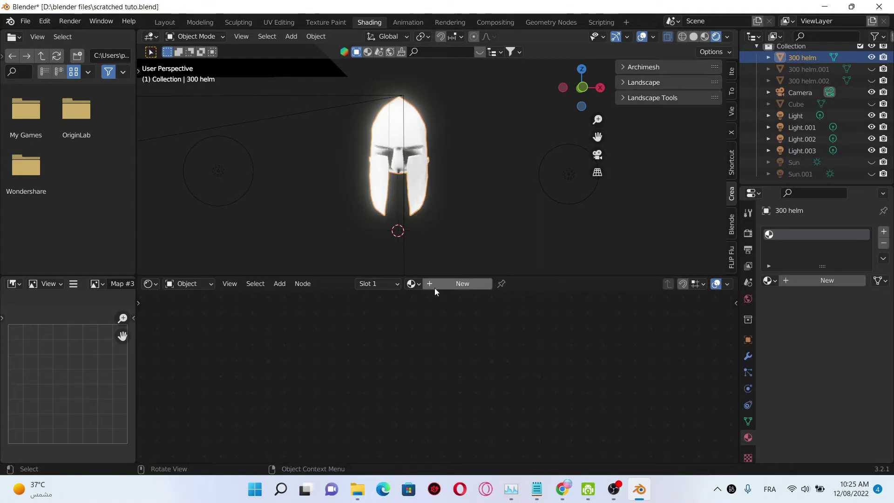
pyautogui.click(443, 285)
pyautogui.moveTo(547, 355); pyautogui.dragTo(371, 367, button='middle')
pyautogui.scroll(2, 401, 385)
pyautogui.scroll(3, 399, 379)
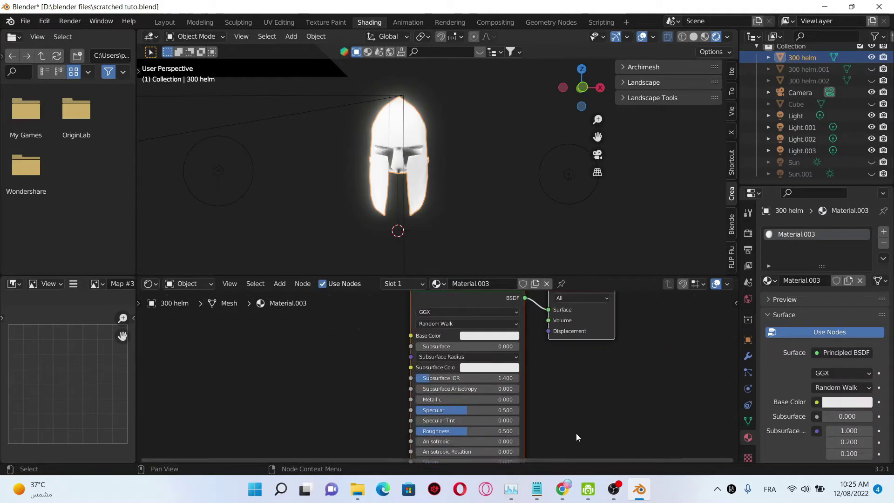
pyautogui.moveTo(576, 433); pyautogui.dragTo(600, 373, button='middle')
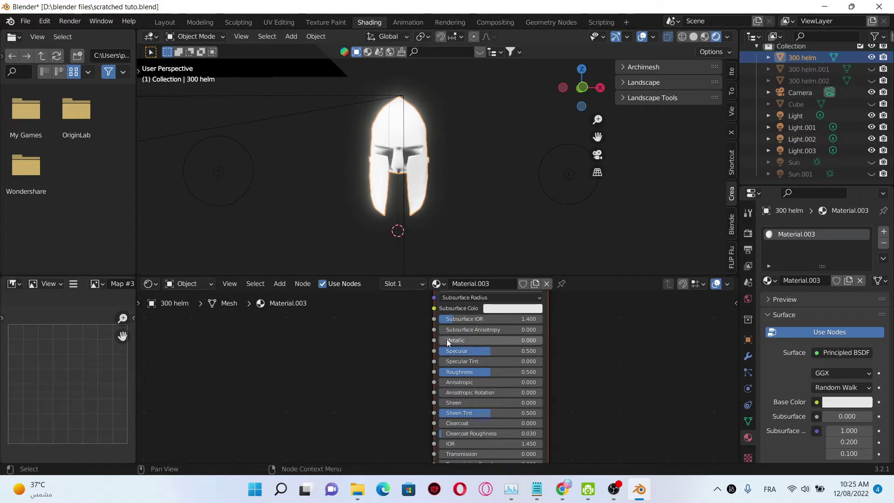
# Step: Set the Principled BSDF Metallic to 1 and Roughness to 0
pyautogui.moveTo(441, 340); pyautogui.dragTo(543, 340)
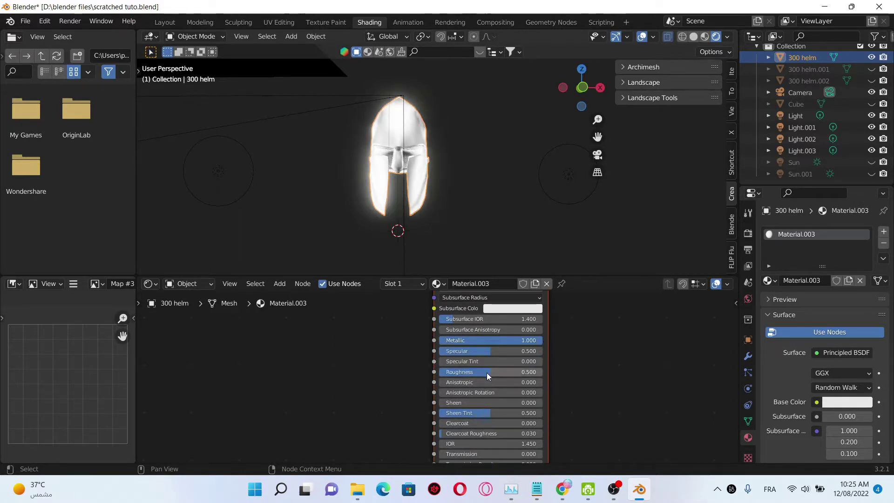
pyautogui.moveTo(487, 373); pyautogui.dragTo(441, 373)
pyautogui.scroll(-3, 259, 384)
pyautogui.moveTo(270, 389); pyautogui.dragTo(432, 381, button='middle')
pyautogui.scroll(-1, 407, 396)
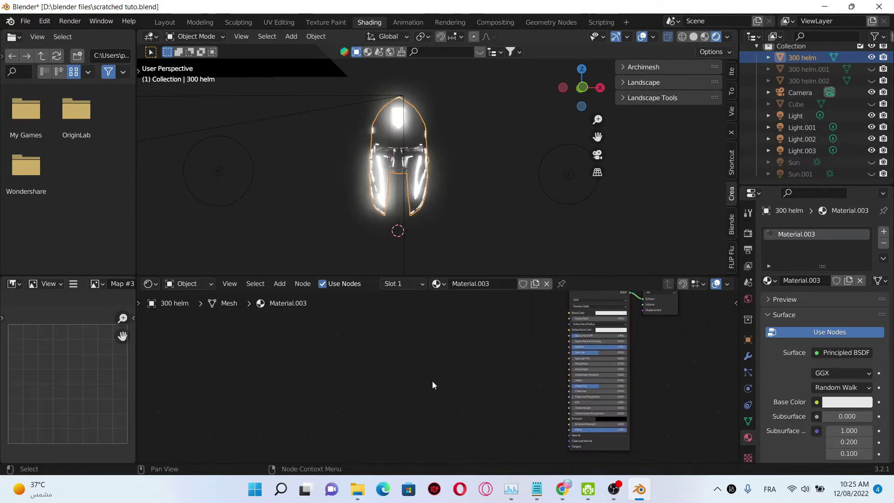
# Step: Add a Noise Texture node to Material.003
pyautogui.hotkey('shift', 'a')
pyautogui.click(413, 344)
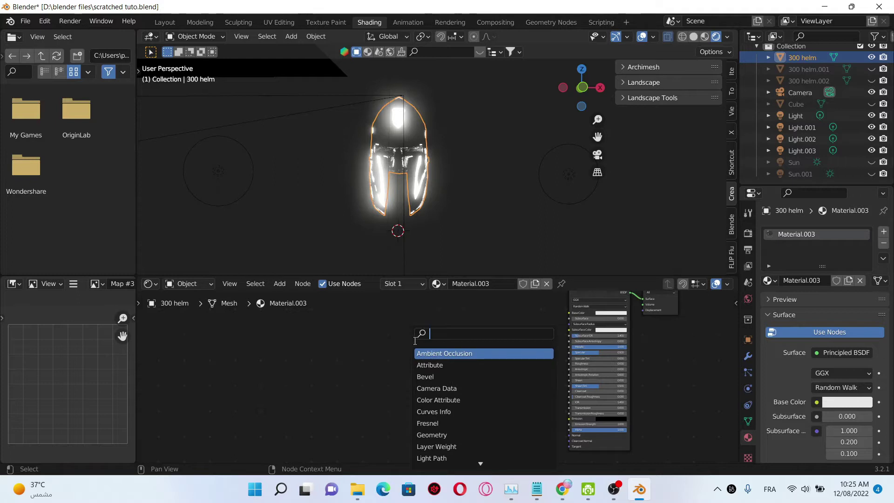
pyautogui.write('nois')
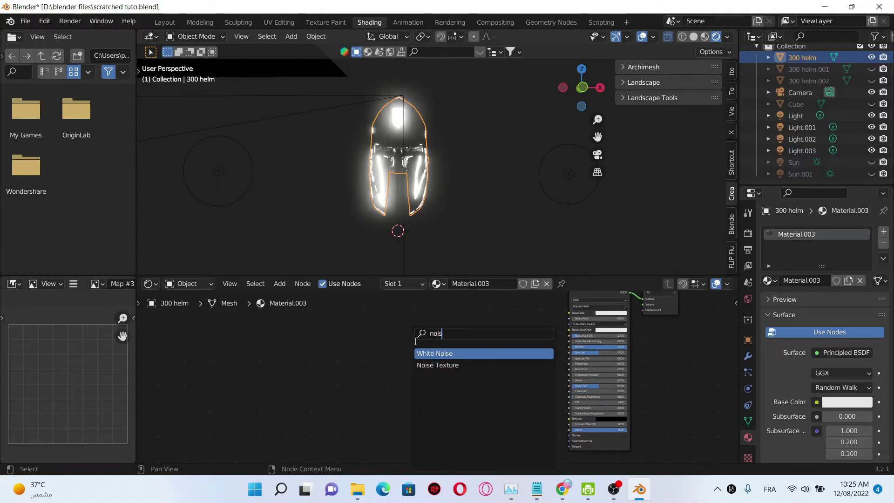
pyautogui.press('Down')
pyautogui.press('Return')
pyautogui.click(362, 378)
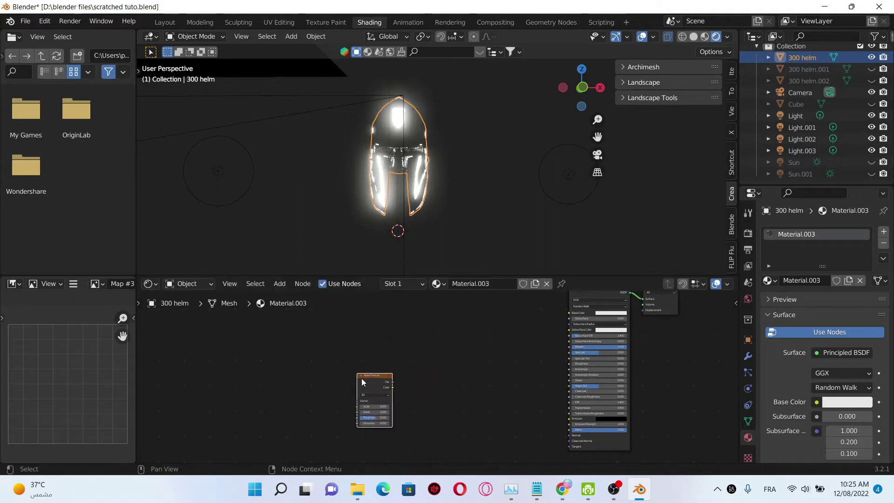
# Step: Add Texture Coordinate and Mapping nodes, link Object into Mapping's Vector, and save
pyautogui.hotkey('ctrl', 't')
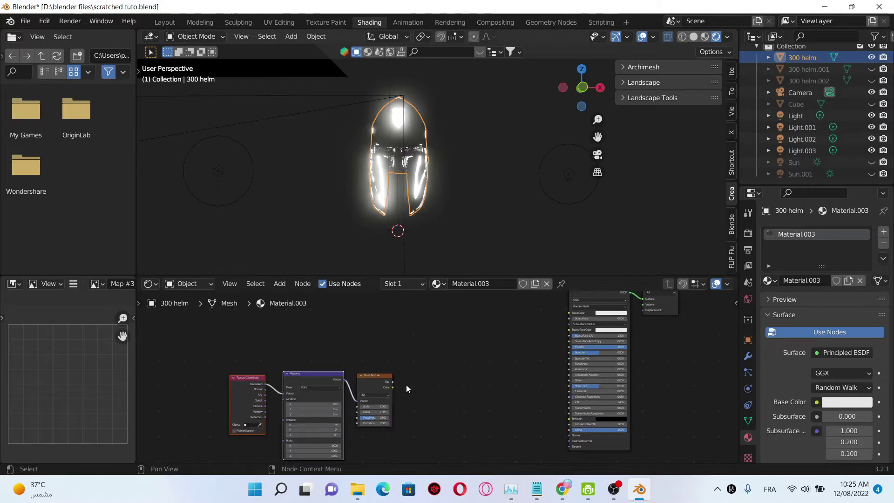
pyautogui.moveTo(295, 363); pyautogui.dragTo(302, 363, button='middle')
pyautogui.scroll(2, 373, 359)
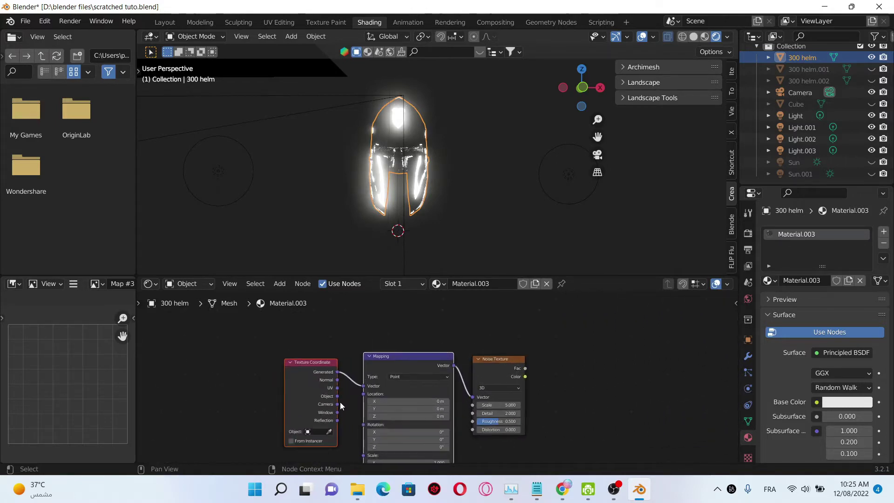
pyautogui.moveTo(337, 396); pyautogui.dragTo(364, 386)
pyautogui.scroll(-2, 605, 372)
pyautogui.hotkey('ctrl', 's')
pyautogui.moveTo(550, 373); pyautogui.dragTo(511, 379, button='middle')
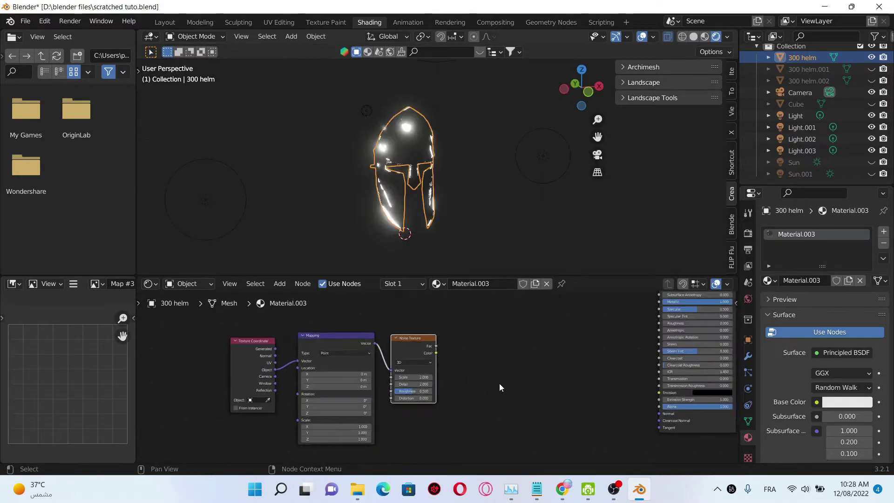
pyautogui.scroll(-1, 499, 383)
# Step: Add a ColorRamp node fed by the Noise Texture's Fac
pyautogui.hotkey('shift', 'a')
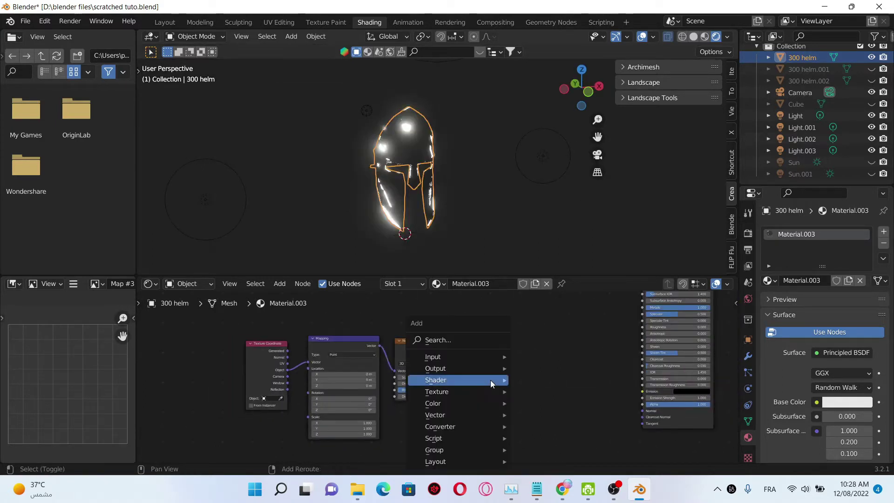
pyautogui.click(486, 340)
pyautogui.write('colo')
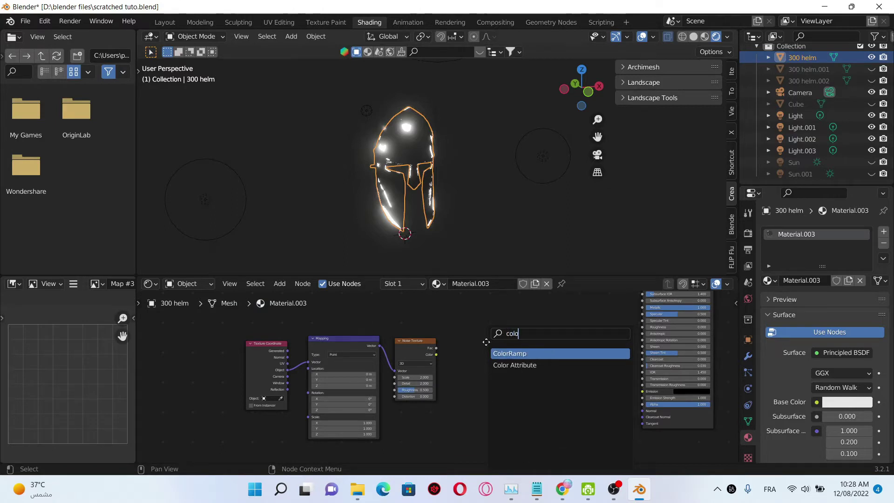
pyautogui.press('Return')
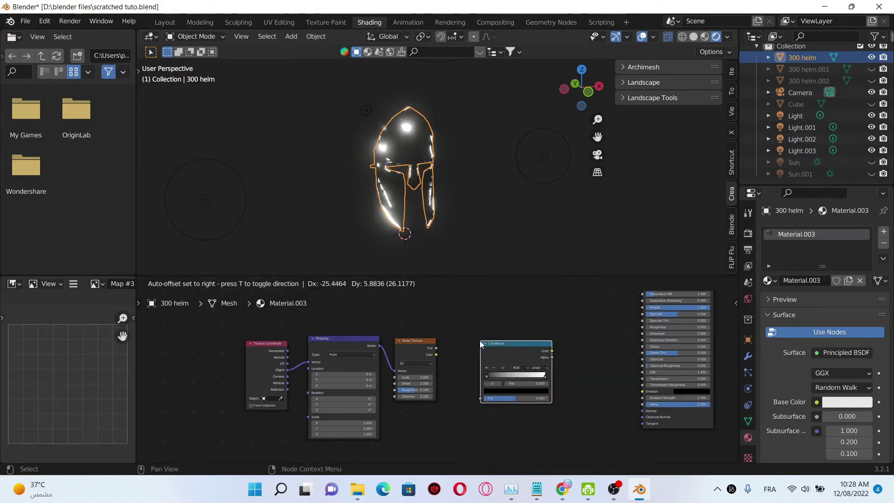
pyautogui.press('Escape')
pyautogui.moveTo(436, 348); pyautogui.dragTo(480, 398)
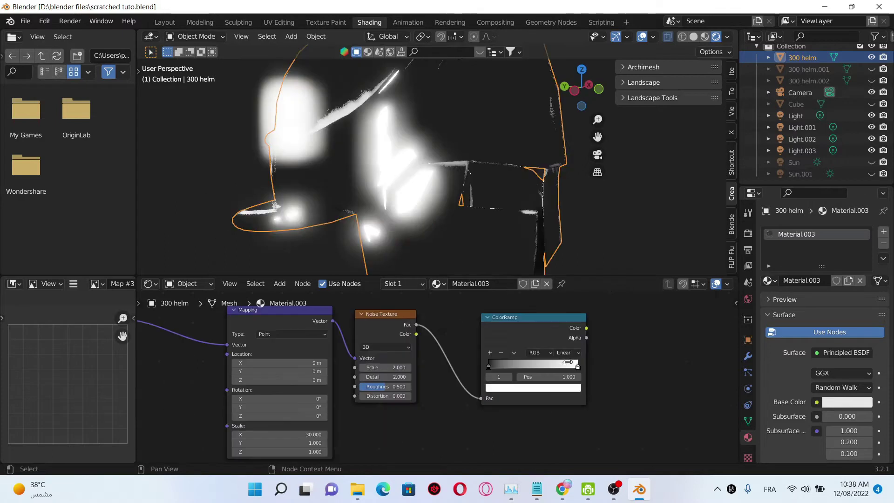
pyautogui.click(543, 320)
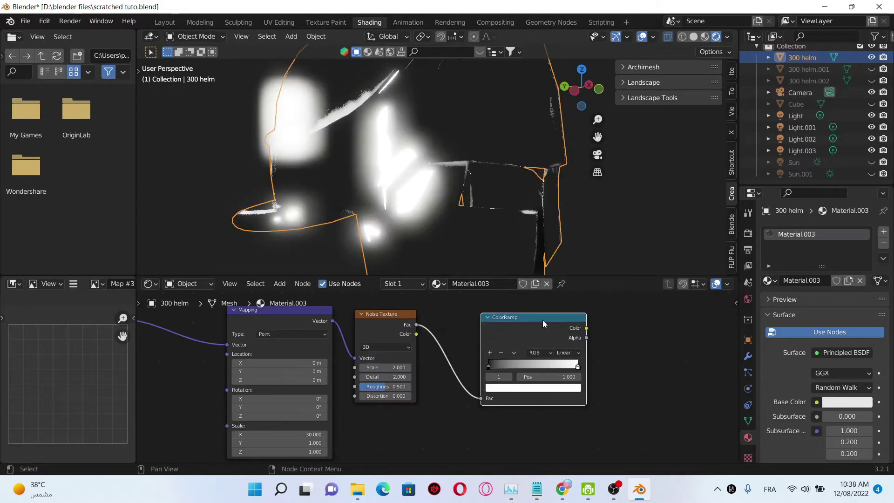
pyautogui.scroll(1, 510, 364)
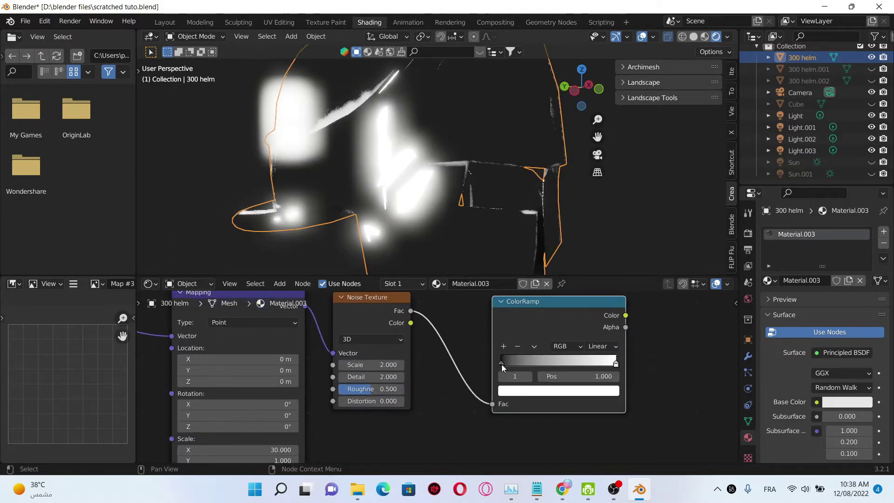
# Step: Preview the ColorRamp on the helm and tighten its stops, white stop at 0.596
pyautogui.moveTo(501, 364)
pyautogui.mouseDown()
pyautogui.moveTo(615, 366)
pyautogui.moveTo(577, 365)
pyautogui.mouseUp()
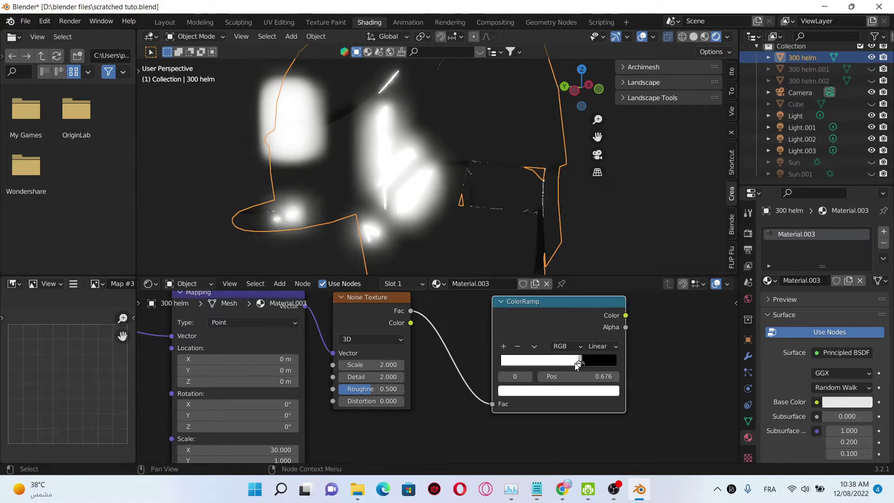
pyautogui.keyDown('ctrl'); pyautogui.keyDown('shift'); pyautogui.click(568, 311); pyautogui.keyUp('shift'); pyautogui.keyUp('ctrl')
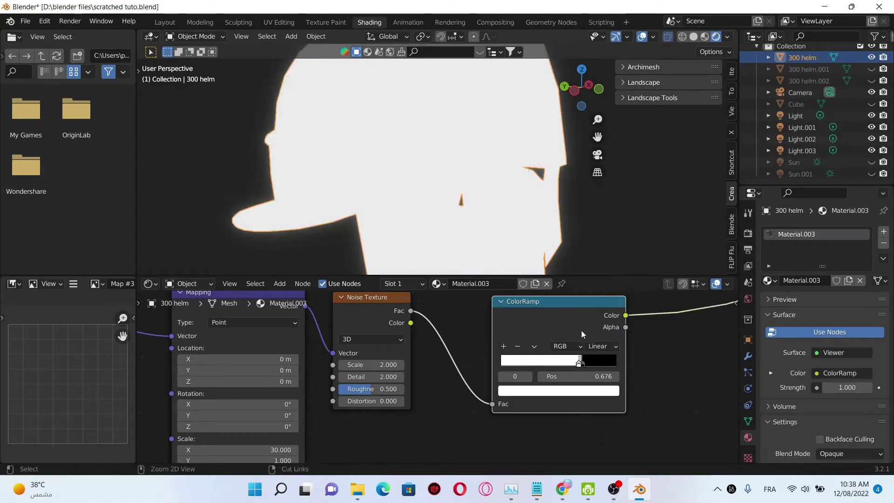
pyautogui.scroll(6, 561, 251)
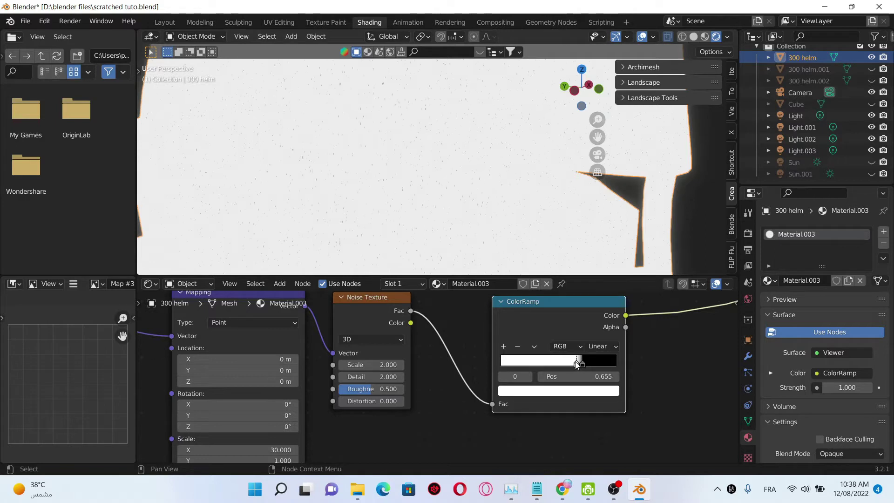
pyautogui.moveTo(578, 364); pyautogui.dragTo(574, 363)
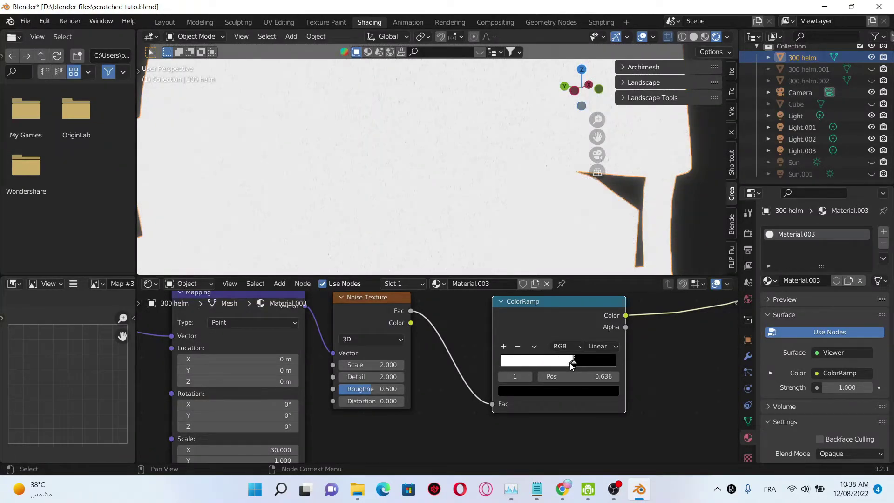
pyautogui.moveTo(572, 365); pyautogui.dragTo(569, 366)
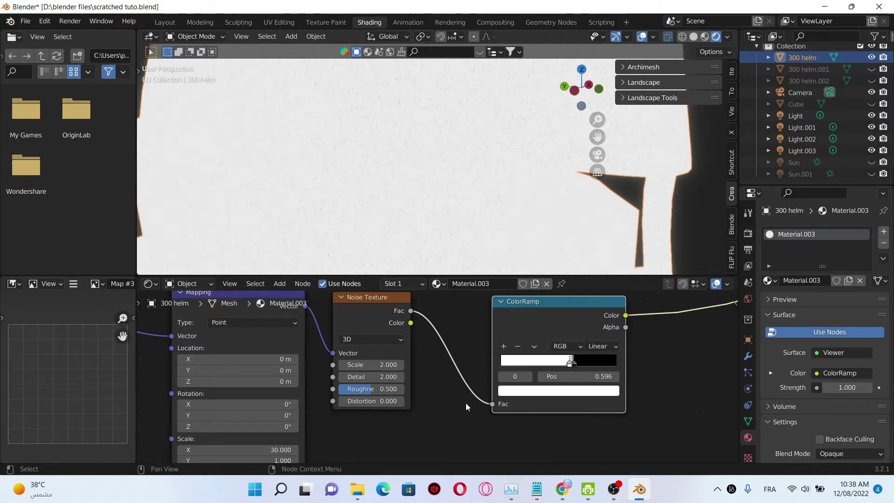
pyautogui.scroll(-1, 463, 406)
pyautogui.scroll(3, 538, 106)
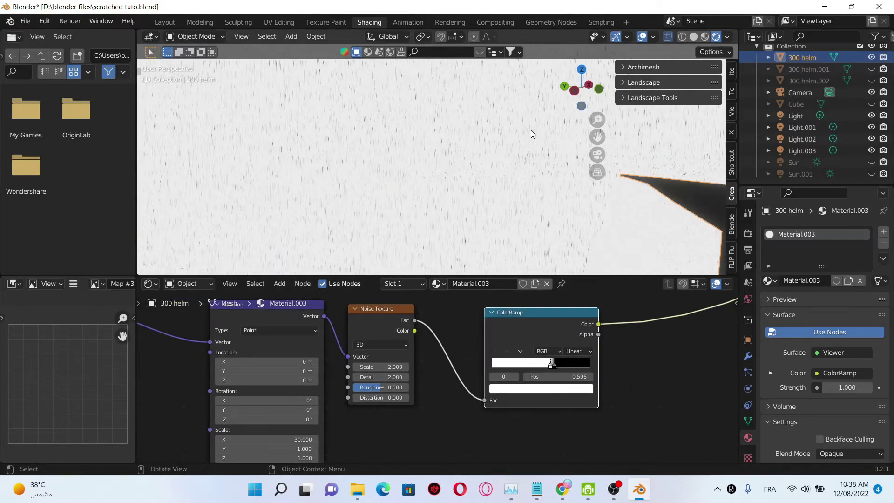
pyautogui.scroll(-3, 507, 195)
pyautogui.moveTo(388, 430); pyautogui.dragTo(448, 389, button='middle')
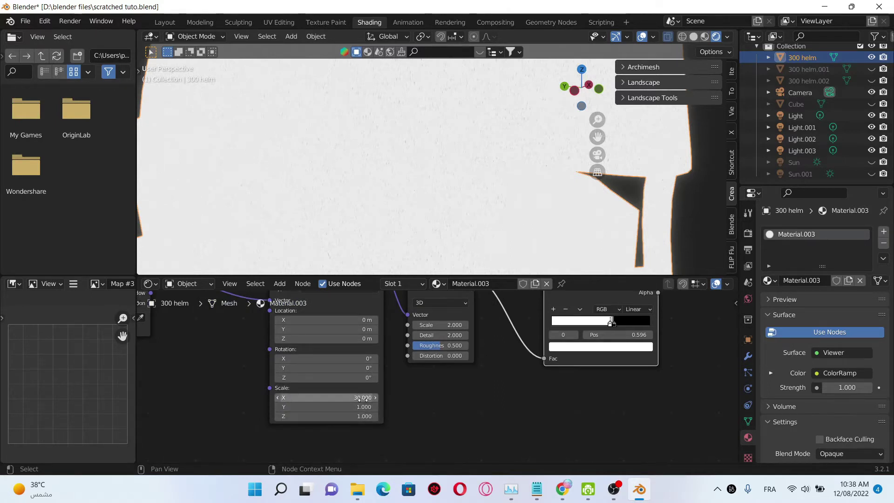
pyautogui.scroll(-4, 412, 400)
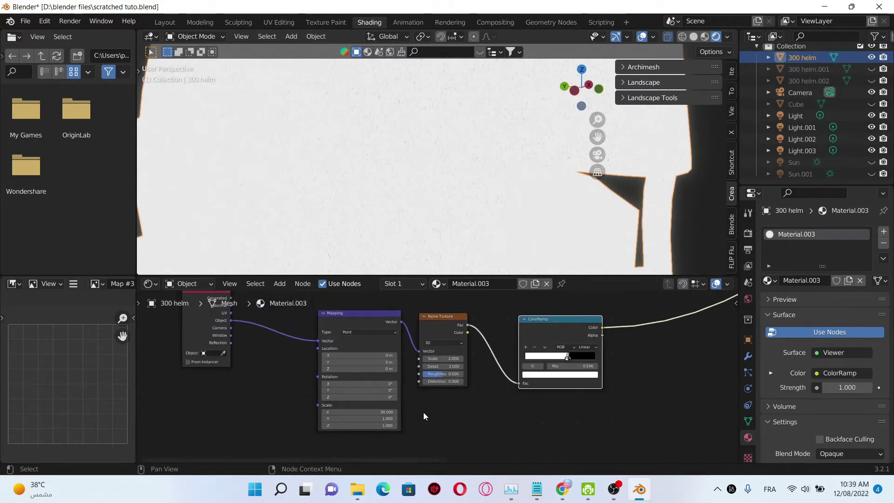
pyautogui.scroll(-1, 423, 412)
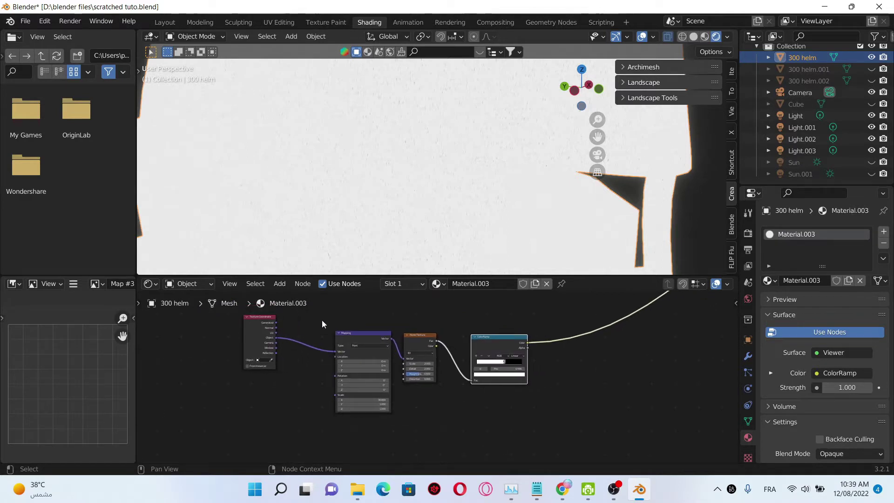
# Step: Wrap the Mapping, Noise Texture and ColorRamp nodes in a frame labelled 'scratch 1', then save
pyautogui.moveTo(323, 320); pyautogui.dragTo(552, 412)
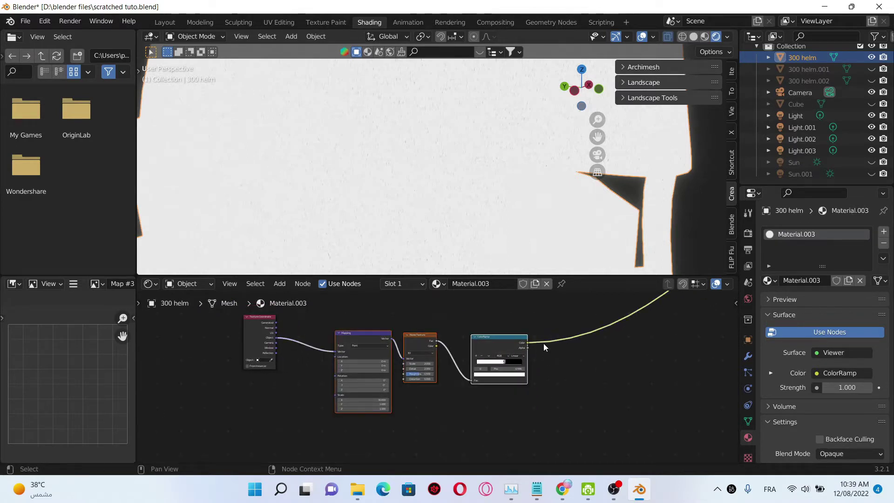
pyautogui.hotkey('ctrl', 'j')
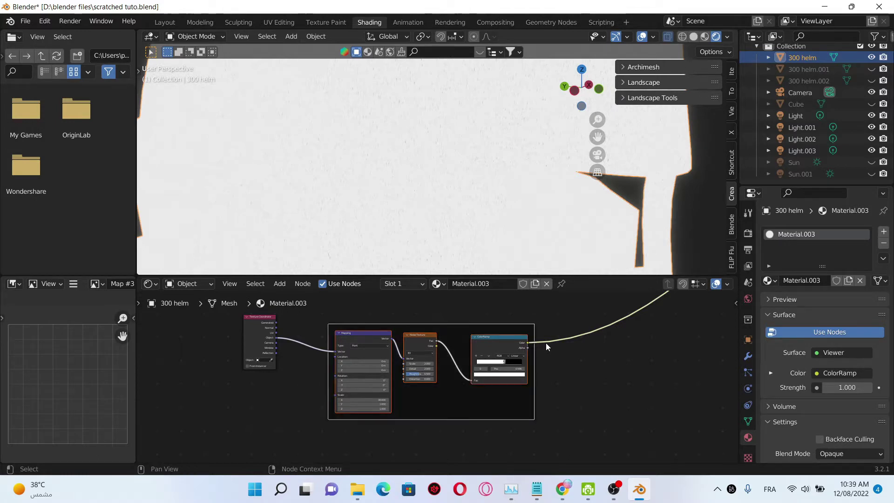
pyautogui.press('n')
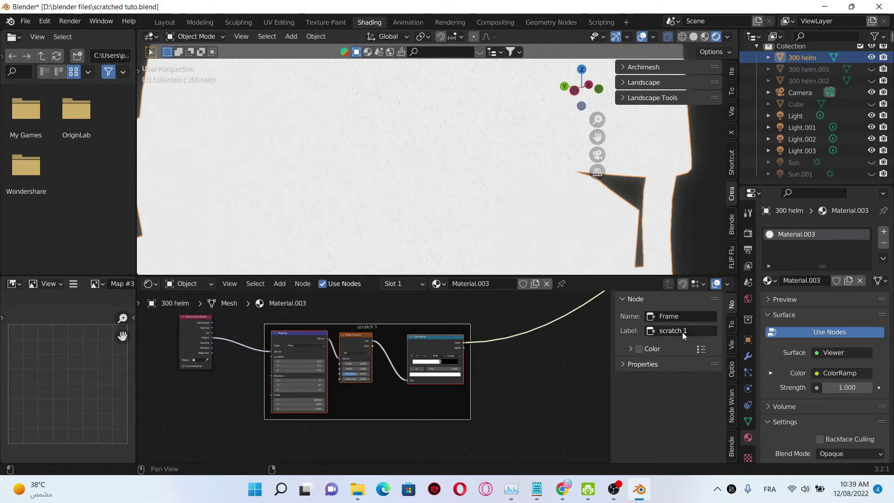
pyautogui.hotkey('ctrl', 's')
pyautogui.scroll(-1, 470, 391)
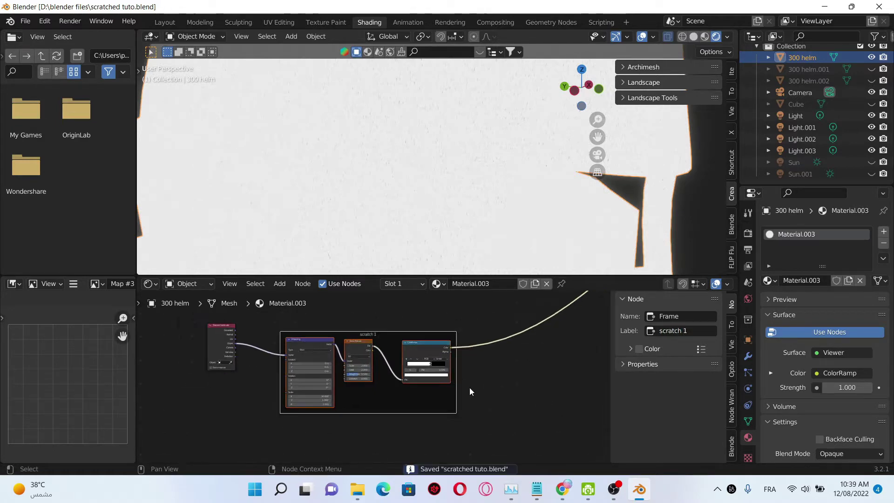
pyautogui.moveTo(470, 391); pyautogui.dragTo(538, 415, button='middle')
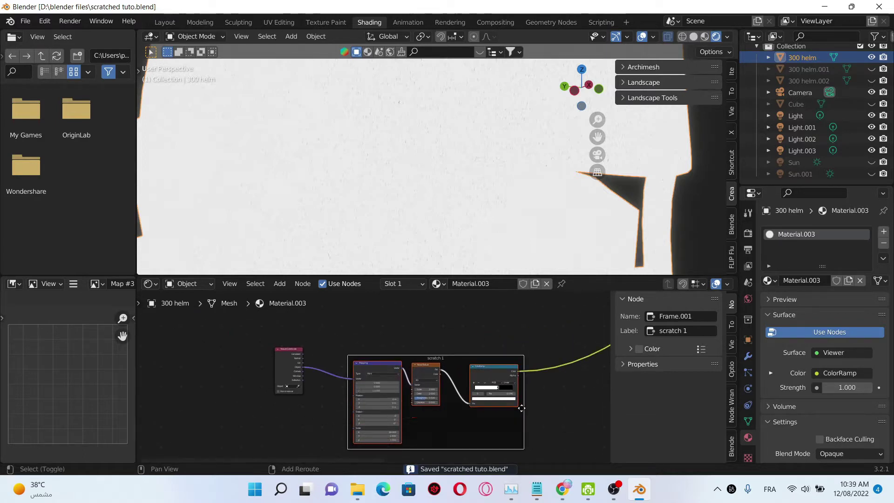
# Step: Duplicate the scratch frame above the original and link Texture Coordinate Object into its Mapping
pyautogui.hotkey('shift', 'd')
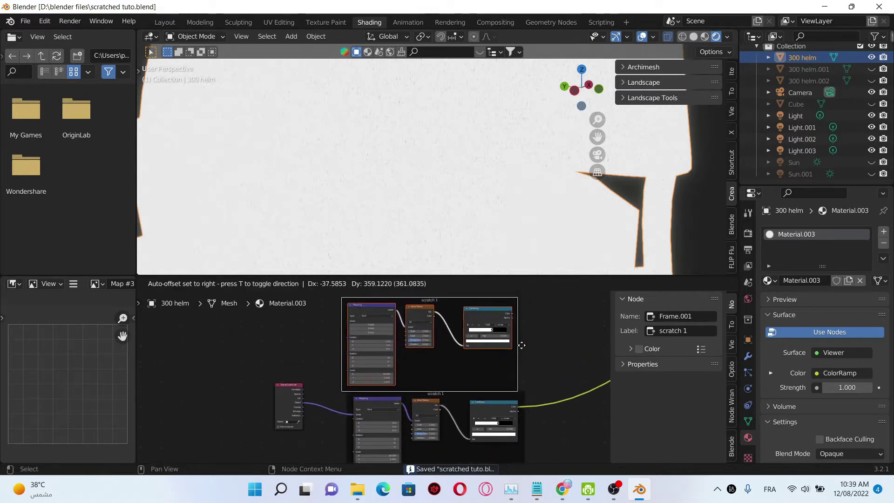
pyautogui.click(523, 343)
pyautogui.moveTo(330, 375); pyautogui.dragTo(373, 388, button='middle')
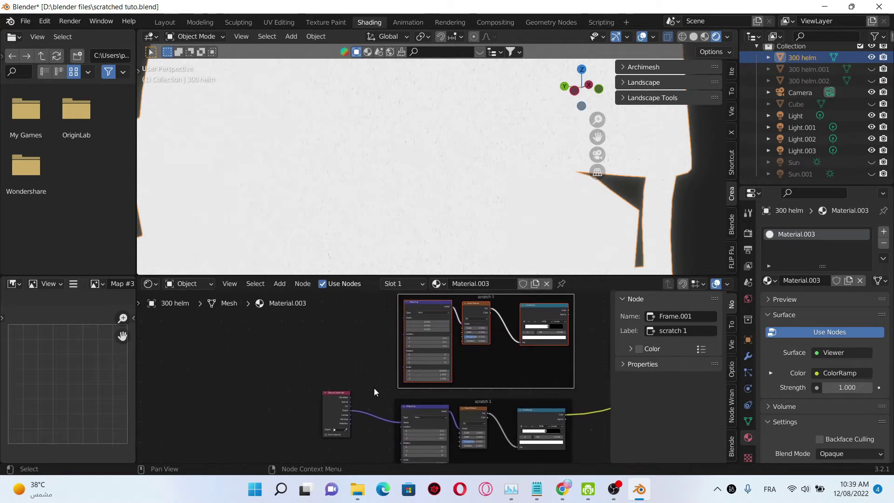
pyautogui.scroll(3, 355, 419)
pyautogui.moveTo(336, 431); pyautogui.dragTo(421, 366)
# Step: Relabel the copied frame 'scratch 2' and save the file
pyautogui.scroll(-1, 393, 415)
pyautogui.scroll(-1, 381, 401)
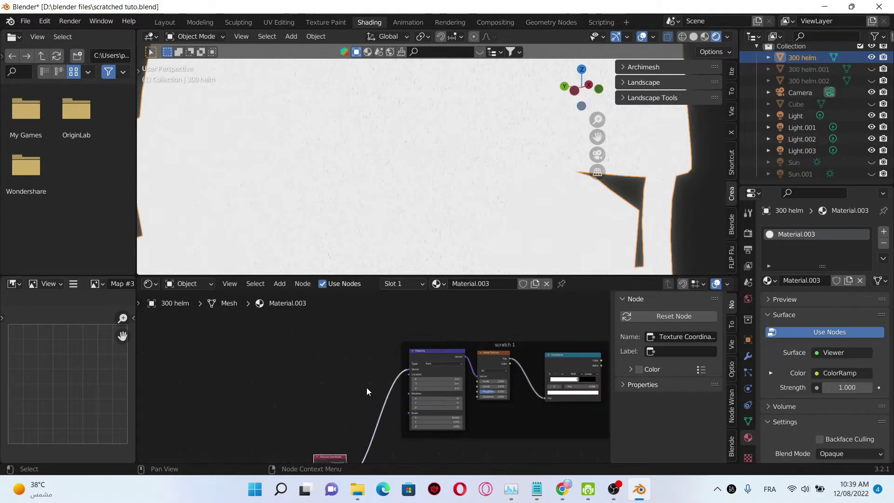
pyautogui.moveTo(367, 388); pyautogui.dragTo(287, 386, button='middle')
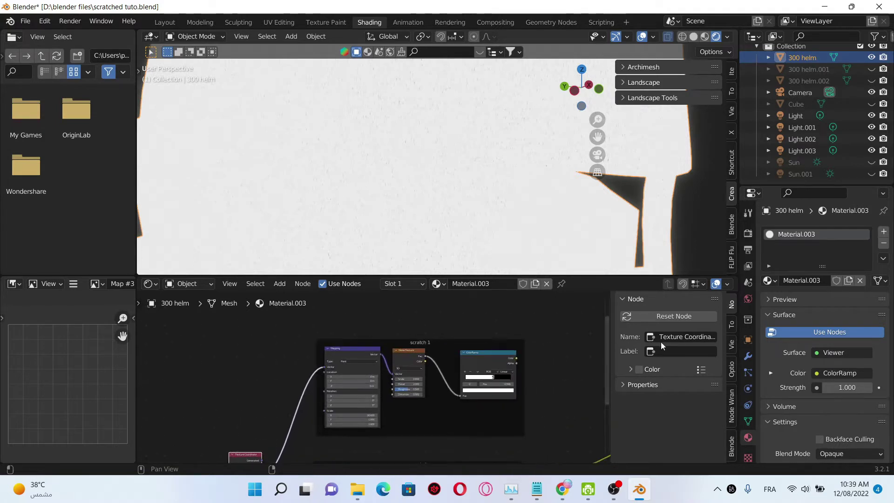
pyautogui.click(519, 356)
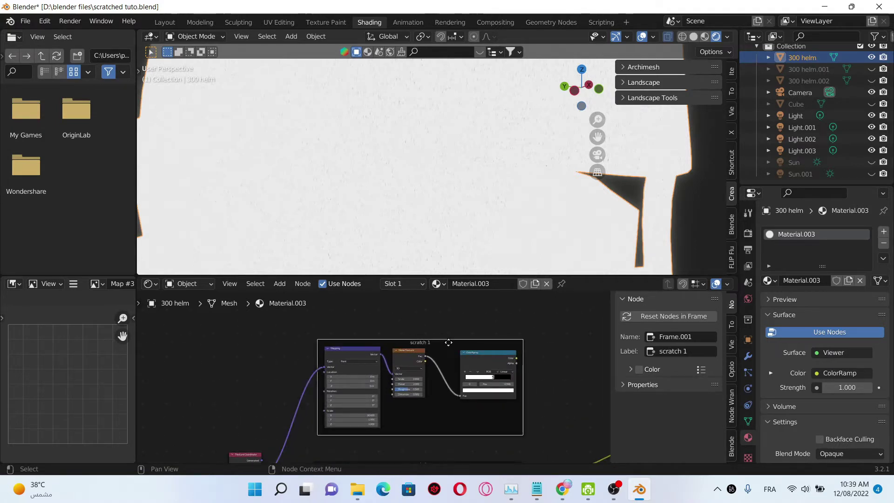
pyautogui.click(695, 351)
pyautogui.click(695, 351)
pyautogui.hotkey('ctrl', 's')
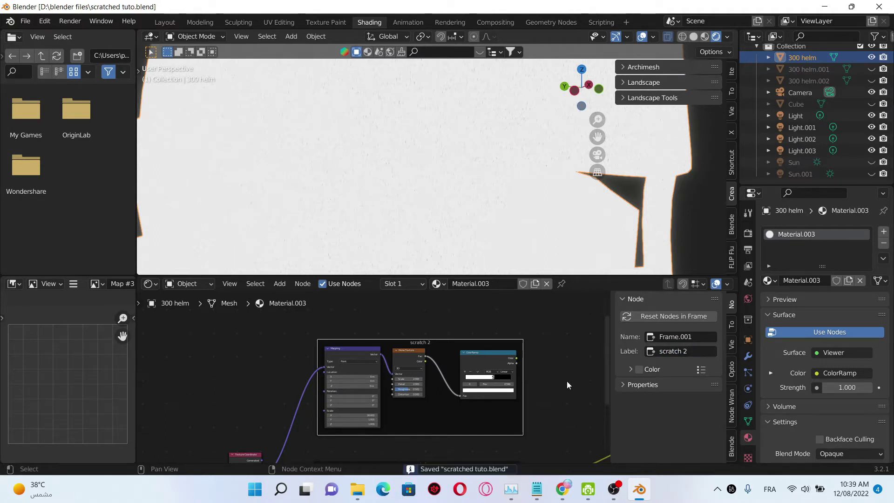
pyautogui.scroll(-2, 566, 381)
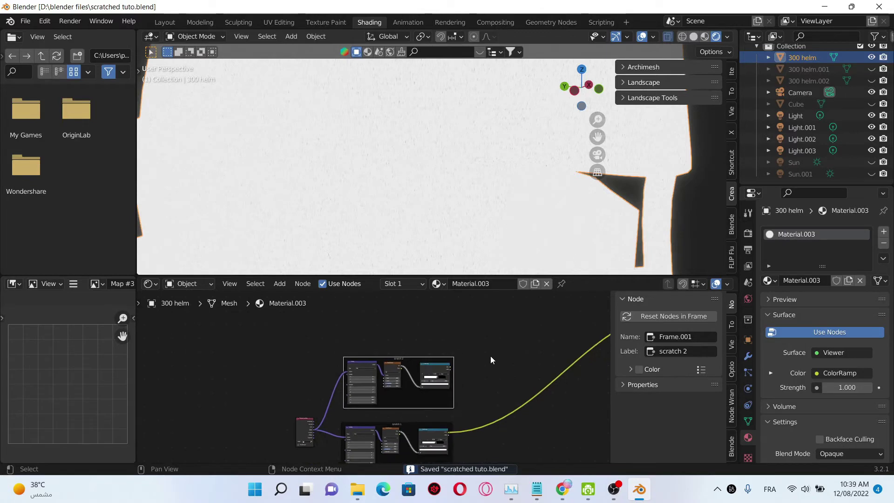
pyautogui.moveTo(491, 355); pyautogui.dragTo(416, 379, button='middle')
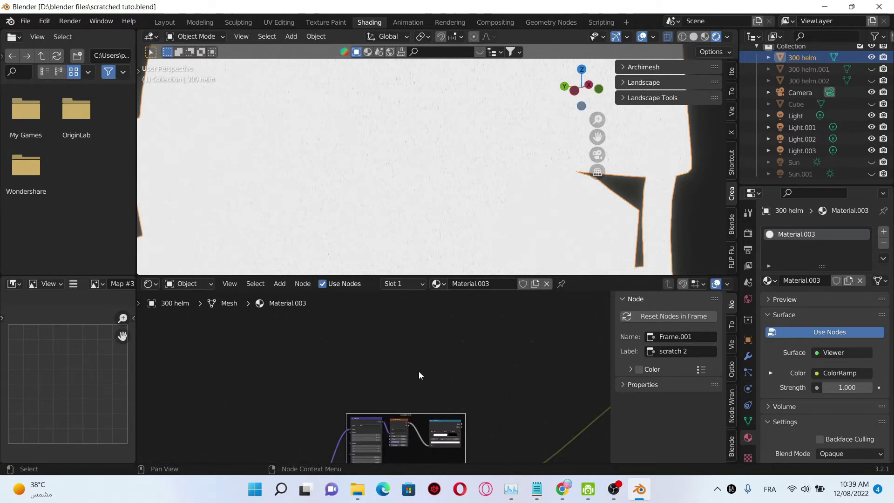
# Step: Add a Voronoi Texture node above the scratch frames and duplicate it
pyautogui.hotkey('shift', 'a')
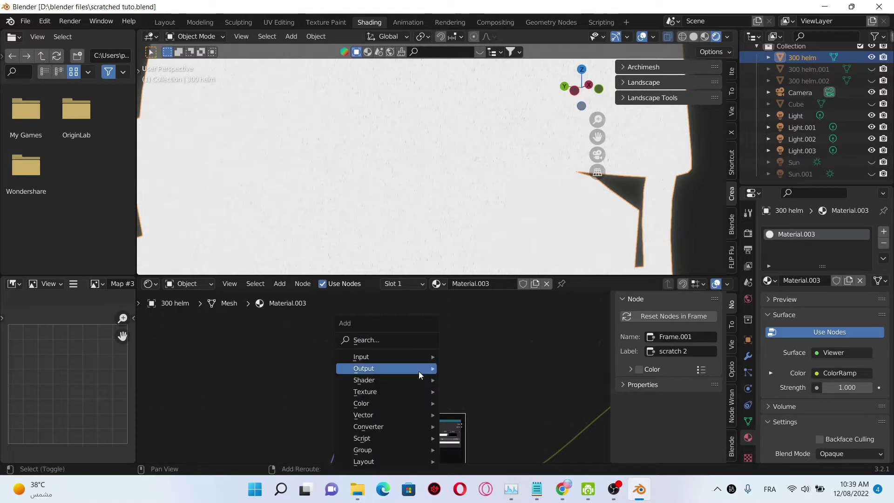
pyautogui.click(407, 344)
pyautogui.write('v')
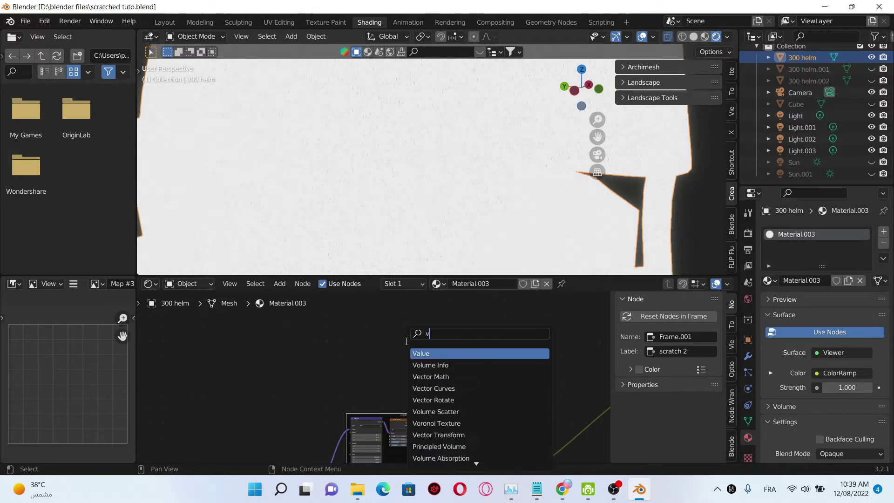
pyautogui.write('or')
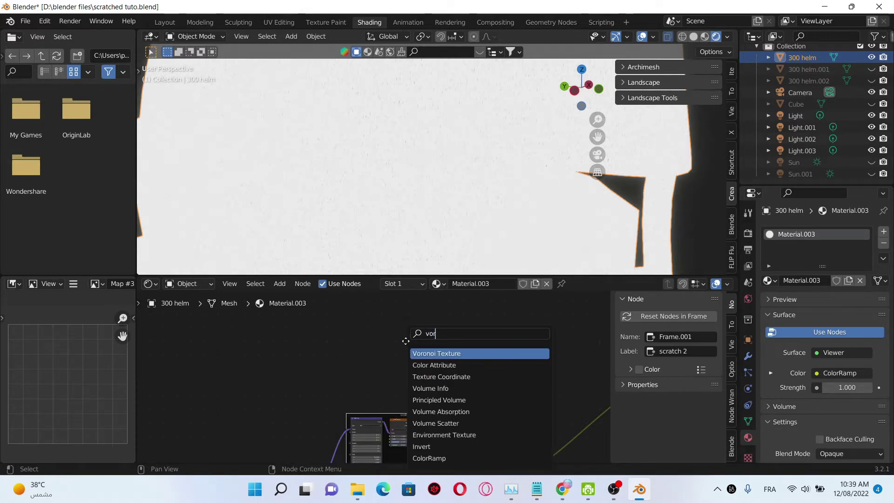
pyautogui.press('Return')
pyautogui.click(354, 346)
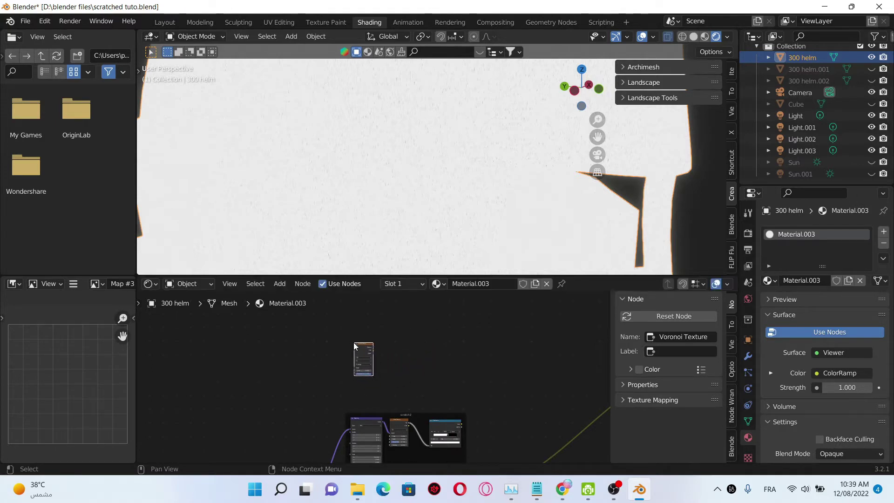
pyautogui.hotkey('shift', 'd')
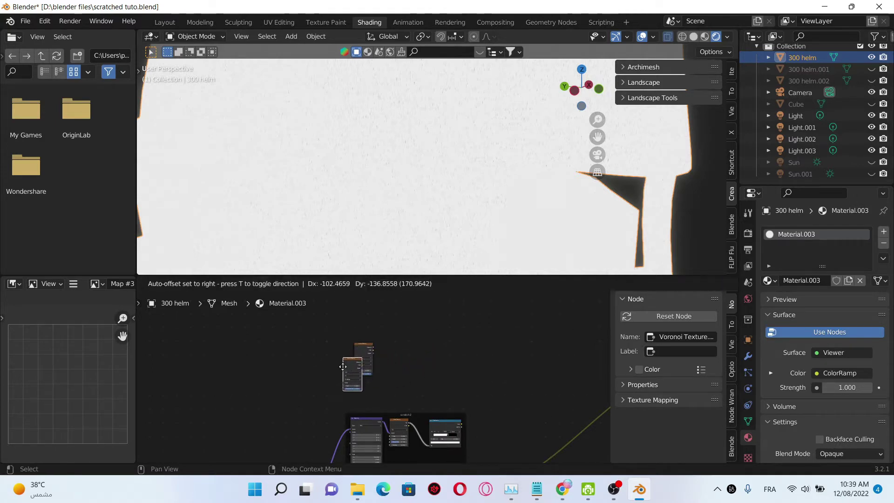
pyautogui.click(319, 385)
pyautogui.scroll(2, 388, 393)
pyautogui.scroll(1, 387, 392)
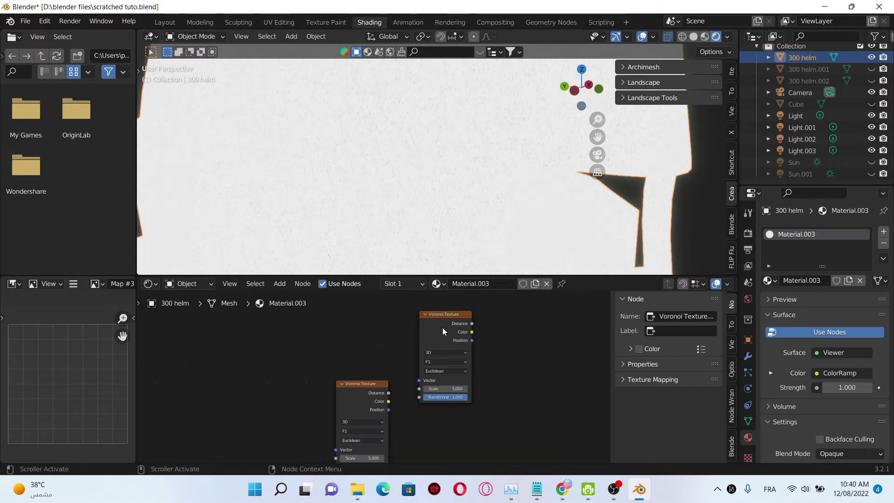
# Step: Switch the upper Voronoi to Distance to Edge, align the copy beneath it, and save
pyautogui.click(445, 331)
pyautogui.scroll(2, 493, 384)
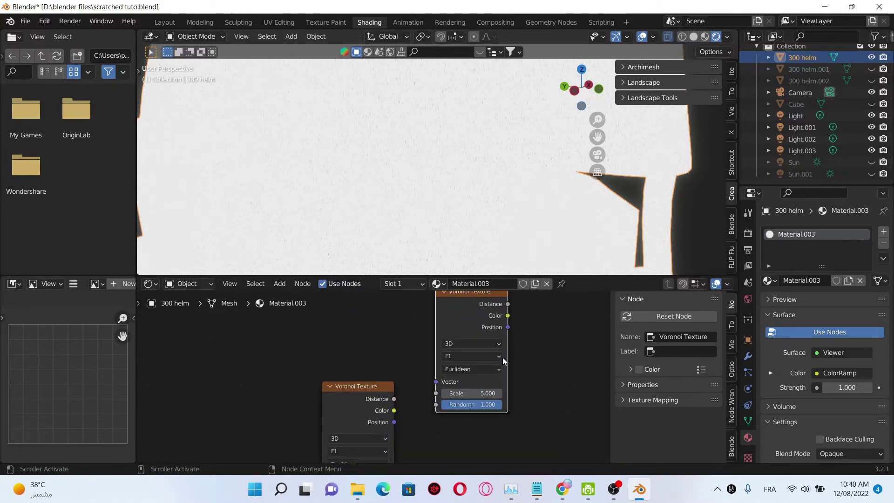
pyautogui.click(499, 356)
pyautogui.click(494, 402)
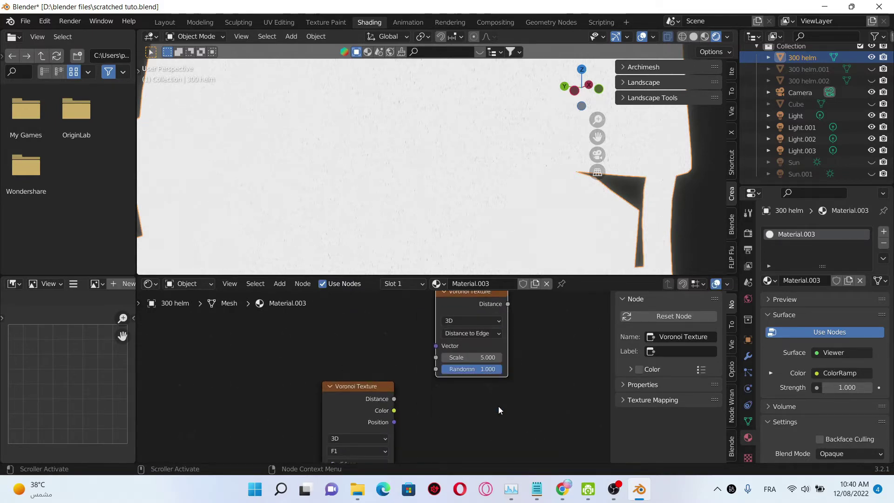
pyautogui.scroll(-2, 498, 410)
pyautogui.moveTo(322, 356); pyautogui.dragTo(412, 362)
pyautogui.scroll(-1, 477, 377)
pyautogui.scroll(-1, 477, 378)
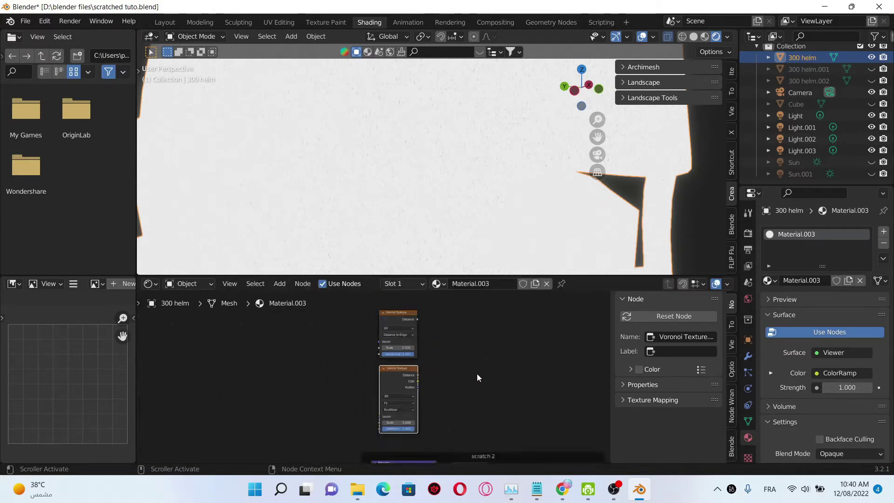
pyautogui.hotkey('ctrl', 's')
pyautogui.moveTo(470, 361); pyautogui.dragTo(434, 357, button='middle')
pyautogui.click(433, 353)
pyautogui.hotkey('shift', 'a')
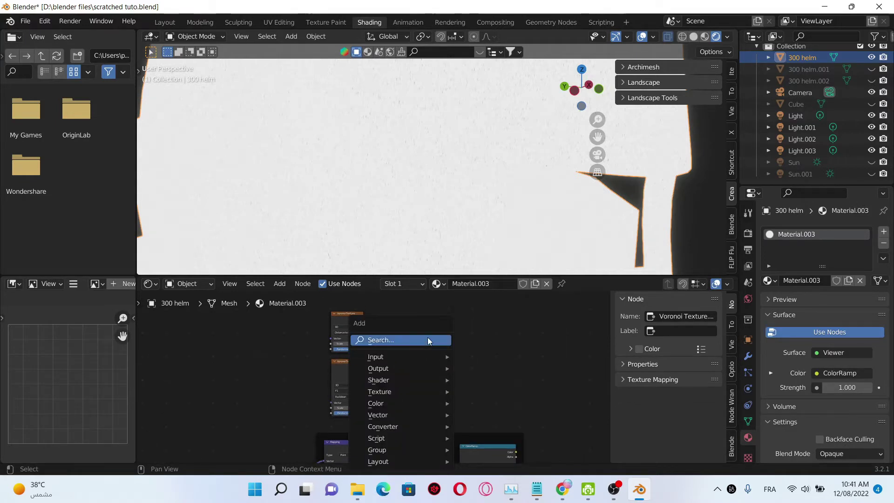
# Step: Add two ColorRamp nodes beside the Voronoi textures
pyautogui.click(427, 337)
pyautogui.write('color')
pyautogui.press('Return')
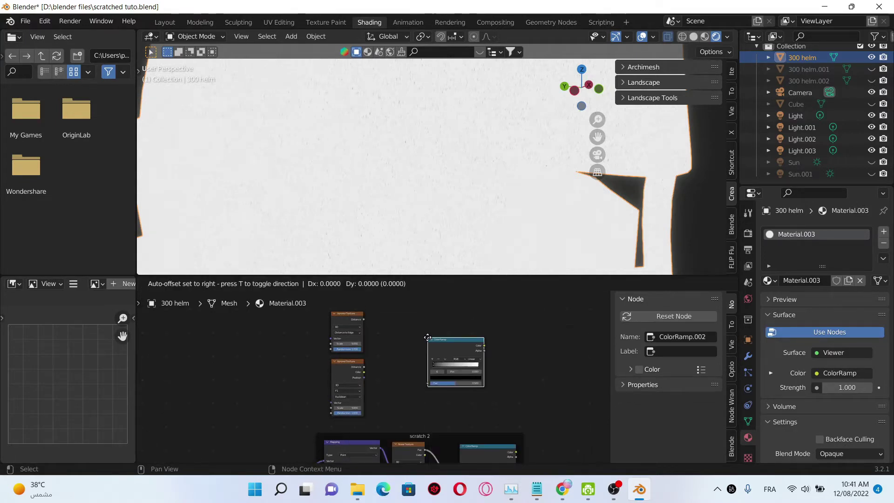
pyautogui.click(392, 314)
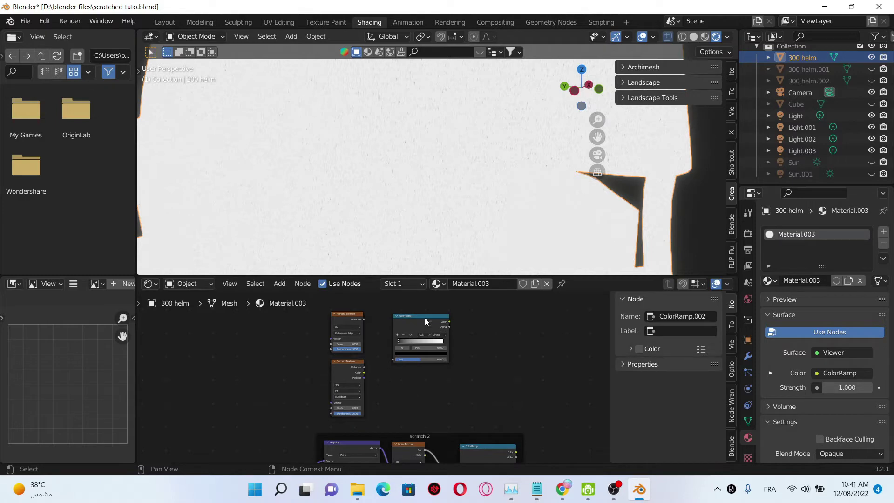
pyautogui.hotkey('shift', 'd')
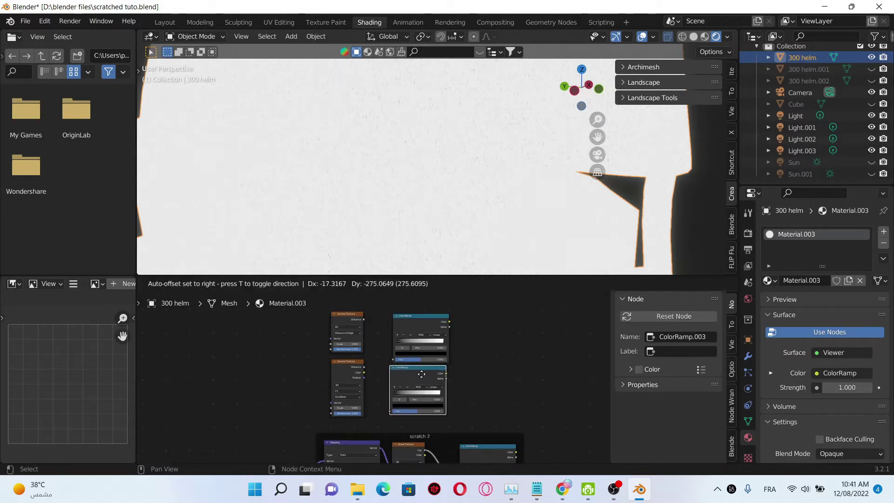
pyautogui.click(421, 374)
pyautogui.click(479, 361)
# Step: Add a Math Add node and feed the upper ColorRamp's Color into it
pyautogui.hotkey('shift', 'a')
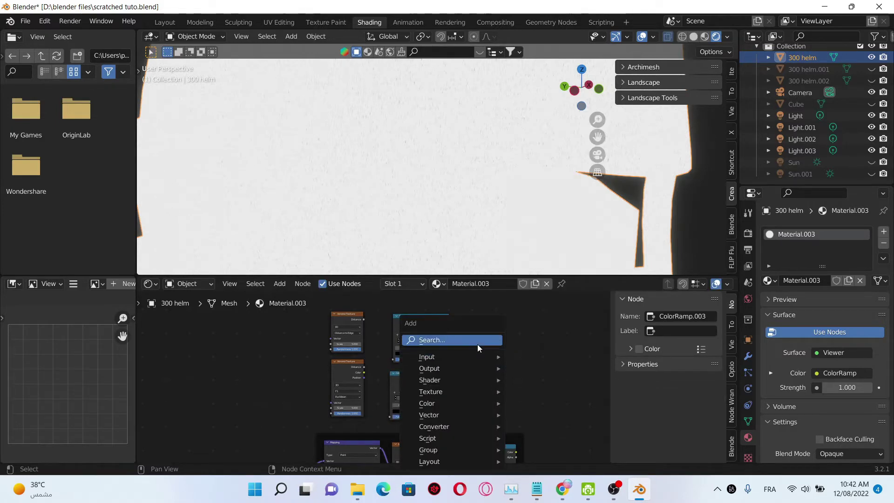
pyautogui.click(477, 345)
pyautogui.write('mat')
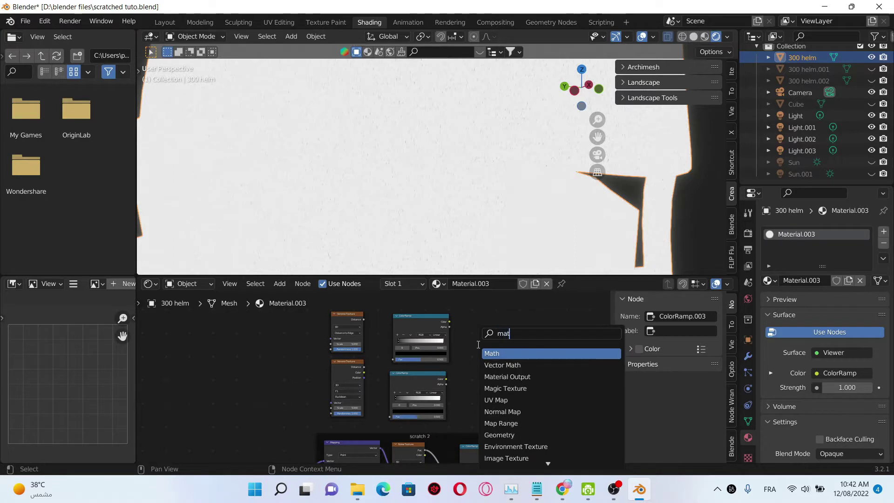
pyautogui.press('Return')
pyautogui.click(477, 344)
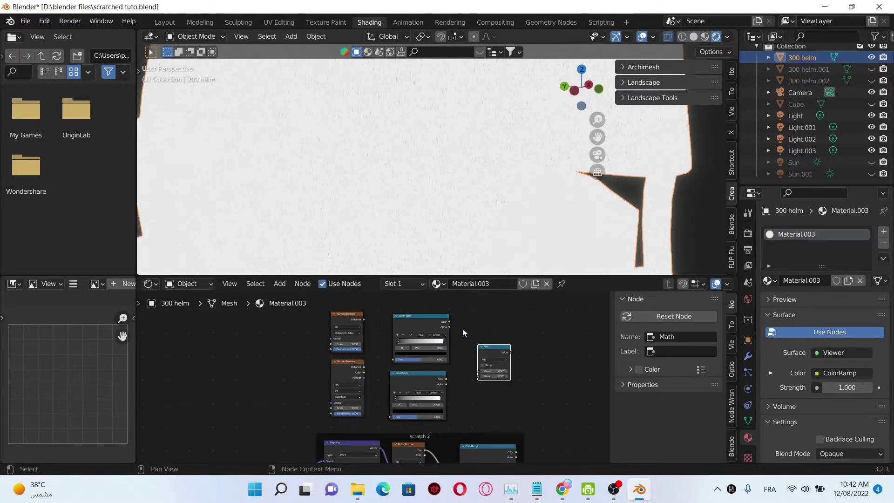
pyautogui.moveTo(449, 321); pyautogui.dragTo(480, 376)
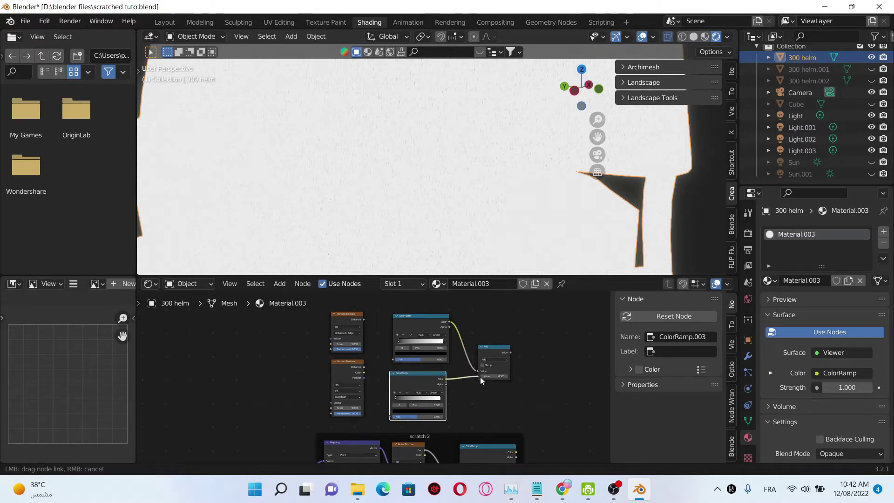
# Step: Connect each Voronoi's Distance output into its own ColorRamp's Fac
pyautogui.scroll(2, 368, 381)
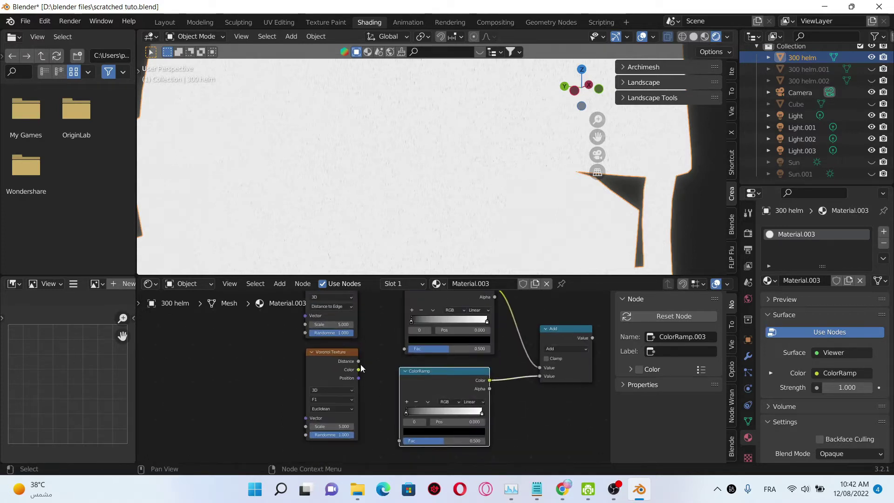
pyautogui.moveTo(359, 362); pyautogui.dragTo(403, 440)
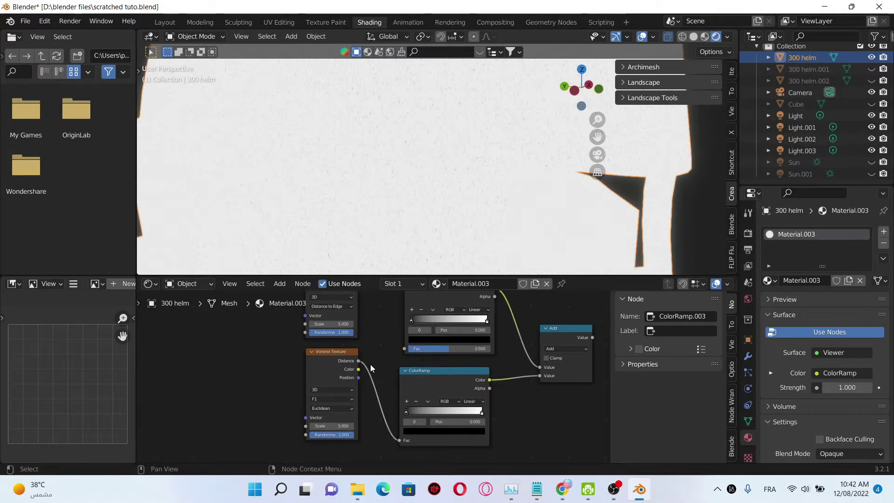
pyautogui.moveTo(388, 377); pyautogui.dragTo(405, 433, button='middle')
pyautogui.moveTo(375, 339); pyautogui.dragTo(425, 405)
pyautogui.scroll(-2, 404, 365)
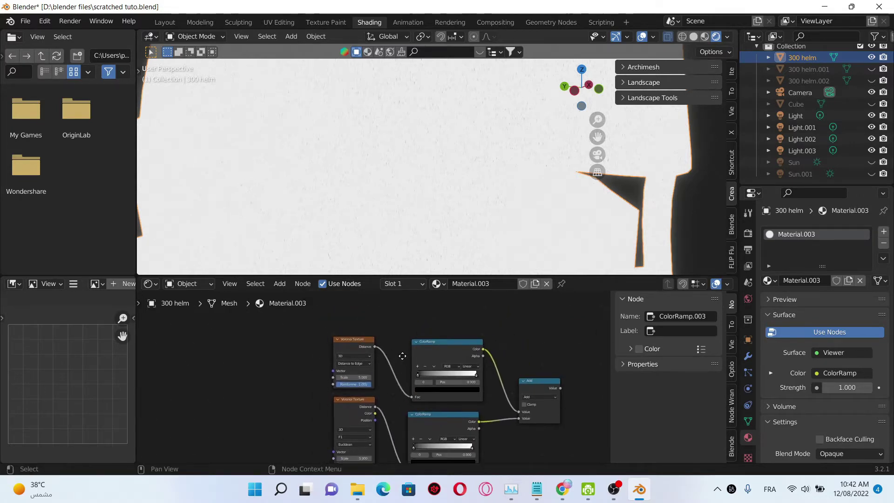
pyautogui.moveTo(404, 364); pyautogui.dragTo(407, 343, button='middle')
# Step: Save, preview the upper ColorRamp on the helm, and slide its white stop left to about 0.087
pyautogui.hotkey('ctrl', 's')
pyautogui.scroll(3, 406, 344)
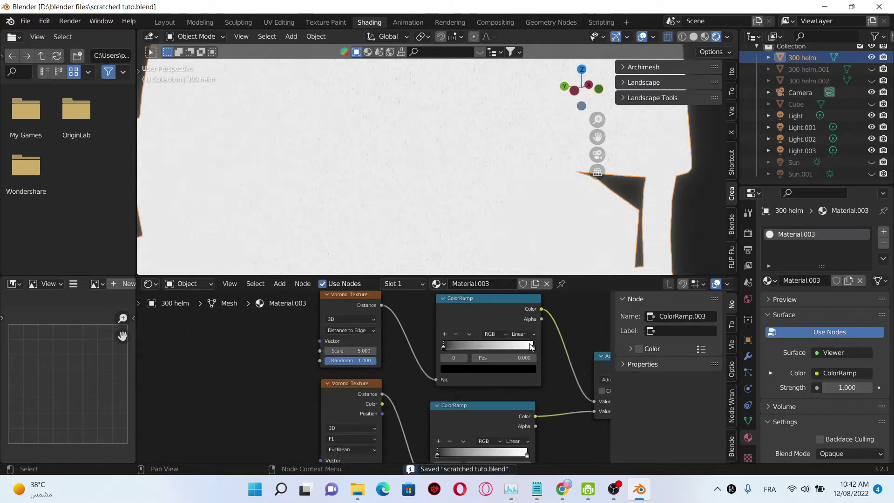
pyautogui.scroll(-2, 512, 323)
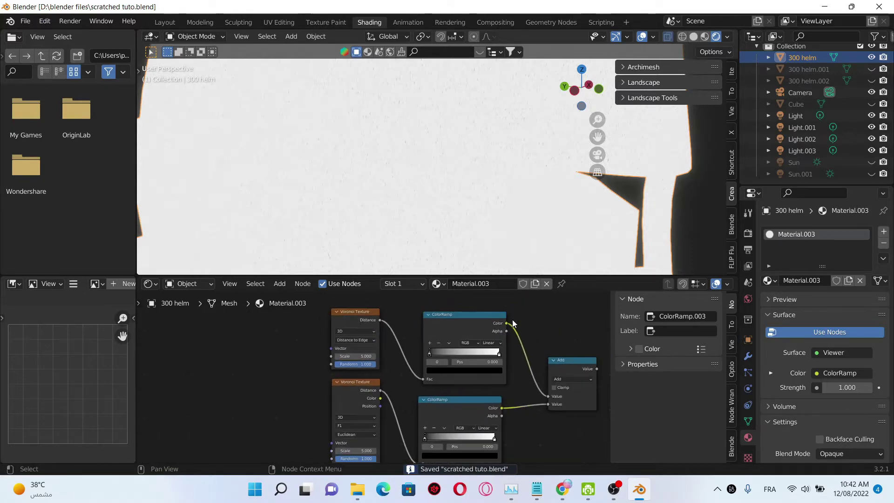
pyautogui.keyDown('ctrl'); pyautogui.keyDown('shift'); pyautogui.click(462, 326); pyautogui.keyUp('shift'); pyautogui.keyUp('ctrl')
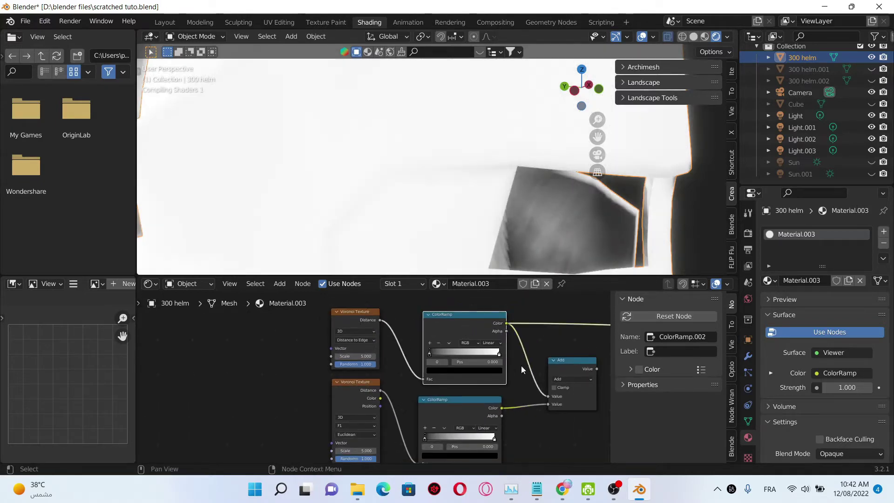
pyautogui.moveTo(543, 358); pyautogui.dragTo(518, 370, button='middle')
pyautogui.scroll(1, 489, 383)
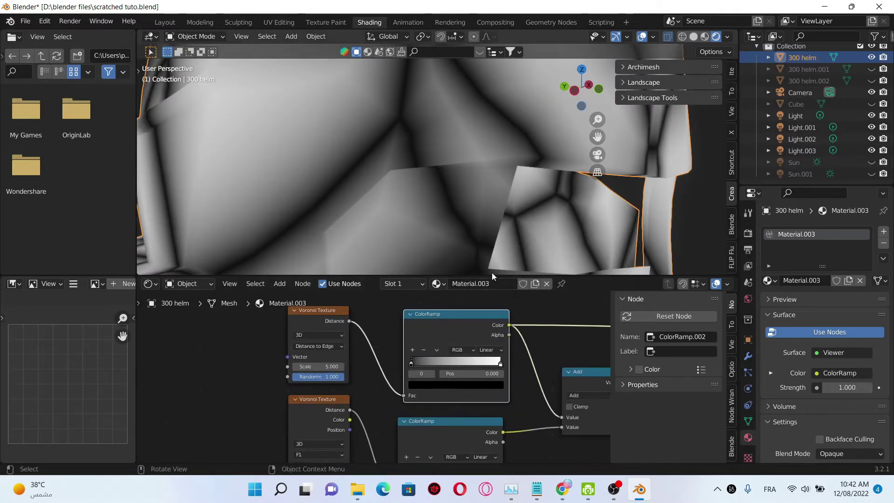
pyautogui.scroll(-5, 492, 242)
pyautogui.moveTo(494, 217); pyautogui.dragTo(439, 217, button='middle')
pyautogui.scroll(5, 438, 213)
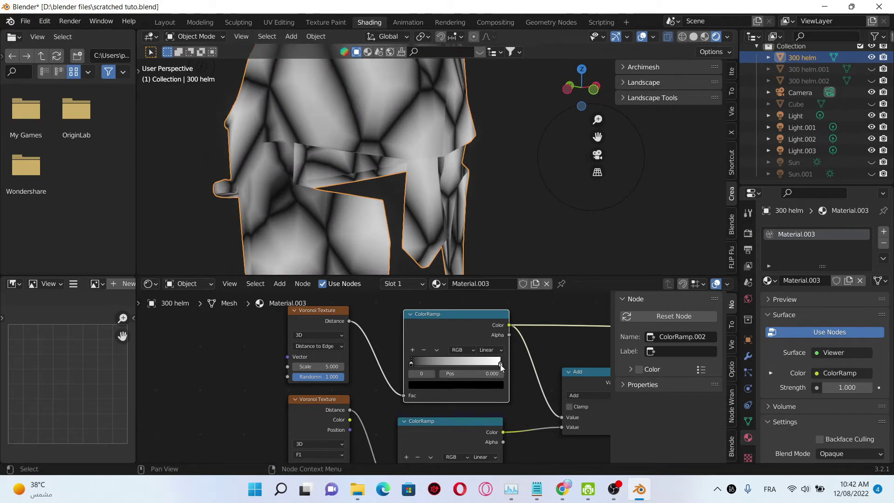
pyautogui.moveTo(500, 364); pyautogui.dragTo(417, 369)
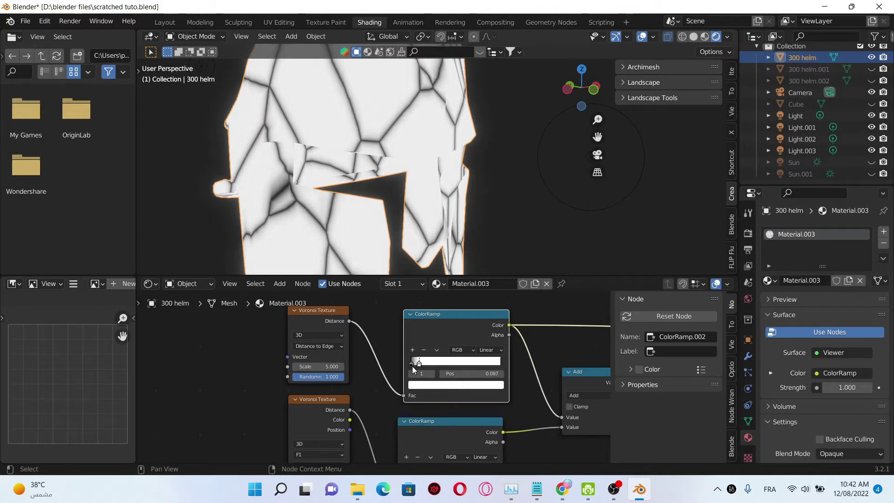
# Step: Preview the lower Voronoi ColorRamp and pull its black and white stops together (white at 0.480) for sharp dark blotches
pyautogui.moveTo(412, 369); pyautogui.dragTo(411, 370)
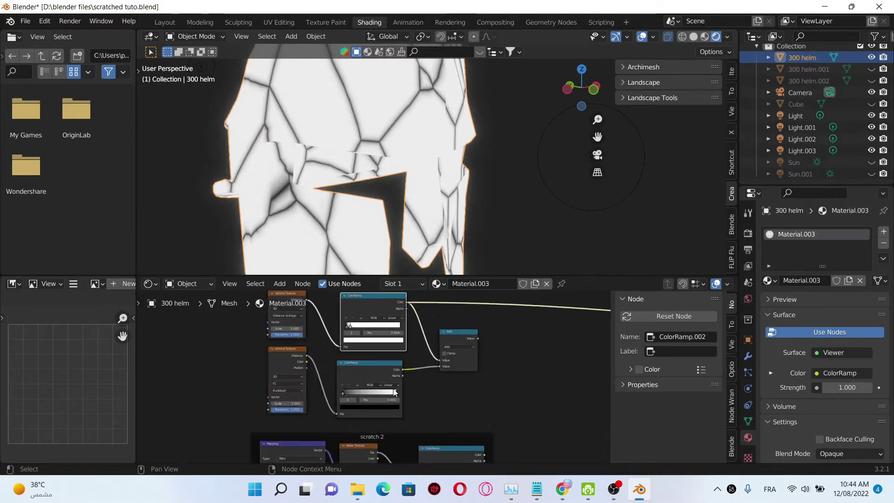
pyautogui.scroll(1, 405, 366)
pyautogui.keyDown('shift'); pyautogui.scroll(-5, 403, 364); pyautogui.keyUp('shift')
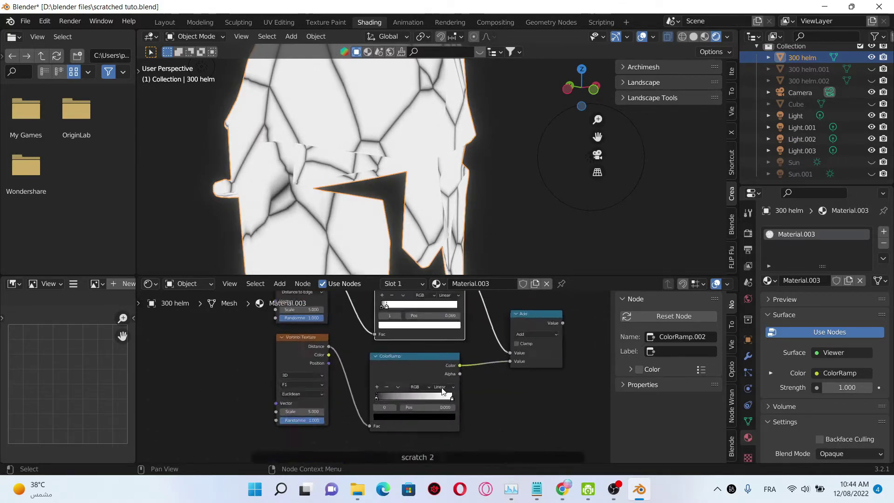
pyautogui.keyDown('ctrl'); pyautogui.keyDown('shift'); pyautogui.click(407, 359); pyautogui.keyUp('shift'); pyautogui.keyUp('ctrl')
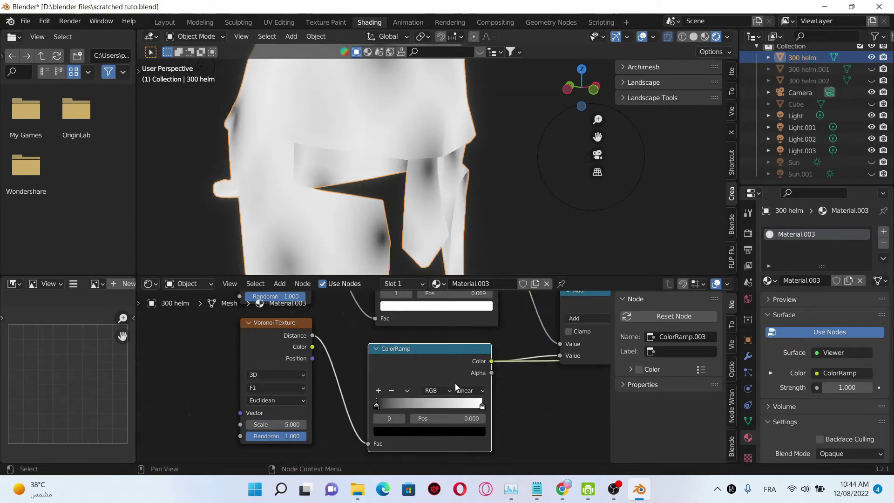
pyautogui.moveTo(377, 406); pyautogui.dragTo(423, 406)
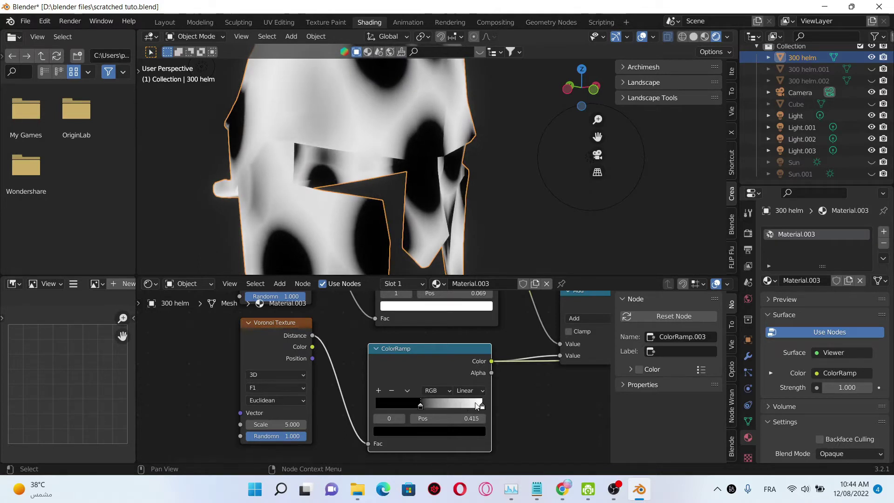
pyautogui.moveTo(481, 406); pyautogui.dragTo(426, 408)
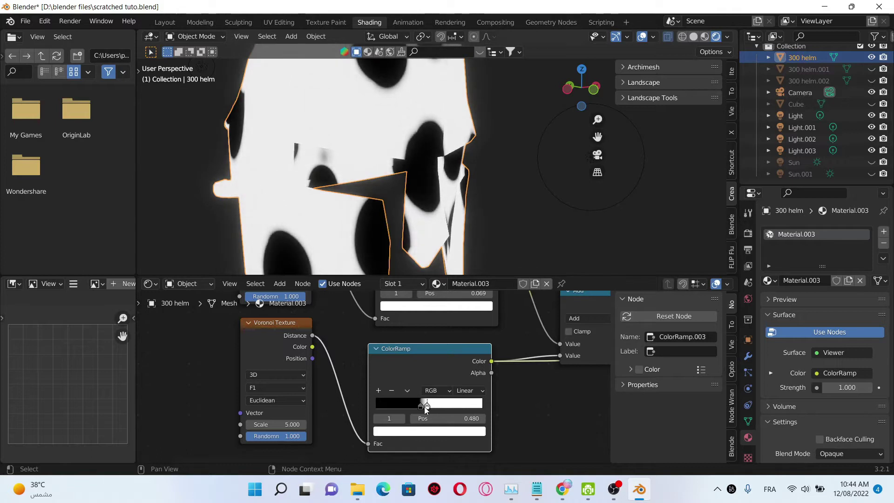
pyautogui.scroll(-4, 433, 352)
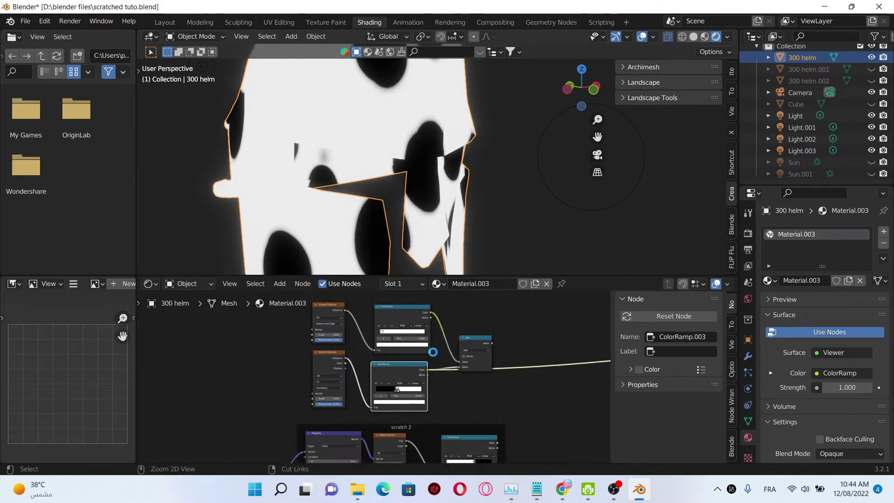
# Step: Save, then group the five scratch nodes into a new frame, Frame.002
pyautogui.hotkey('ctrl', 's')
pyautogui.moveTo(284, 317); pyautogui.dragTo(474, 402)
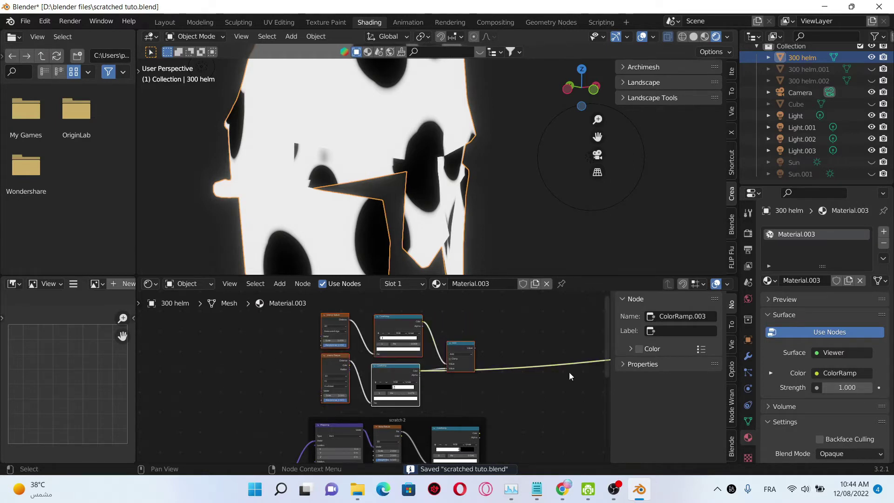
pyautogui.hotkey('ctrl', 'j')
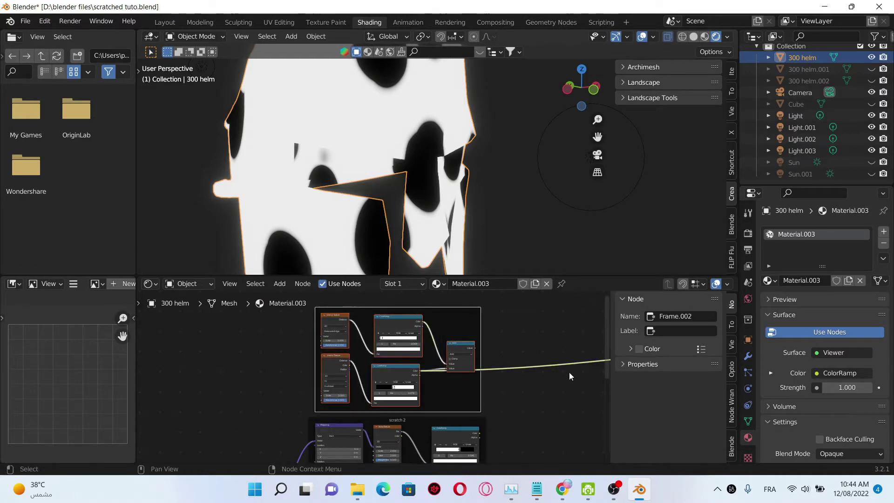
# Step: Label the new Voronoi frame 'scratch 3' in the side panel and save
pyautogui.click(679, 331)
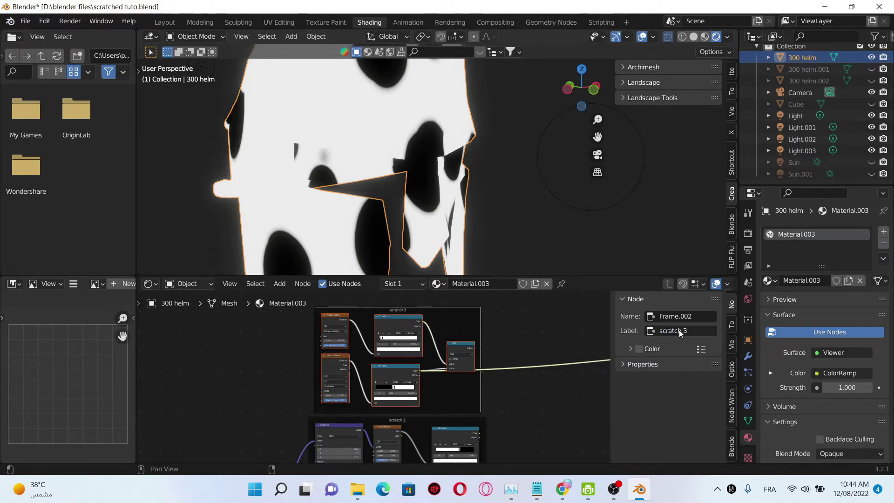
pyautogui.hotkey('ctrl', 's')
pyautogui.scroll(-2, 510, 401)
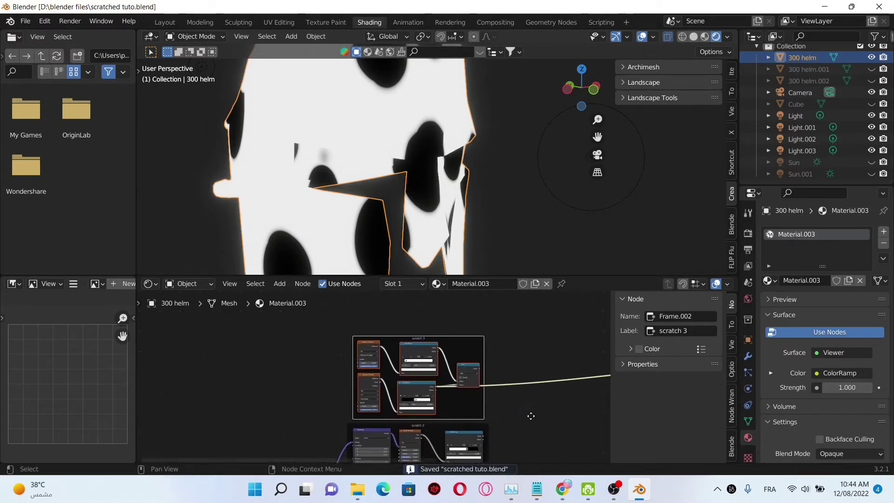
pyautogui.scroll(1, 484, 335)
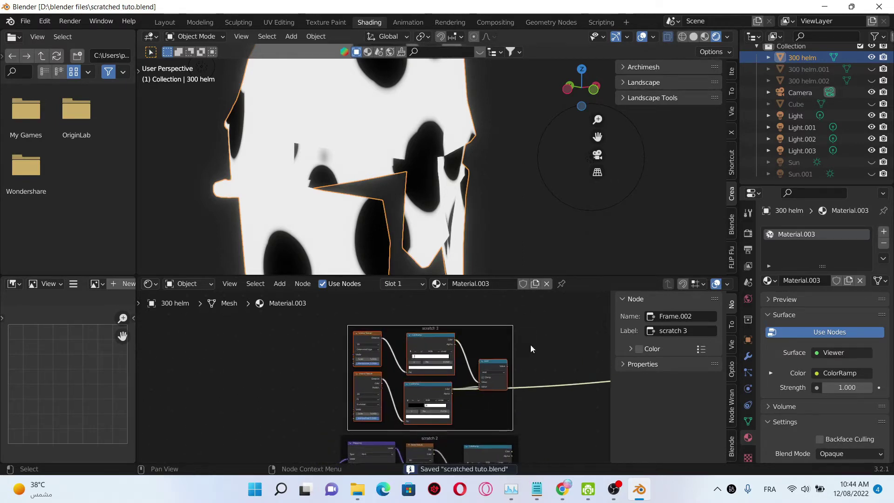
pyautogui.scroll(1, 520, 367)
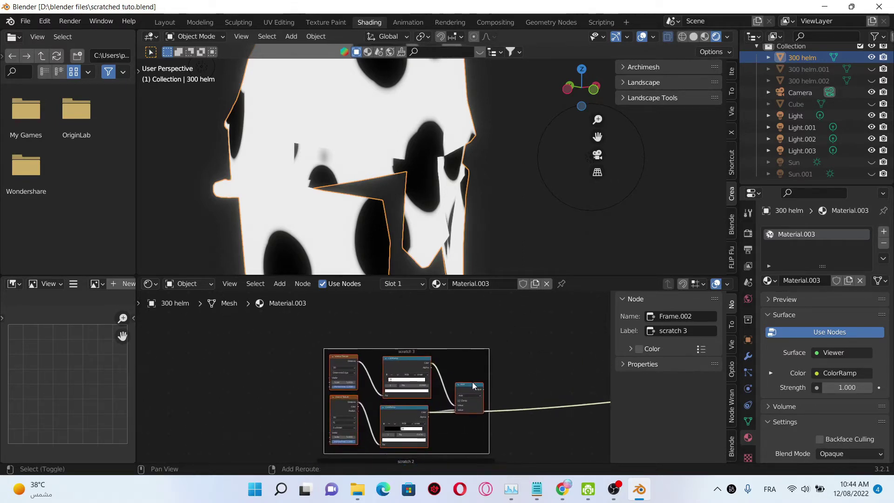
# Step: Duplicate the frame above the original, label the copy 'scratch 4', and save
pyautogui.hotkey('shift', 'd')
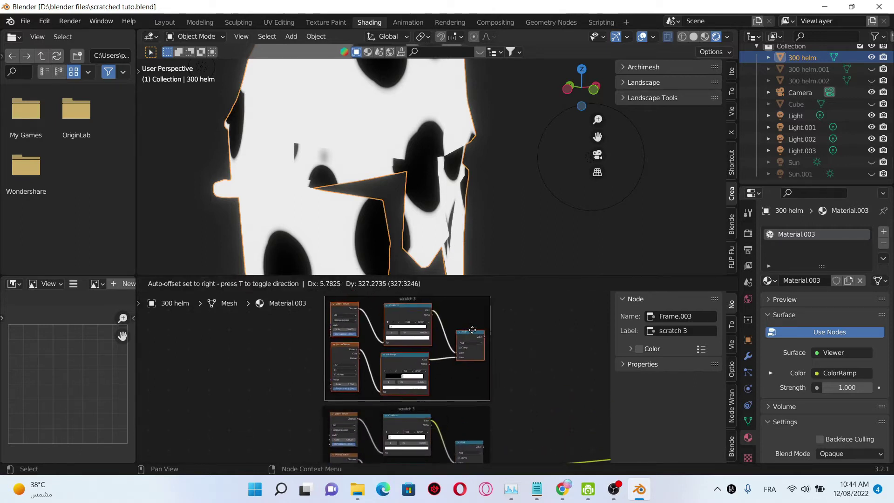
pyautogui.click(474, 316)
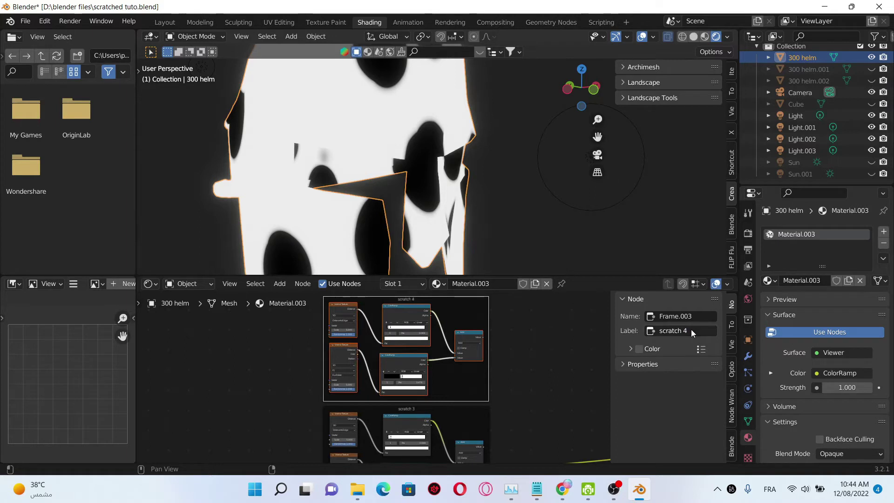
pyautogui.moveTo(298, 384); pyautogui.dragTo(370, 393, button='middle')
pyautogui.scroll(1, 370, 393)
pyautogui.hotkey('ctrl', 's')
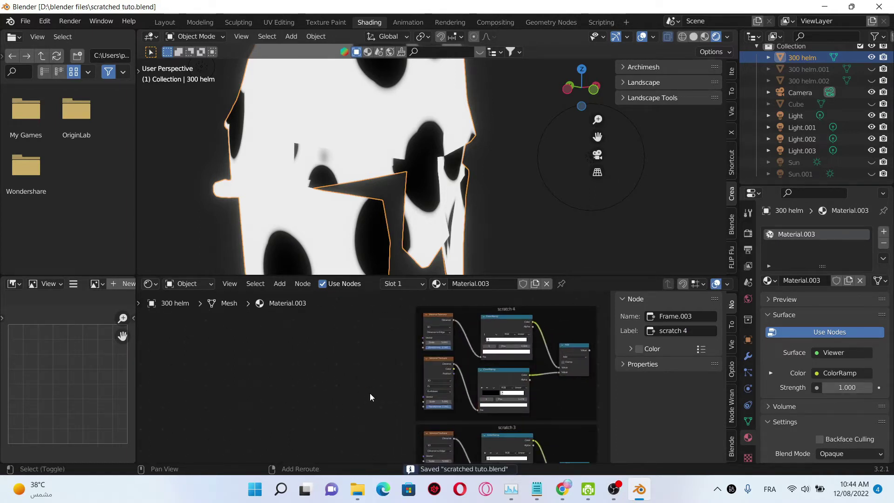
pyautogui.hotkey('shift', 'a')
# Step: Add a Mapping node and connect its Vector output to the Voronoi Texture Vector input
pyautogui.click(360, 340)
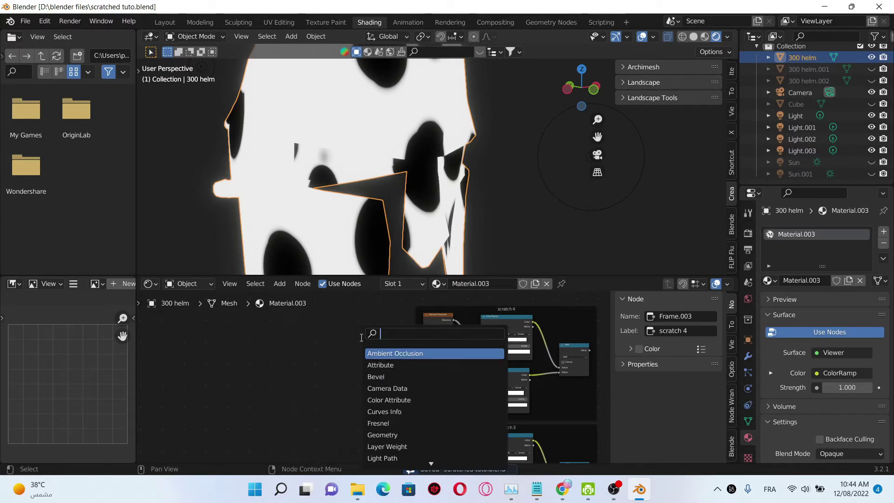
pyautogui.write('mapp')
pyautogui.press('Return')
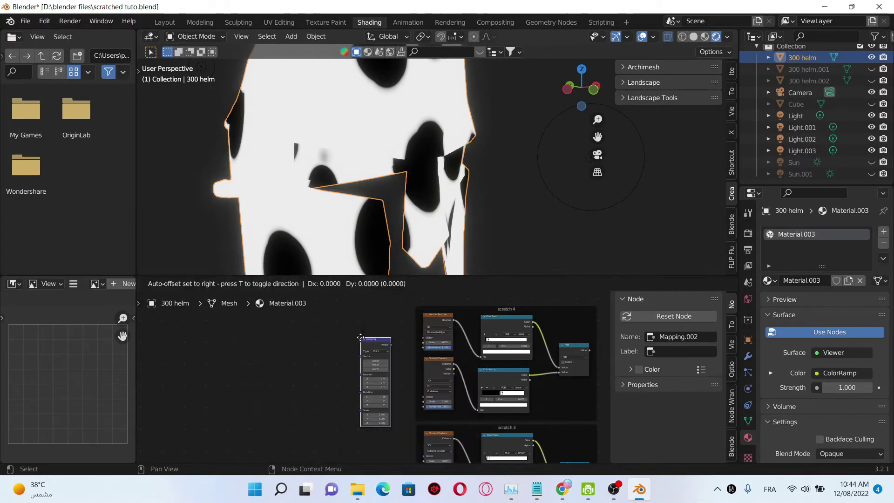
pyautogui.click(401, 350)
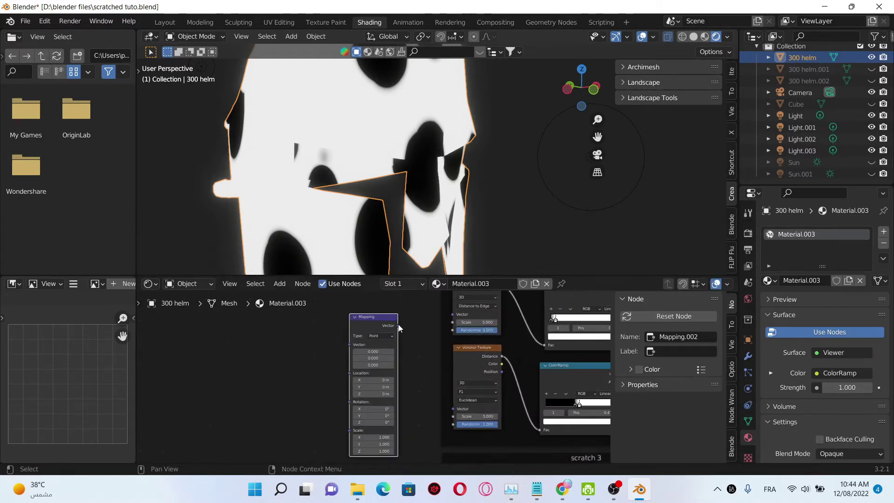
pyautogui.moveTo(398, 325); pyautogui.dragTo(453, 330)
pyautogui.moveTo(396, 341); pyautogui.dragTo(453, 424)
pyautogui.scroll(-1, 409, 429)
pyautogui.moveTo(409, 428); pyautogui.dragTo(468, 374, button='middle')
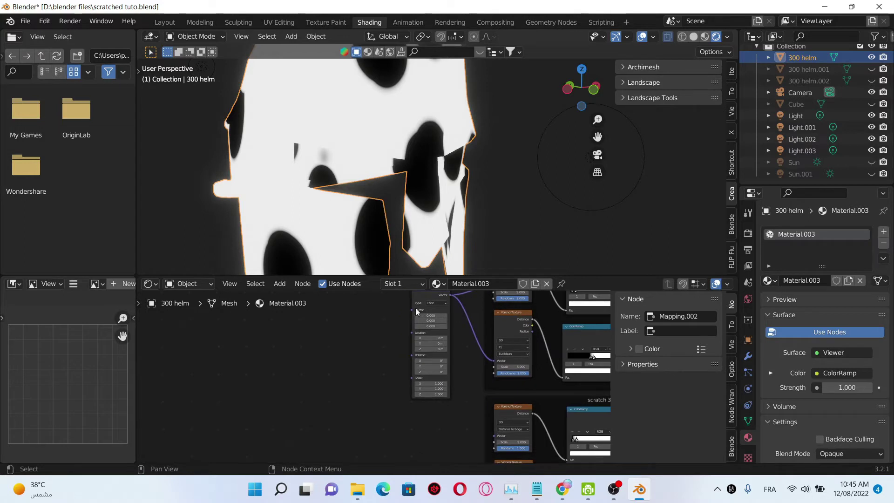
# Step: Feed the Texture Coordinate Object output into the Mapping node, save, and clear the selection
pyautogui.moveTo(410, 310); pyautogui.dragTo(325, 316)
pyautogui.click(385, 391)
pyautogui.scroll(-3, 421, 357)
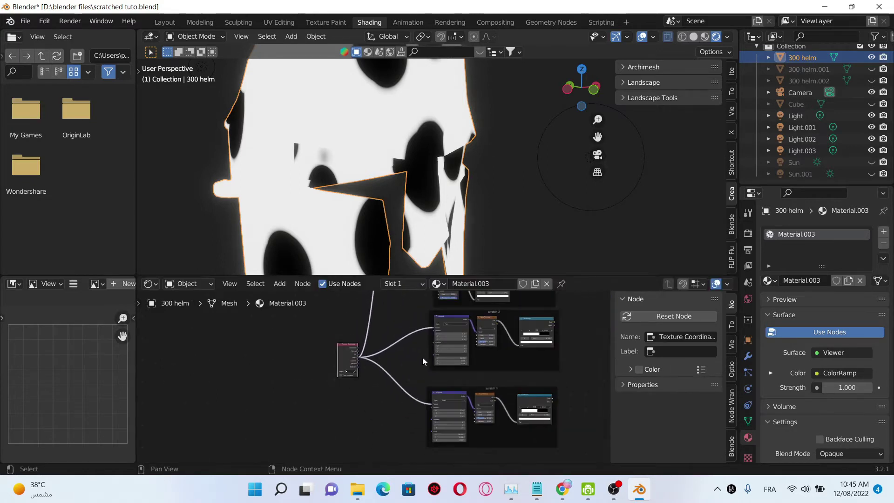
pyautogui.scroll(-3, 418, 390)
pyautogui.hotkey('ctrl', 's')
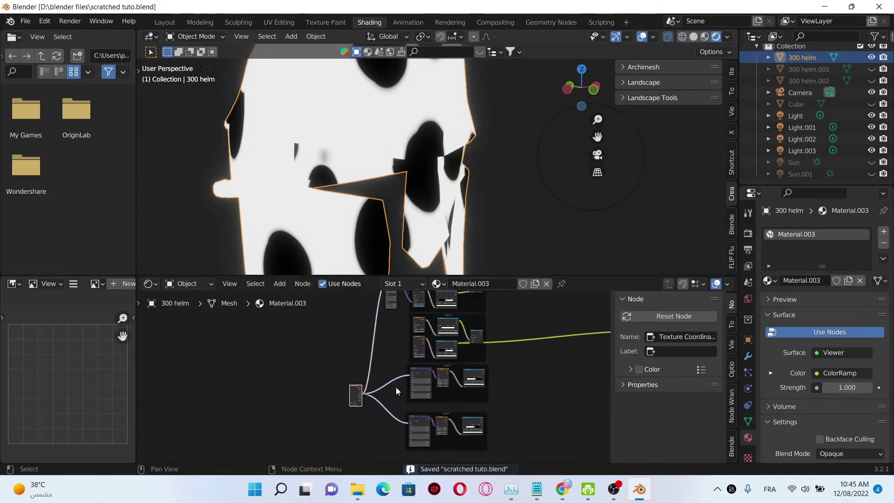
pyautogui.click(377, 377)
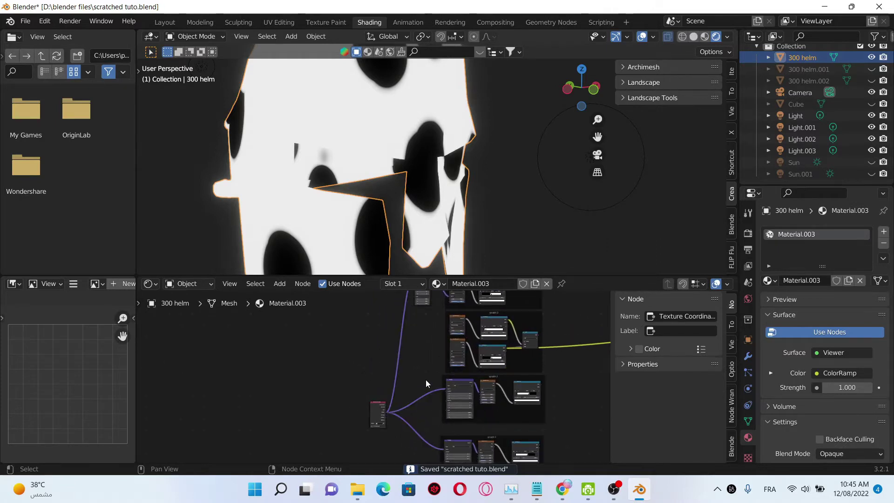
pyautogui.scroll(3, 425, 379)
# Step: Add a Value node left of the graph and set it to 0.900
pyautogui.hotkey('shift', 'a')
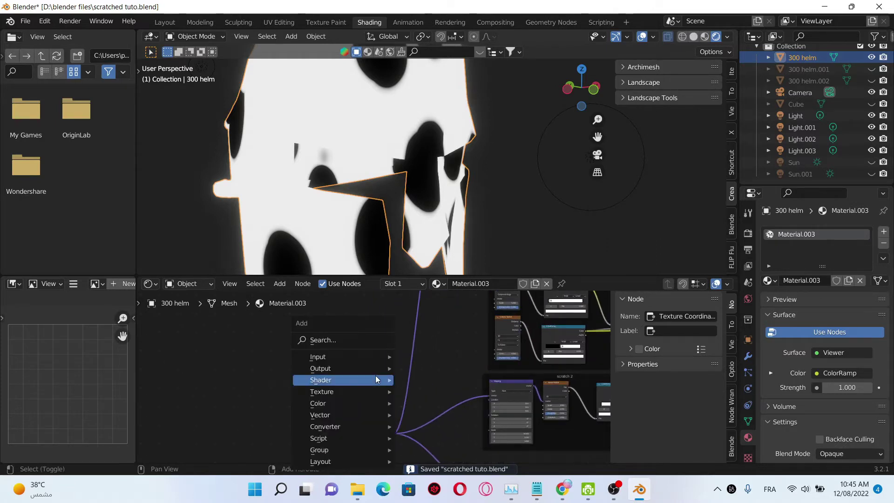
pyautogui.click(353, 340)
pyautogui.write('valu')
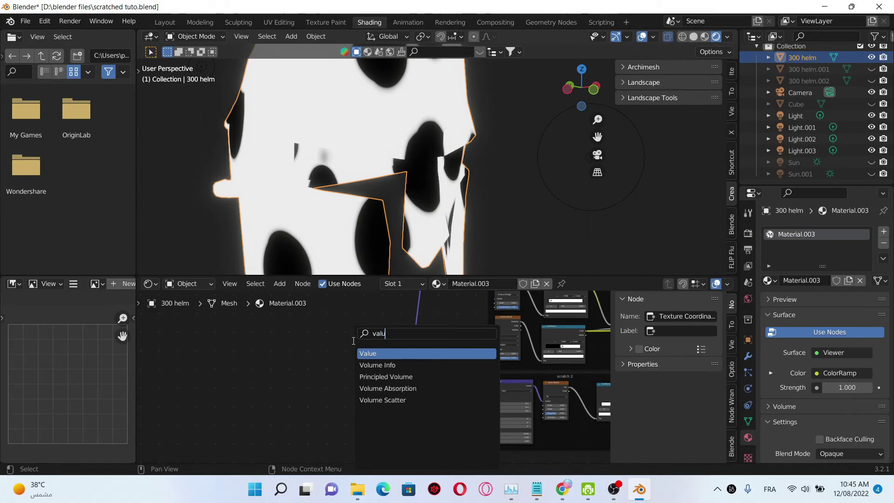
pyautogui.press('Return')
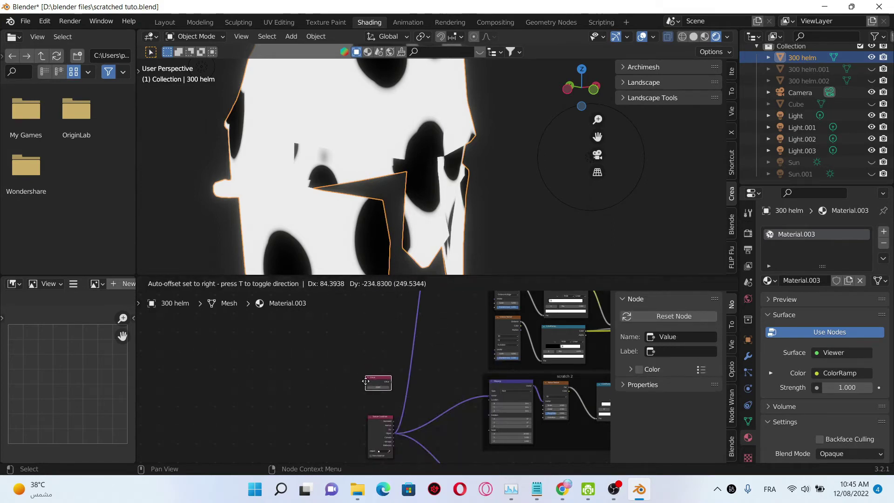
pyautogui.click(367, 384)
pyautogui.hotkey('ctrl', 's')
pyautogui.moveTo(391, 361); pyautogui.dragTo(374, 376, button='middle')
pyautogui.scroll(4, 373, 375)
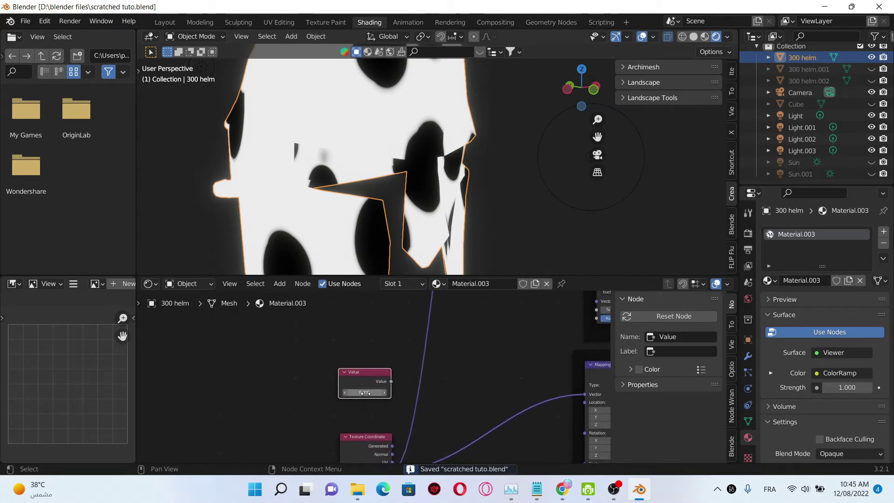
pyautogui.write('.9')
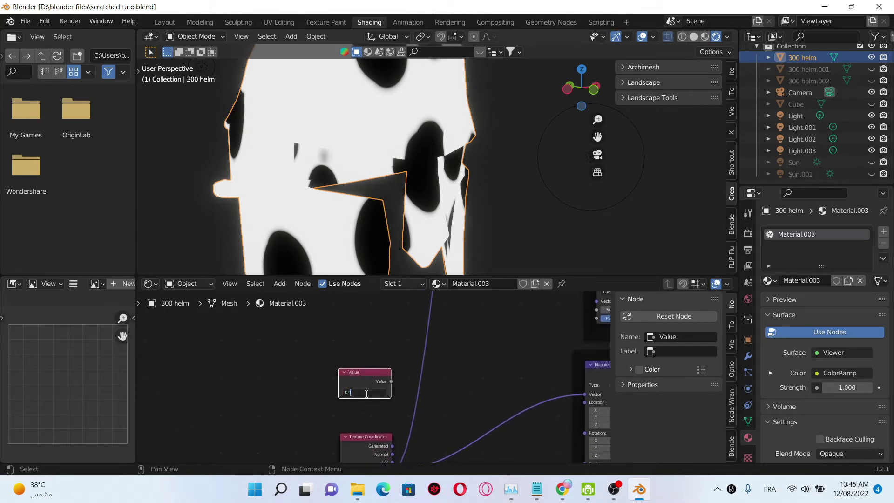
pyautogui.press('Return')
# Step: Link the Value output into the scratch 1 Noise Texture and scratch 3 Voronoi textures
pyautogui.scroll(-4, 427, 348)
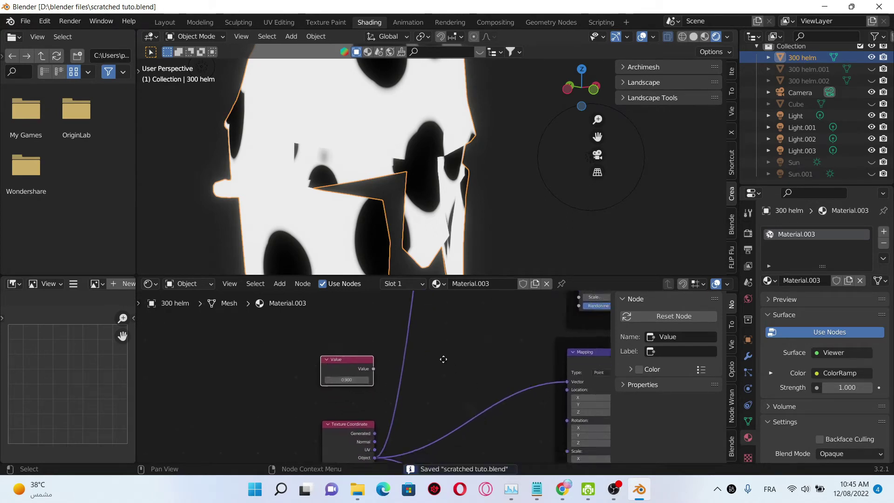
pyautogui.scroll(-3, 426, 345)
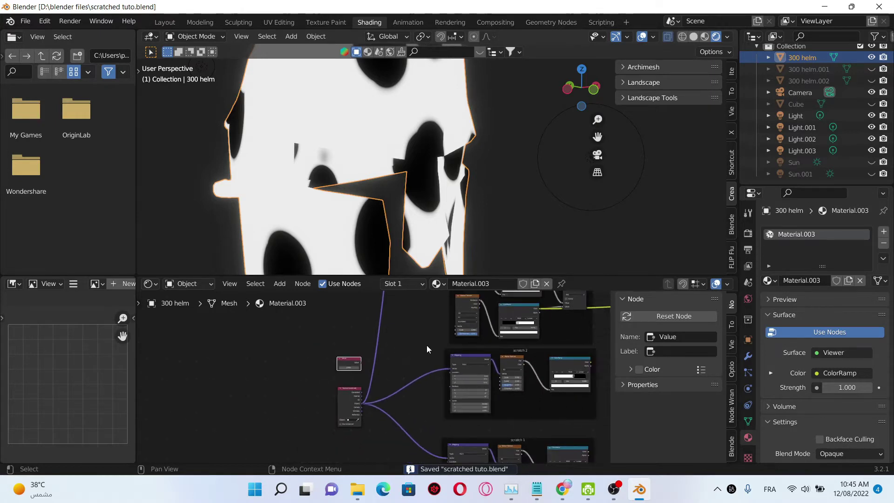
pyautogui.moveTo(427, 345); pyautogui.dragTo(407, 340, button='middle')
pyautogui.scroll(2, 392, 358)
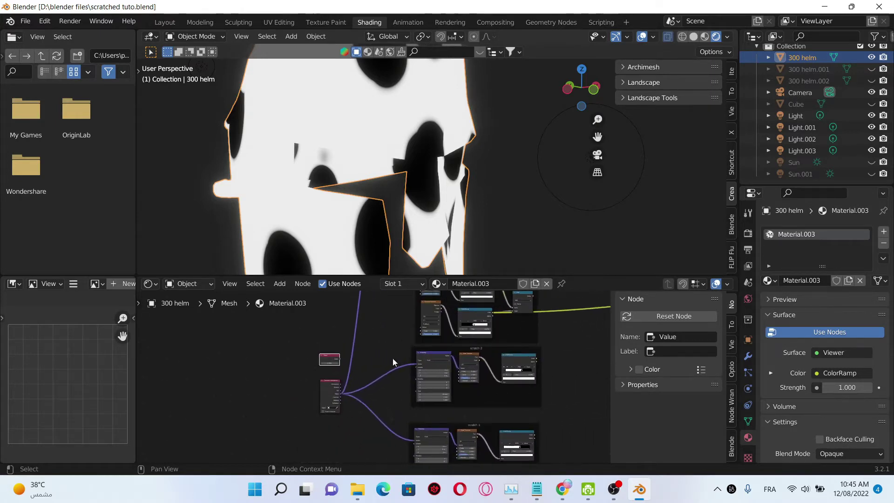
pyautogui.moveTo(333, 356); pyautogui.dragTo(473, 371)
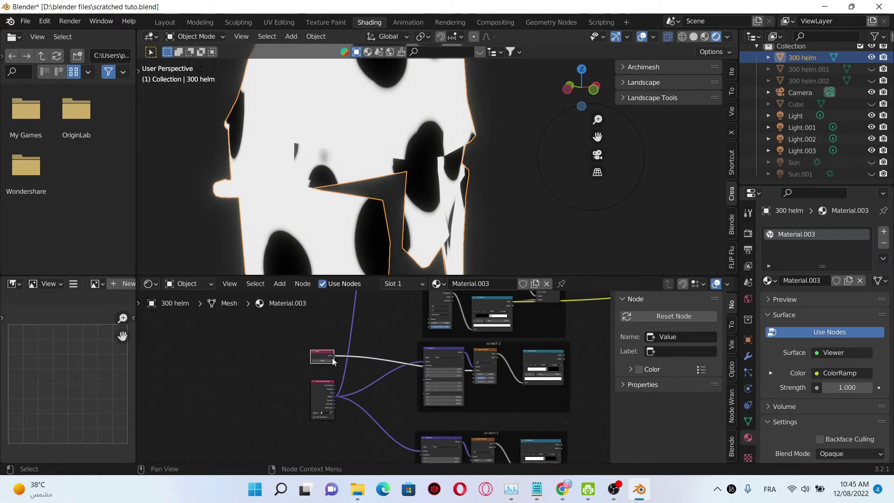
pyautogui.moveTo(333, 358); pyautogui.dragTo(469, 403)
pyautogui.moveTo(394, 390); pyautogui.dragTo(406, 376, button='middle')
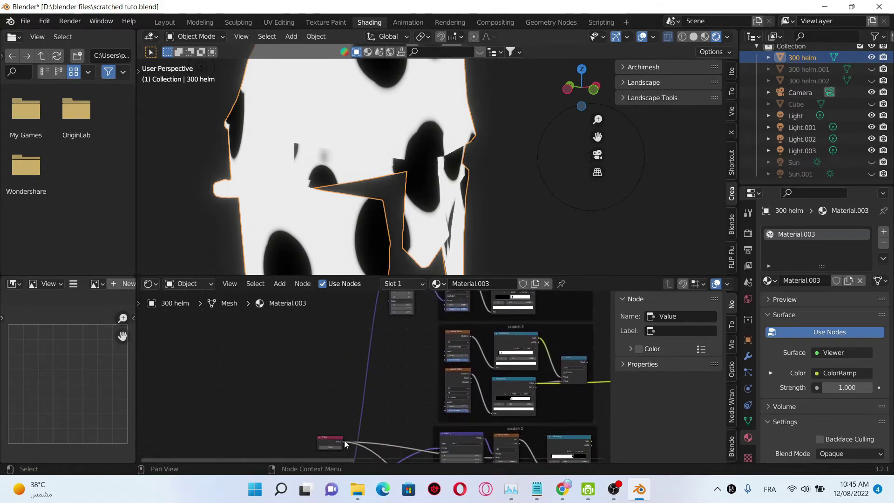
pyautogui.moveTo(345, 442)
pyautogui.mouseDown()
pyautogui.moveTo(428, 400)
pyautogui.moveTo(445, 406)
pyautogui.mouseUp()
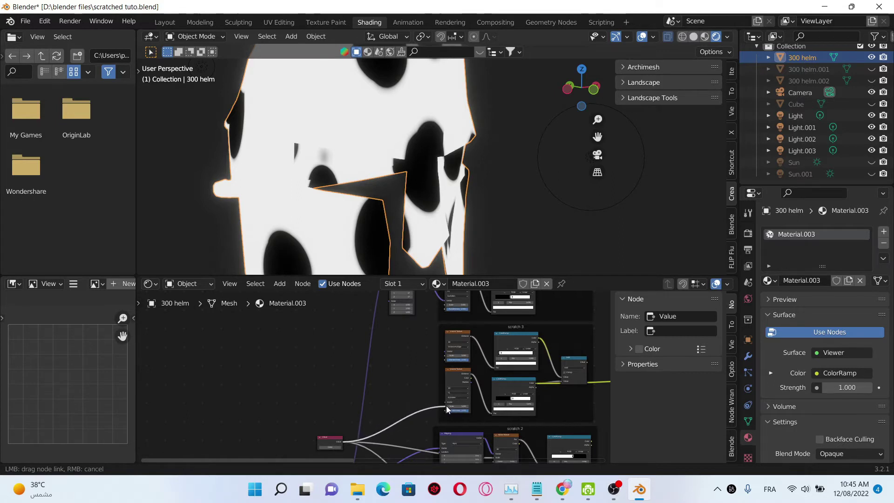
pyautogui.moveTo(342, 440); pyautogui.dragTo(446, 357)
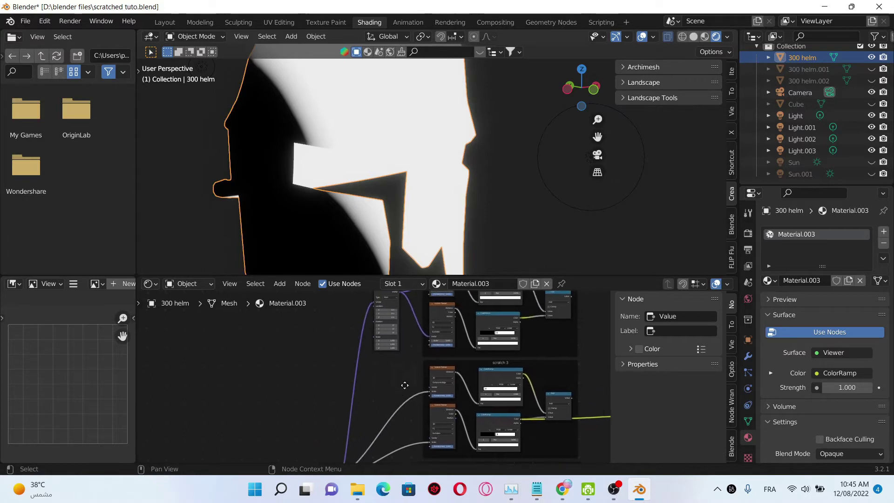
# Step: Connect the Value output into the scratch 4 Voronoi textures and save
pyautogui.scroll(2, 423, 347)
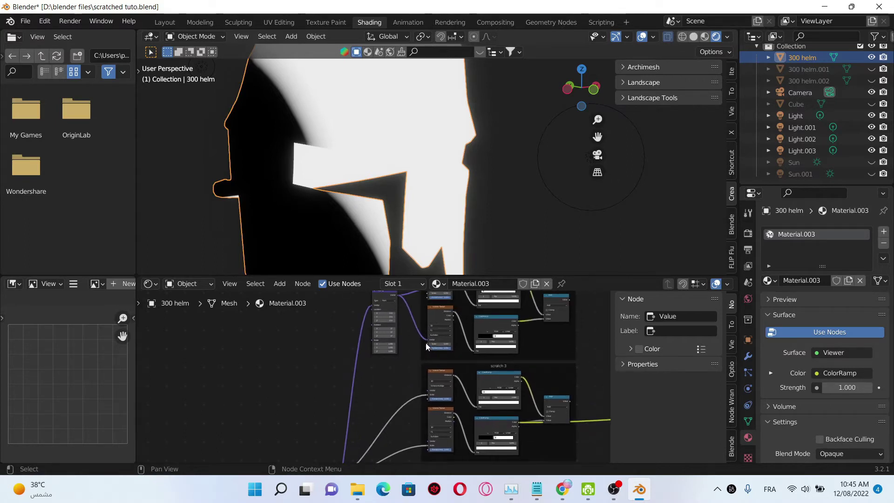
pyautogui.moveTo(427, 348); pyautogui.dragTo(326, 368)
pyautogui.moveTo(326, 368); pyautogui.dragTo(323, 443, button='middle')
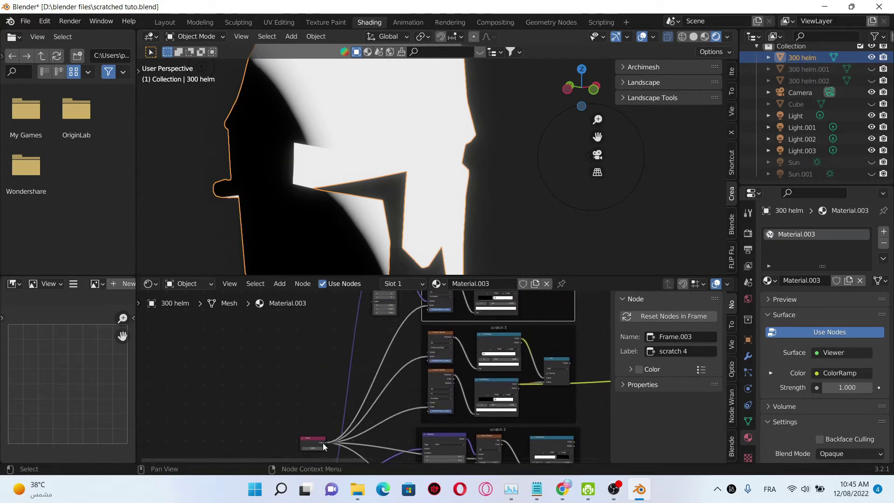
pyautogui.moveTo(325, 441); pyautogui.dragTo(380, 345)
pyautogui.hotkey('ctrl', 's')
# Step: Move the scratch 4 Mapping node left of the Voronoi nodes and save
pyautogui.scroll(-1, 280, 356)
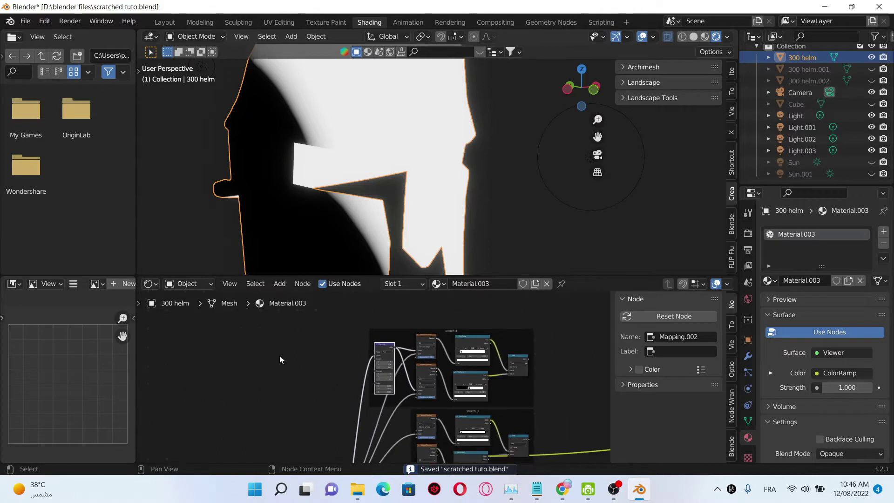
pyautogui.moveTo(279, 356); pyautogui.dragTo(307, 359, button='middle')
pyautogui.hotkey('ctrl', 's')
pyautogui.scroll(-2, 307, 359)
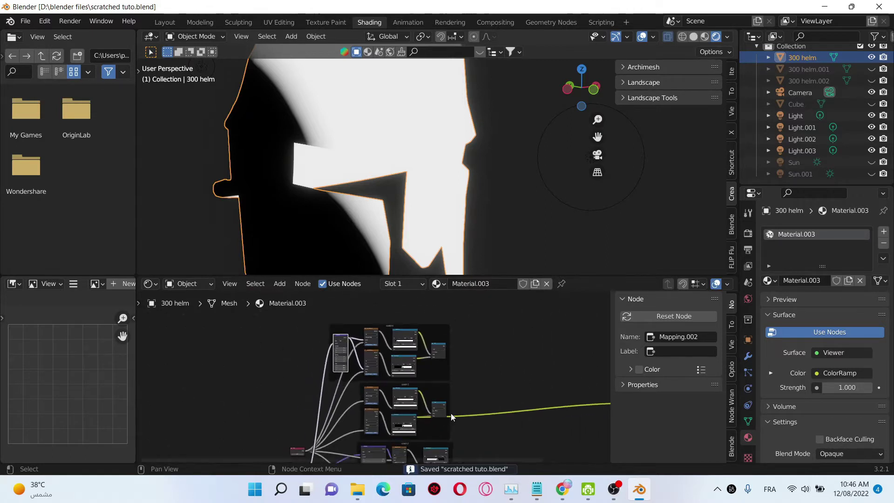
pyautogui.scroll(-1, 451, 412)
pyautogui.moveTo(464, 420); pyautogui.dragTo(423, 407, button='middle')
pyautogui.scroll(-1, 460, 385)
pyautogui.scroll(1, 440, 417)
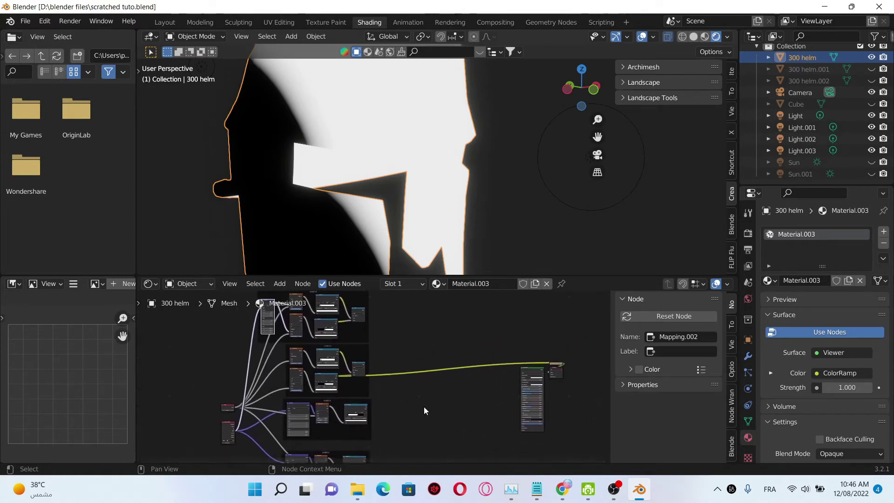
pyautogui.hotkey('shift', 'a')
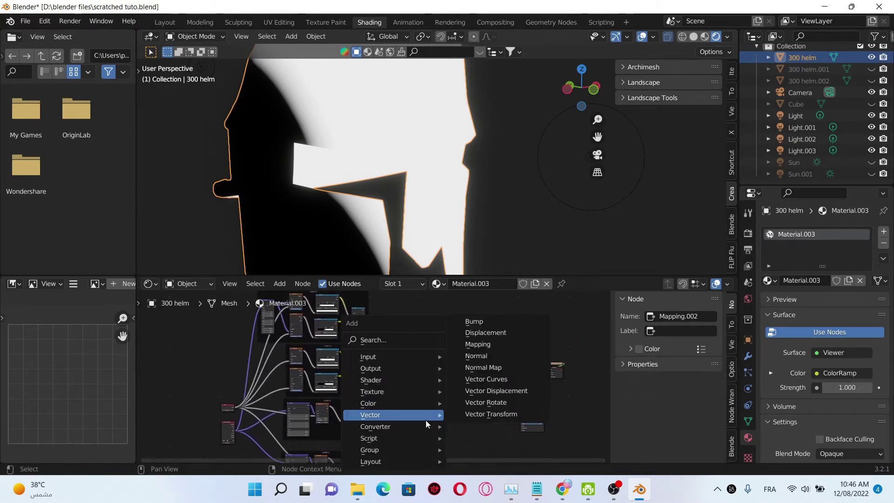
# Step: Add a Mix node set to Darken blending mode and save
pyautogui.click(427, 340)
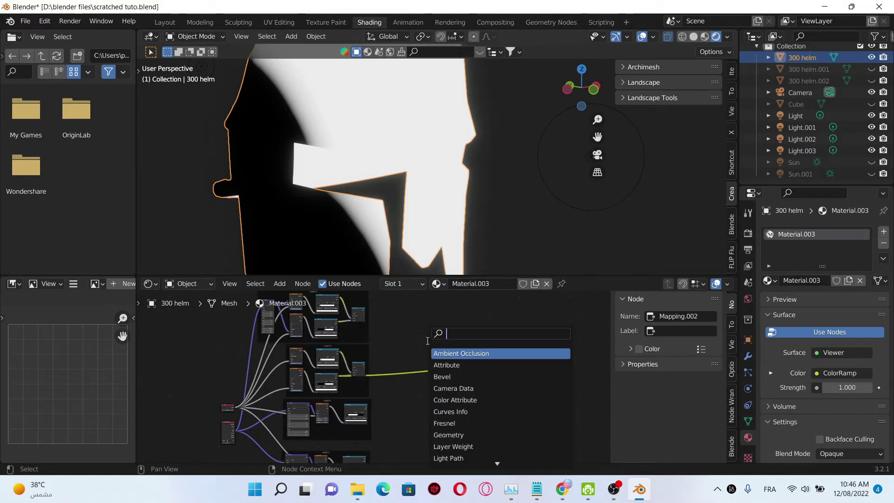
pyautogui.write('mix')
pyautogui.press('Return')
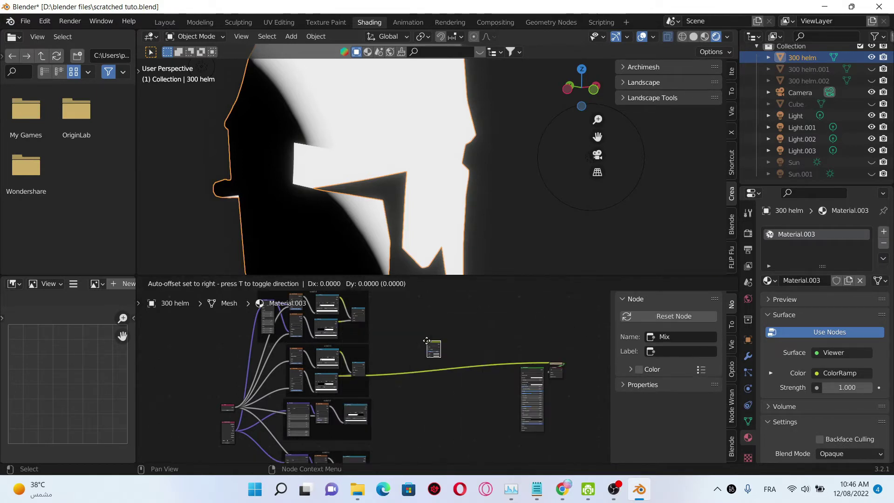
pyautogui.click(430, 342)
pyautogui.scroll(4, 446, 360)
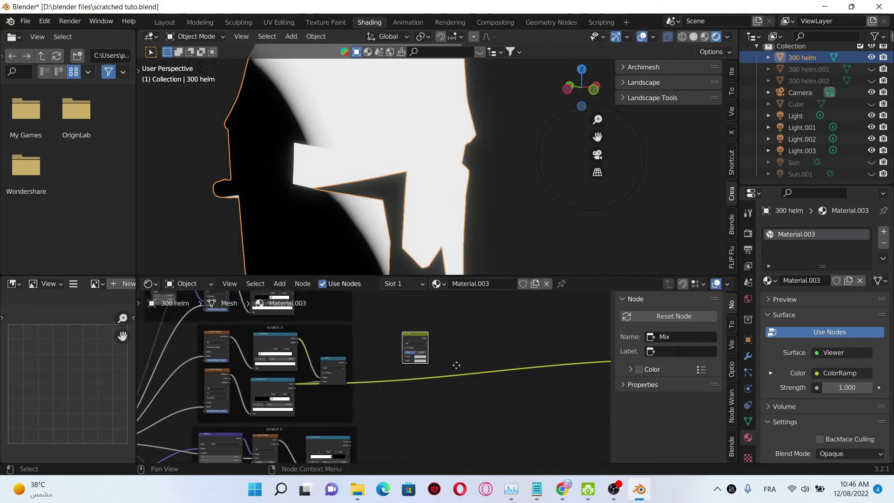
pyautogui.scroll(2, 456, 365)
pyautogui.click(411, 368)
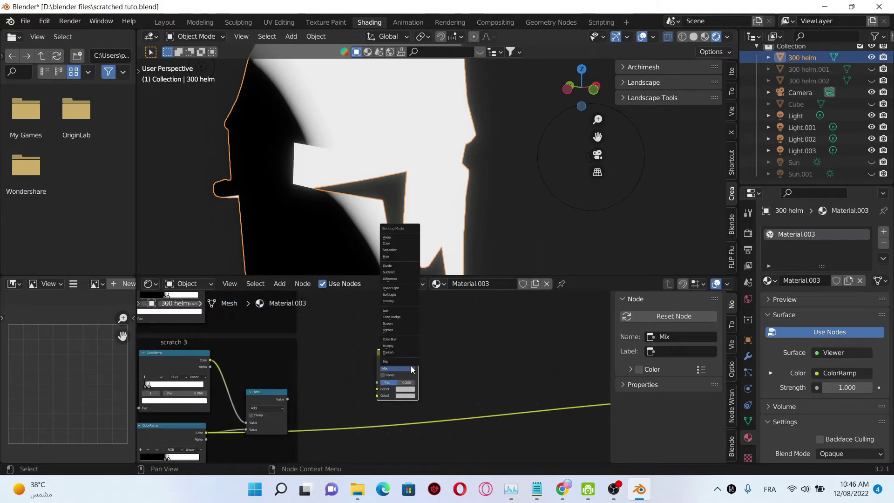
pyautogui.click(405, 353)
pyautogui.scroll(-2, 471, 370)
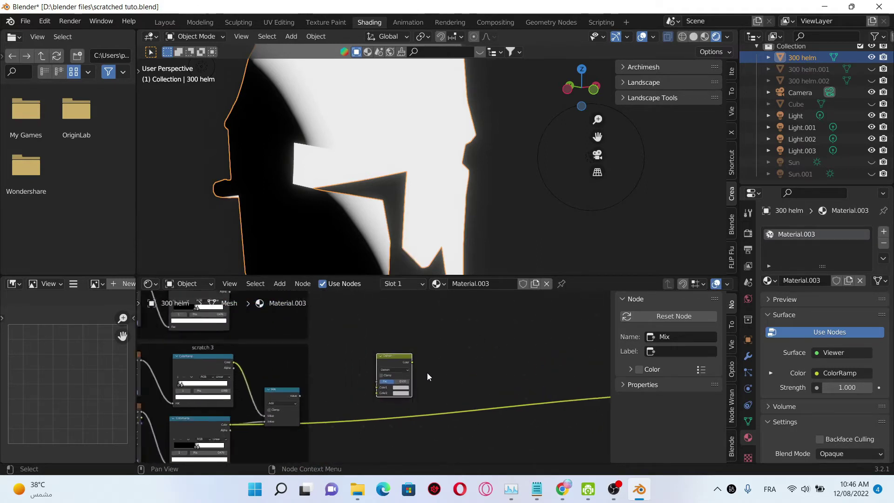
pyautogui.scroll(-2, 472, 371)
pyautogui.hotkey('ctrl', 's')
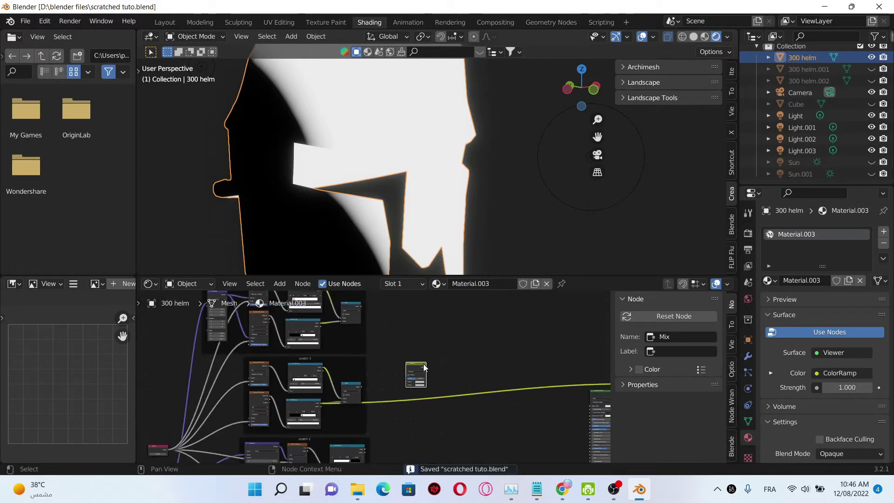
# Step: Wire Math.001 into the Darken node's Color1 and the Add output into Color2
pyautogui.moveTo(423, 364)
pyautogui.mouseDown()
pyautogui.moveTo(435, 344)
pyautogui.moveTo(426, 351)
pyautogui.mouseUp()
pyautogui.scroll(-1, 426, 350)
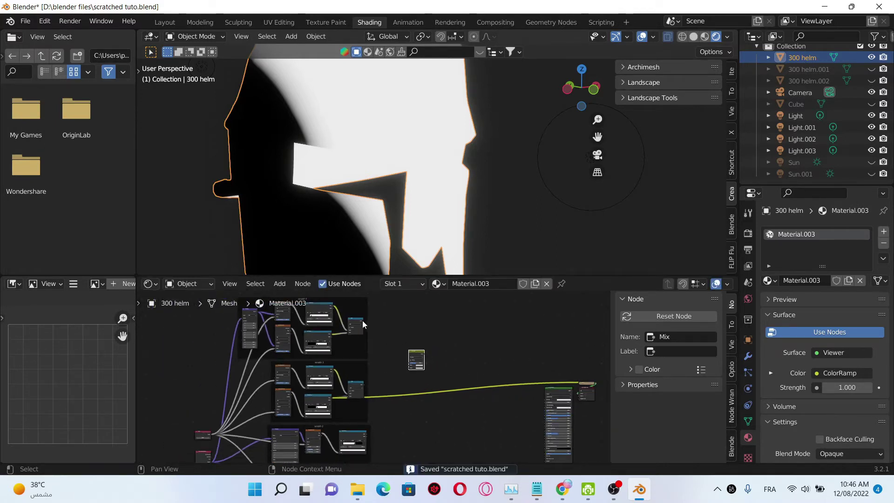
pyautogui.moveTo(363, 320); pyautogui.dragTo(409, 365)
pyautogui.scroll(3, 404, 373)
pyautogui.scroll(3, 404, 380)
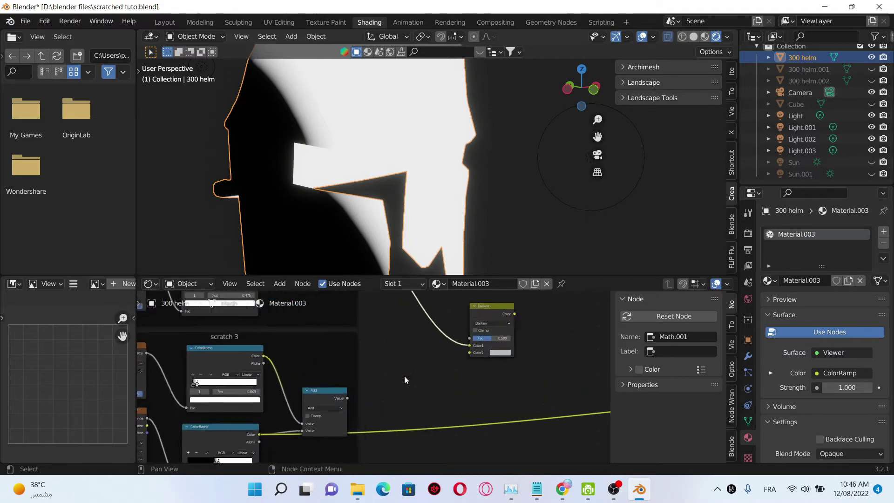
pyautogui.moveTo(342, 402); pyautogui.dragTo(485, 350)
pyautogui.scroll(-3, 485, 354)
pyautogui.scroll(-2, 466, 363)
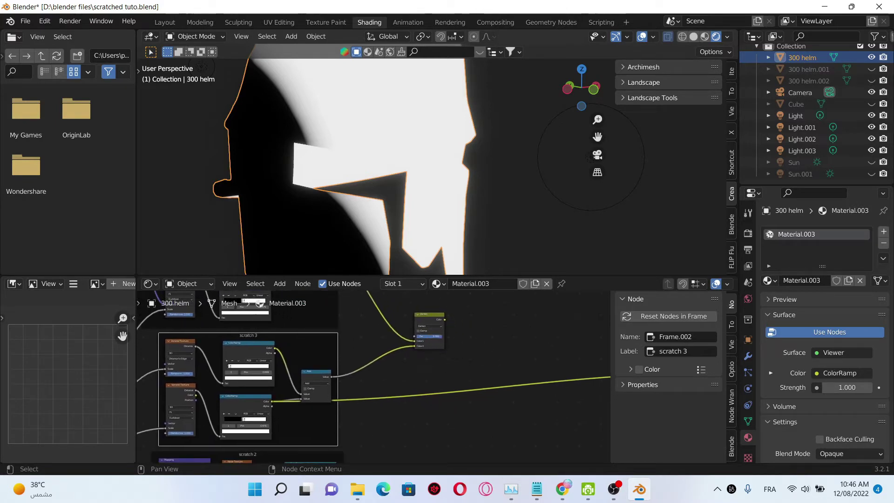
pyautogui.moveTo(432, 313); pyautogui.dragTo(413, 323)
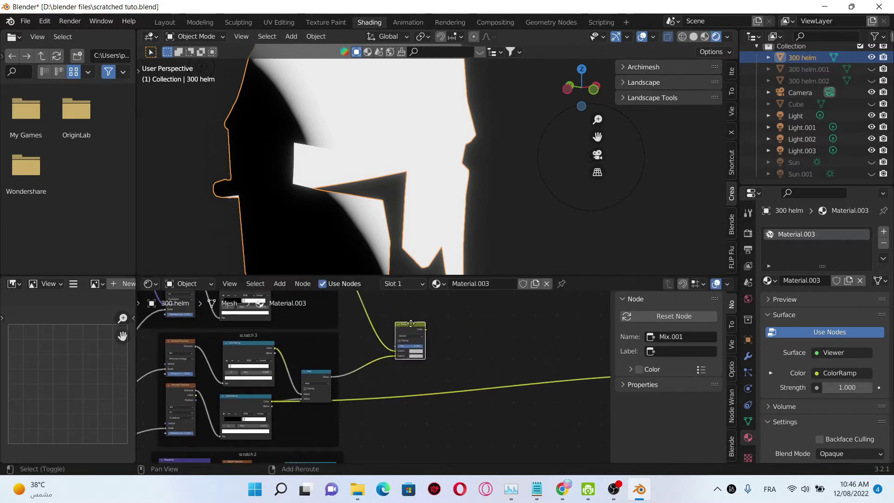
# Step: Duplicate the Darken node below the original and save
pyautogui.hotkey('shift', 'd')
pyautogui.click(410, 431)
pyautogui.scroll(2, 417, 426)
pyautogui.moveTo(391, 456); pyautogui.dragTo(451, 367, button='middle')
pyautogui.scroll(1, 451, 367)
pyautogui.hotkey('ctrl', 's')
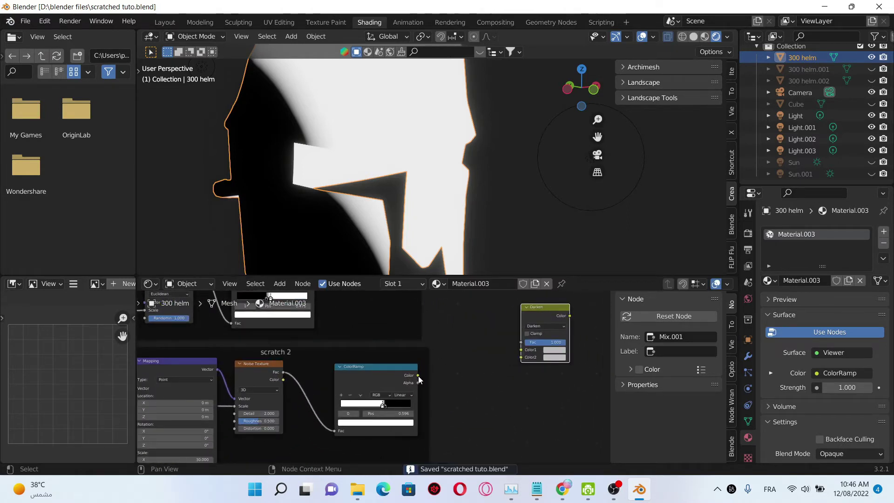
# Step: Route the scratch 2 ColorRamp into the copy's Color1 and scratch 1 ColorRamp into Color2
pyautogui.moveTo(418, 375); pyautogui.dragTo(504, 438)
pyautogui.keyDown('shift'); pyautogui.scroll(-5, 557, 392); pyautogui.keyUp('shift')
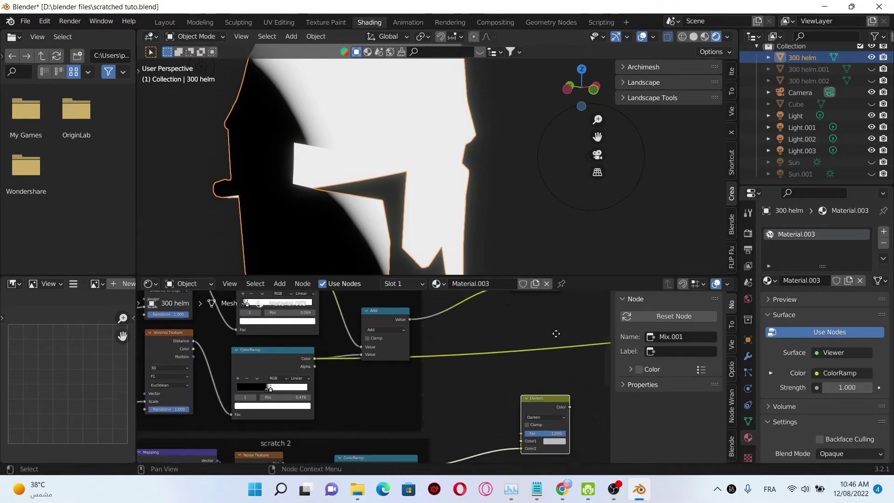
pyautogui.moveTo(520, 335); pyautogui.dragTo(484, 406)
pyautogui.scroll(-3, 525, 321)
pyautogui.keyDown('shift'); pyautogui.scroll(-5, 503, 401); pyautogui.keyUp('shift')
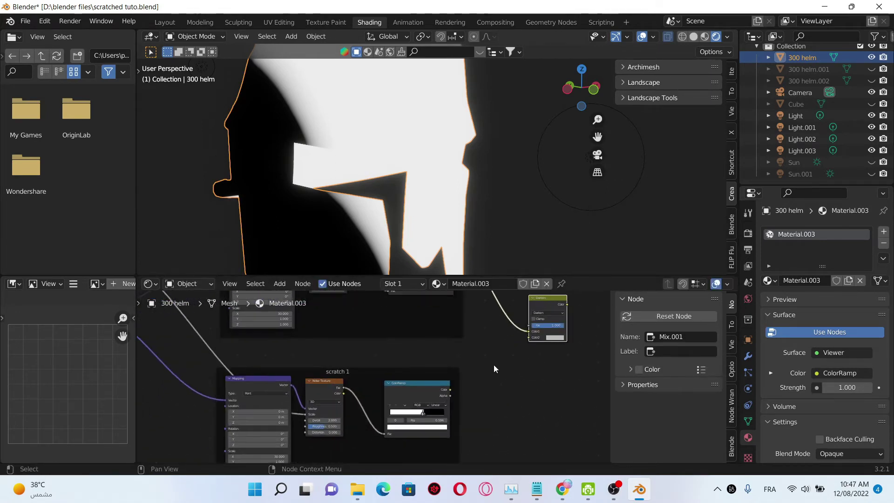
pyautogui.moveTo(451, 389); pyautogui.dragTo(530, 341)
pyautogui.scroll(-3, 529, 361)
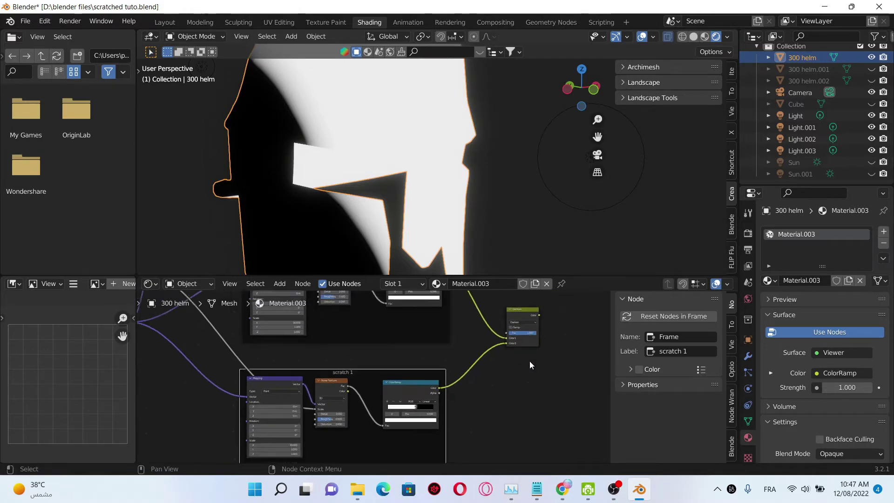
pyautogui.hotkey('ctrl', 's')
# Step: Line up the Darken mix nodes beside each other
pyautogui.moveTo(529, 360); pyautogui.dragTo(474, 421, button='middle')
pyautogui.scroll(-3, 473, 413)
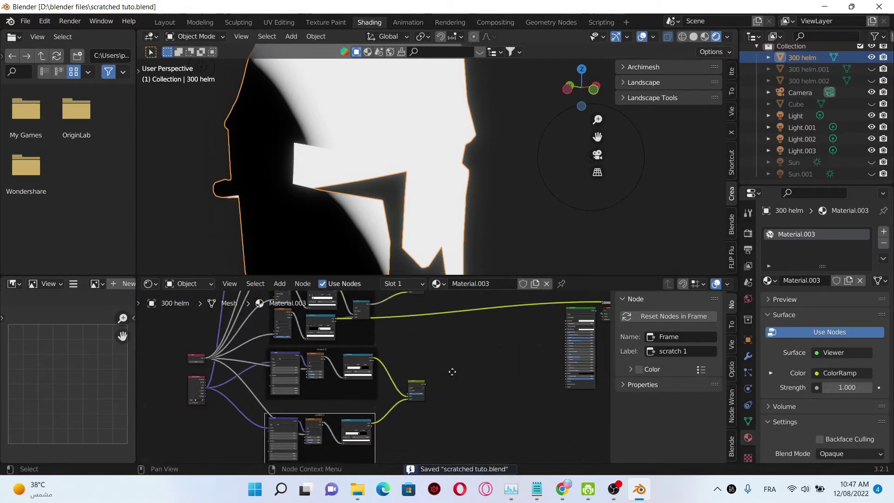
pyautogui.keyDown('shift'); pyautogui.scroll(1, 409, 291); pyautogui.keyUp('shift')
pyautogui.moveTo(413, 301); pyautogui.dragTo(416, 362)
pyautogui.click(416, 390)
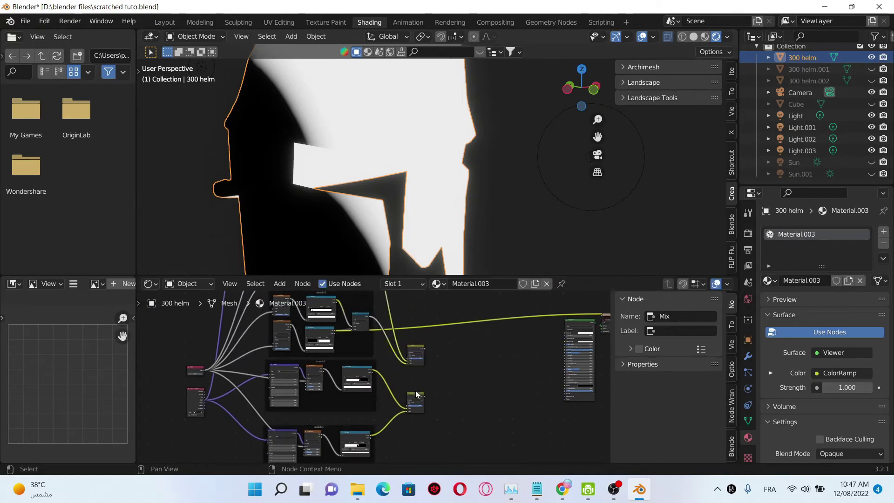
pyautogui.moveTo(415, 392); pyautogui.dragTo(417, 379)
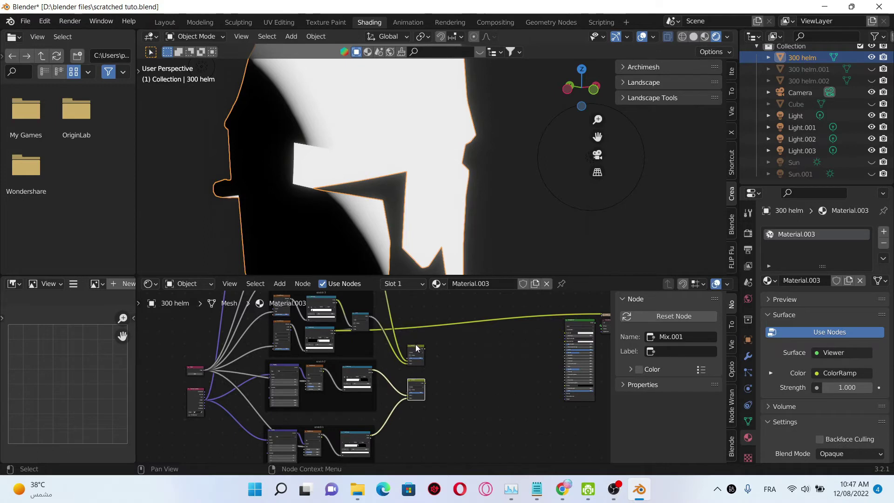
# Step: Add a third Darken node, Mix.002, and feed both Darken results into it
pyautogui.hotkey('shift', 'd')
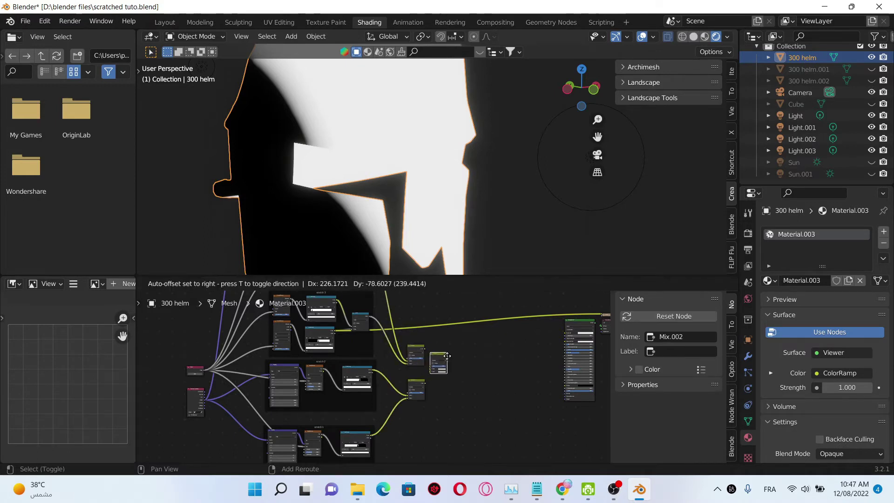
pyautogui.click(447, 357)
pyautogui.scroll(3, 434, 367)
pyautogui.moveTo(434, 367); pyautogui.dragTo(386, 384, button='middle')
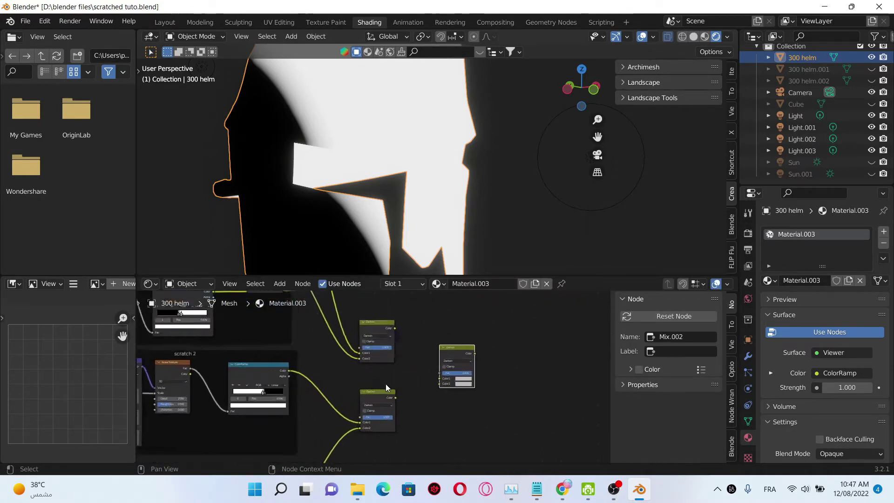
pyautogui.scroll(1, 386, 383)
pyautogui.moveTo(398, 402); pyautogui.dragTo(396, 323)
pyautogui.hotkey('ctrl', 's')
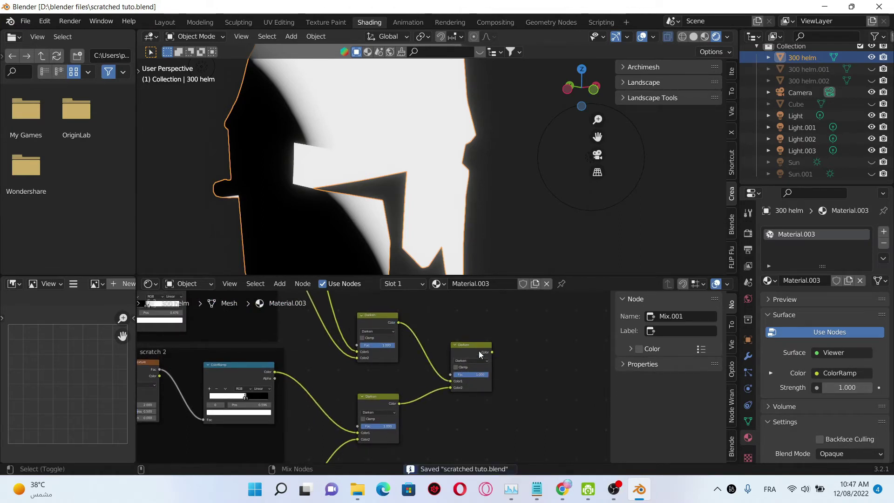
# Step: Preview Mix.002 on the helmet, orbit to inspect the merged scratches, and save
pyautogui.keyDown('ctrl'); pyautogui.keyDown('shift'); pyautogui.click(478, 350); pyautogui.keyUp('shift'); pyautogui.keyUp('ctrl')
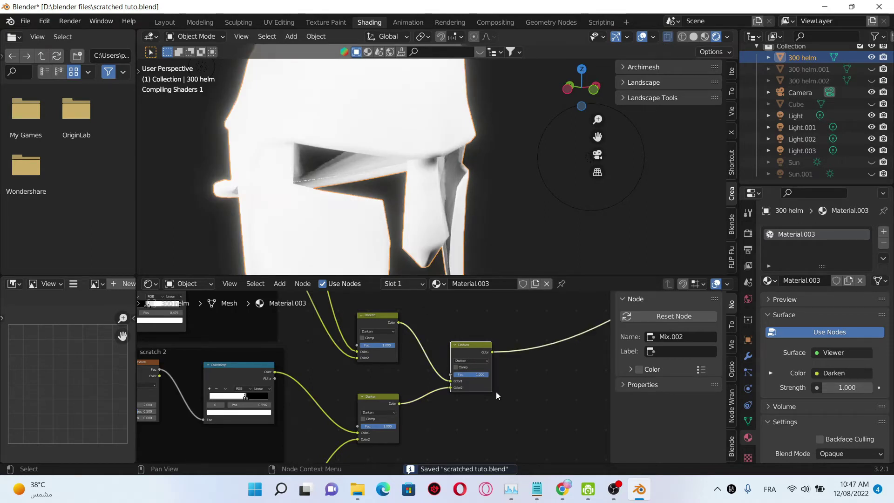
pyautogui.scroll(-3, 496, 392)
pyautogui.moveTo(387, 205); pyautogui.dragTo(419, 142, button='middle')
pyautogui.scroll(-2, 451, 170)
pyautogui.scroll(4, 450, 169)
pyautogui.scroll(-5, 445, 140)
pyautogui.hotkey('ctrl', 's')
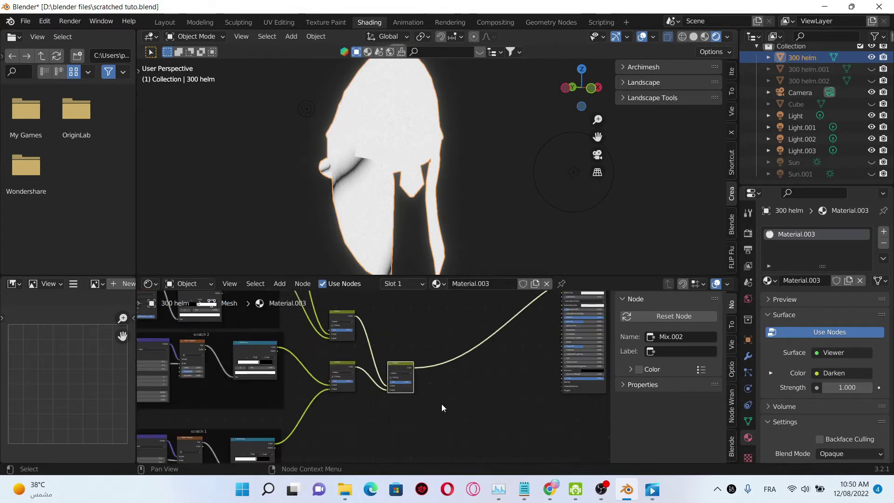
pyautogui.moveTo(441, 403); pyautogui.dragTo(485, 402, button='middle')
pyautogui.scroll(-2, 485, 406)
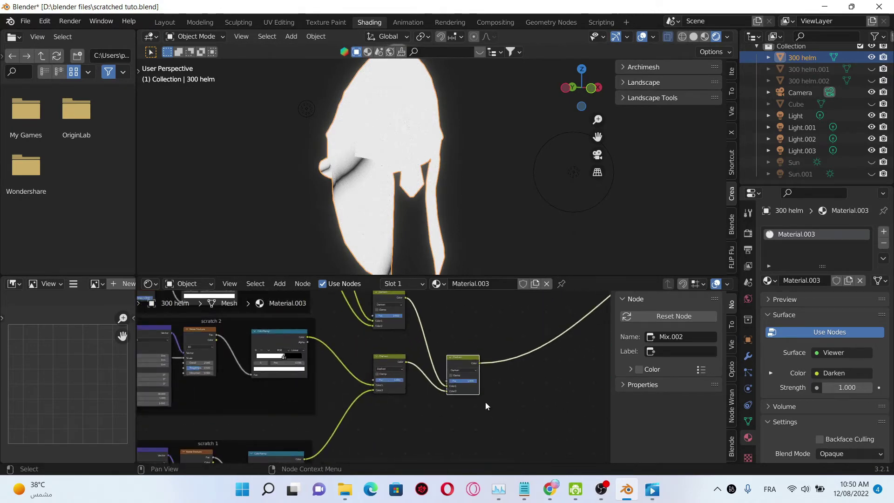
pyautogui.scroll(-2, 521, 382)
pyautogui.scroll(2, 522, 382)
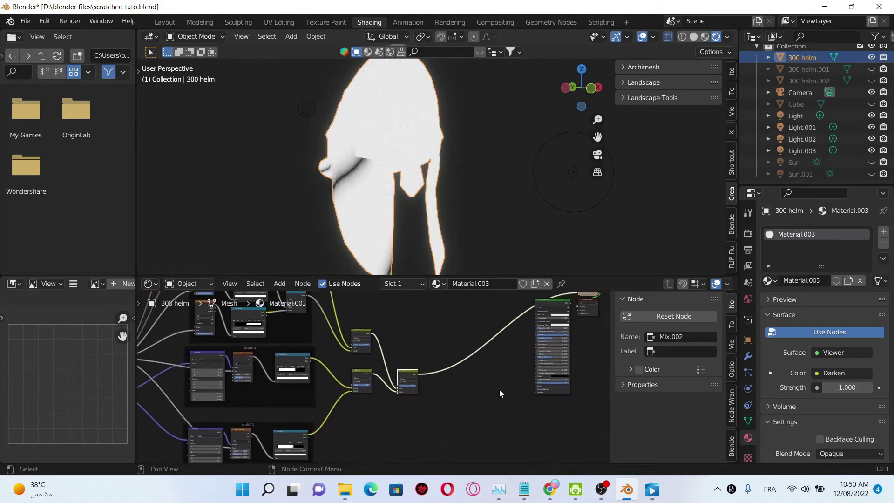
pyautogui.scroll(1, 465, 398)
# Step: Add a Bump node and duplicate it to get a second Bump node on its left
pyautogui.click(468, 394)
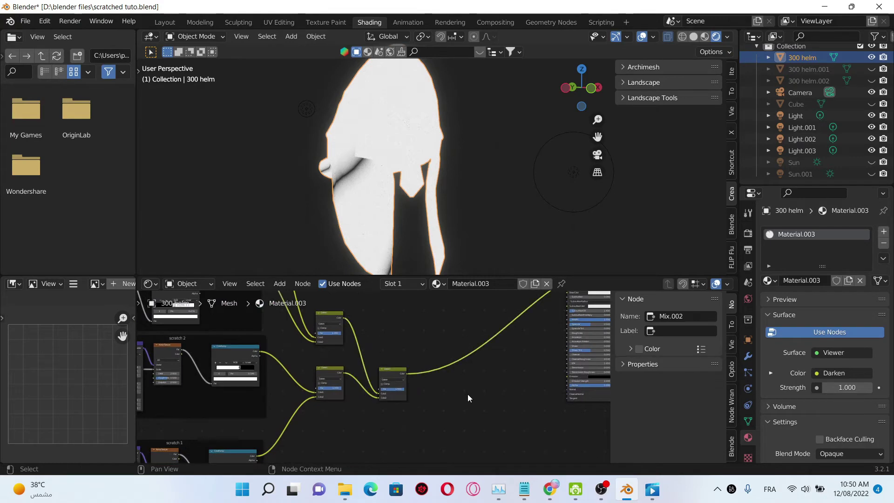
pyautogui.hotkey('shift', 'a')
pyautogui.click(454, 346)
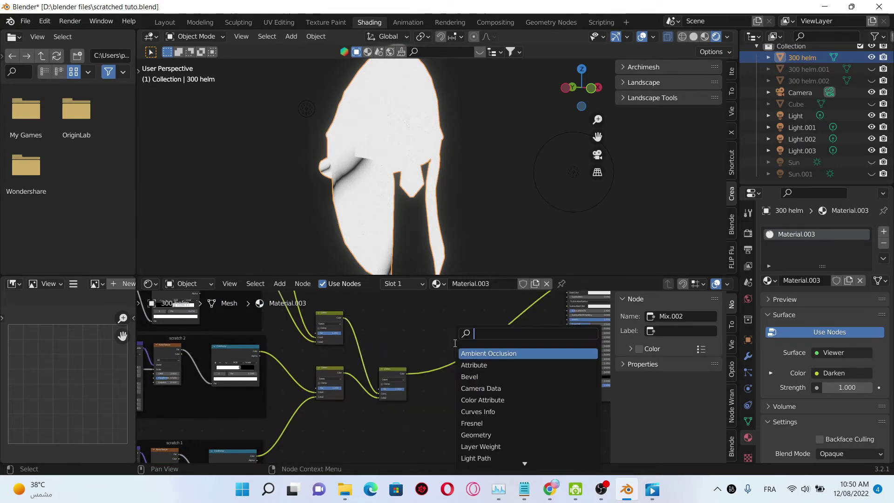
pyautogui.write('bump')
pyautogui.press('Return')
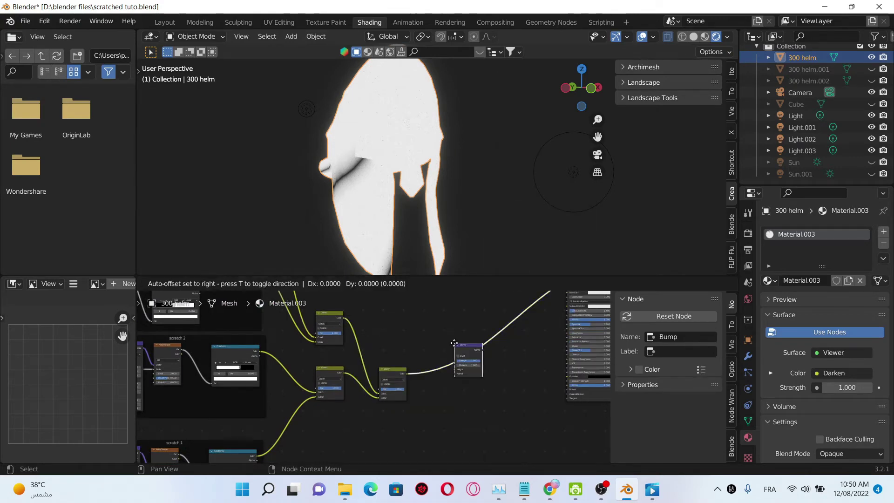
pyautogui.click(531, 382)
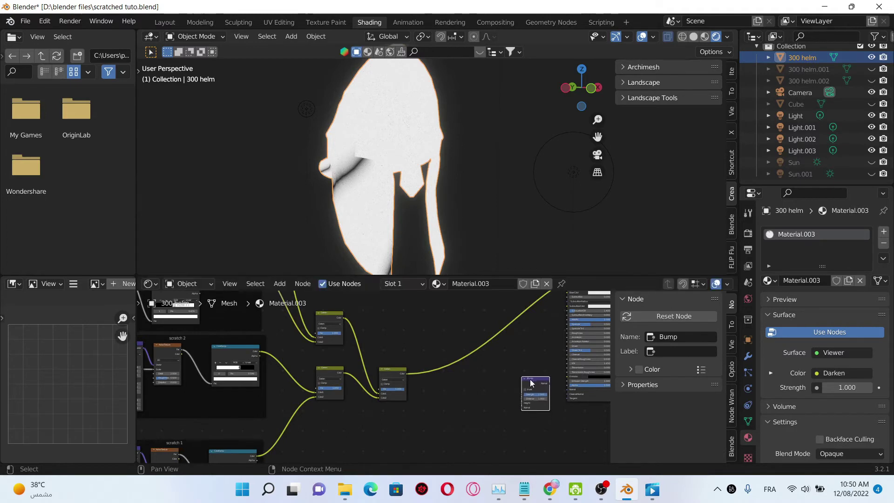
pyautogui.hotkey('shift', 'd')
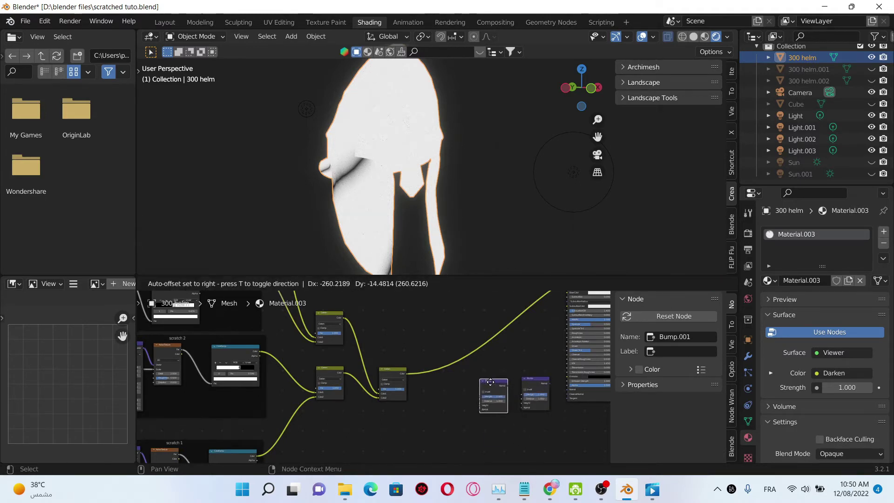
pyautogui.click(498, 386)
pyautogui.scroll(3, 498, 386)
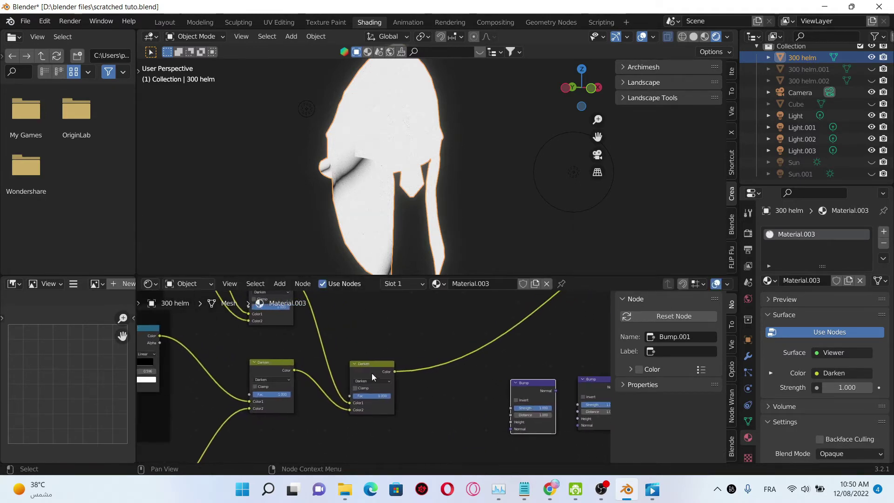
# Step: Duplicate the combining Darken node into the output link and feed it into Bump Height
pyautogui.click(384, 374)
pyautogui.scroll(-3, 406, 388)
pyautogui.hotkey('shift', 'd')
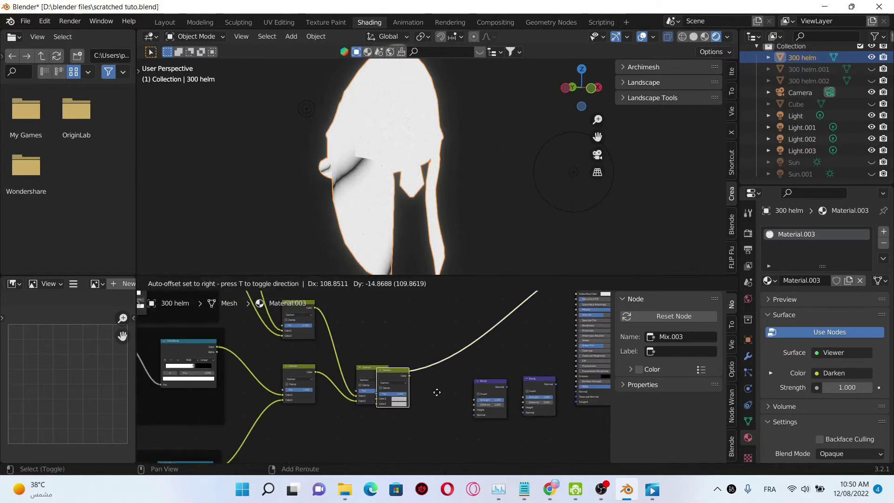
pyautogui.click(465, 378)
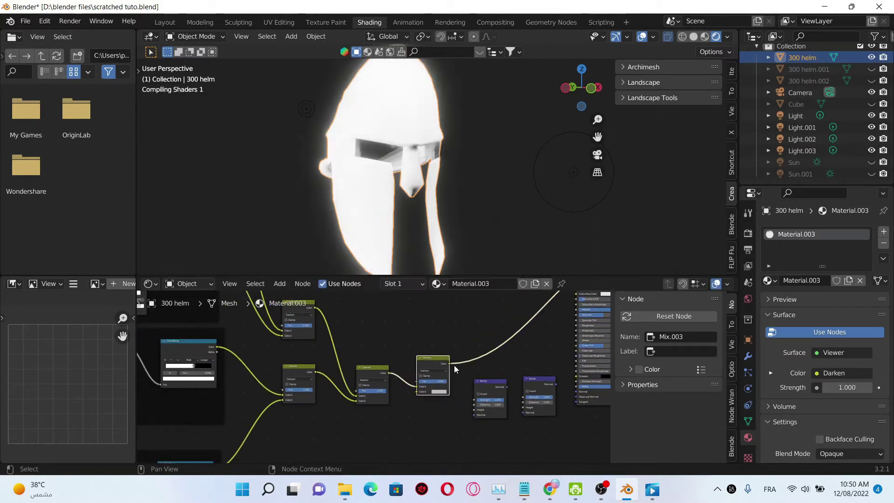
pyautogui.moveTo(450, 366); pyautogui.dragTo(474, 410)
pyautogui.moveTo(458, 421); pyautogui.dragTo(423, 424, button='middle')
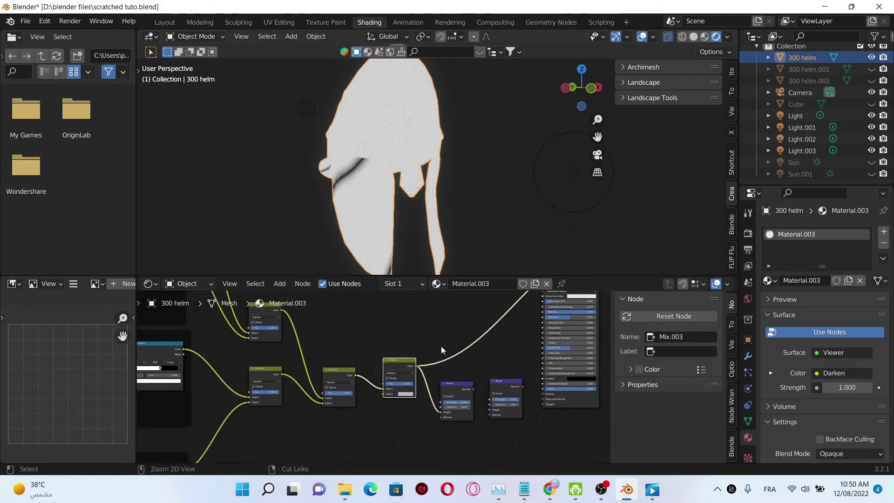
# Step: Cut the viewer links and chain both Bump Normals into the Principled Normal, then save
pyautogui.keyDown('ctrl'); pyautogui.moveTo(440, 346); pyautogui.dragTo(470, 364, button='right'); pyautogui.keyUp('ctrl')
pyautogui.moveTo(473, 391); pyautogui.dragTo(459, 392, button='middle')
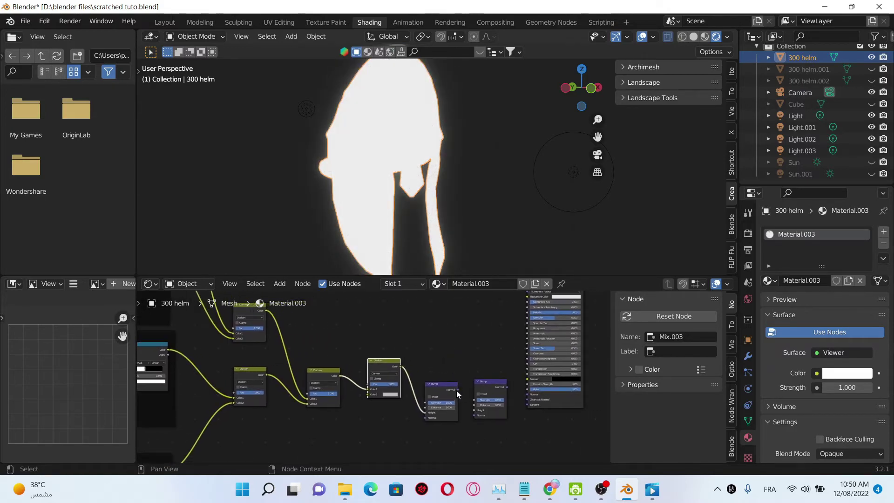
pyautogui.moveTo(456, 390); pyautogui.dragTo(474, 410)
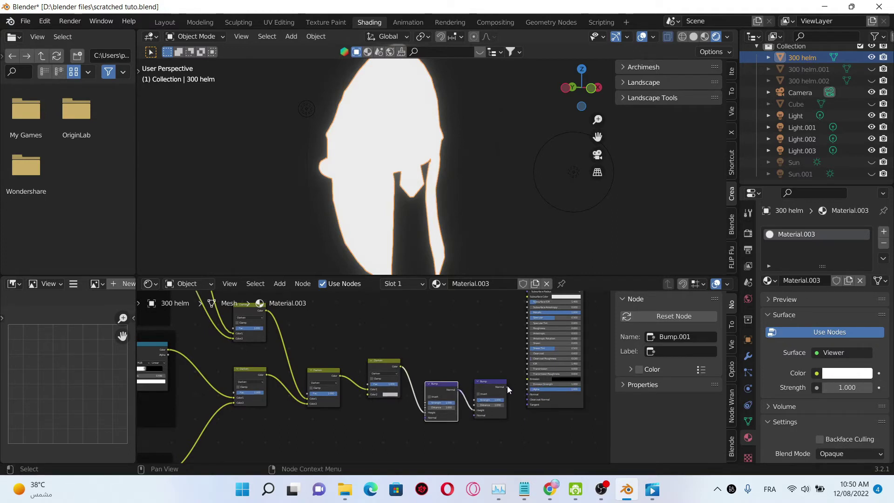
pyautogui.moveTo(508, 386); pyautogui.dragTo(528, 394)
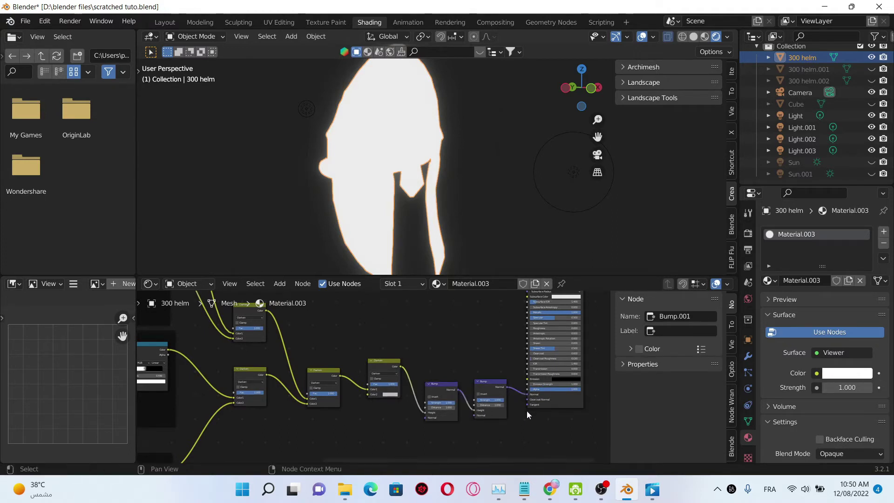
pyautogui.scroll(2, 527, 415)
pyautogui.scroll(3, 499, 347)
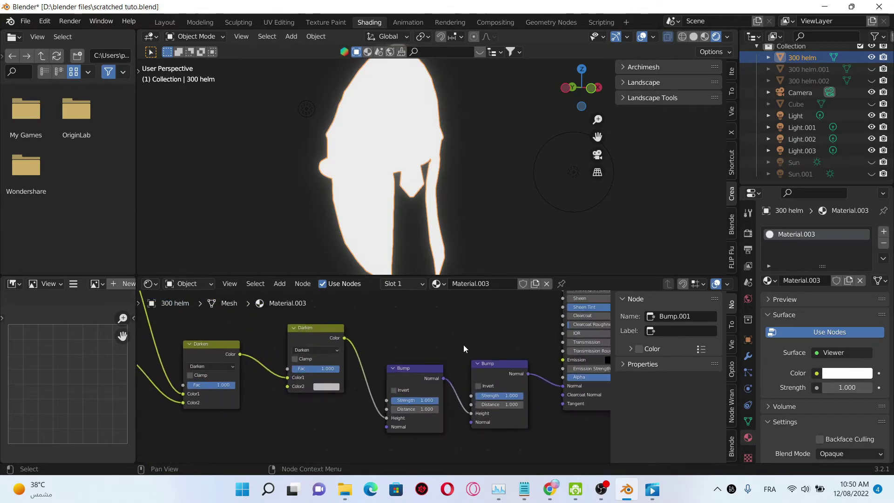
pyautogui.hotkey('ctrl', 's')
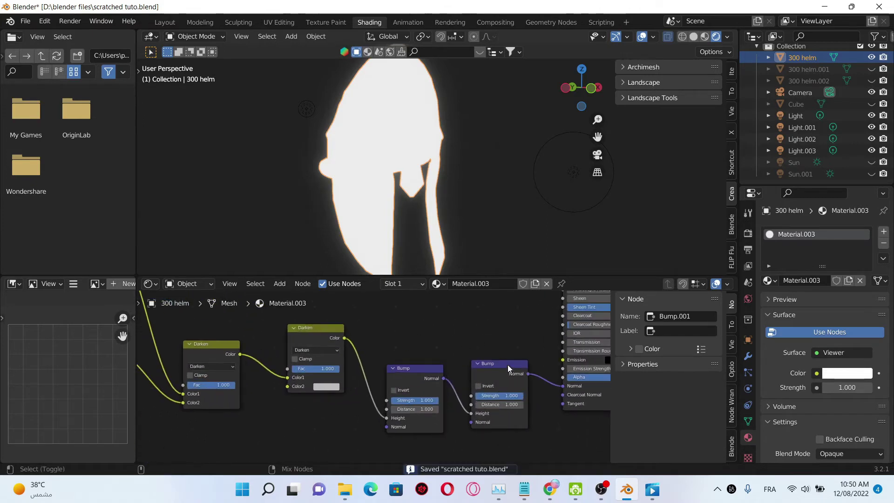
pyautogui.keyDown('ctrl'); pyautogui.keyDown('shift'); pyautogui.click(507, 365); pyautogui.keyUp('shift'); pyautogui.keyUp('ctrl')
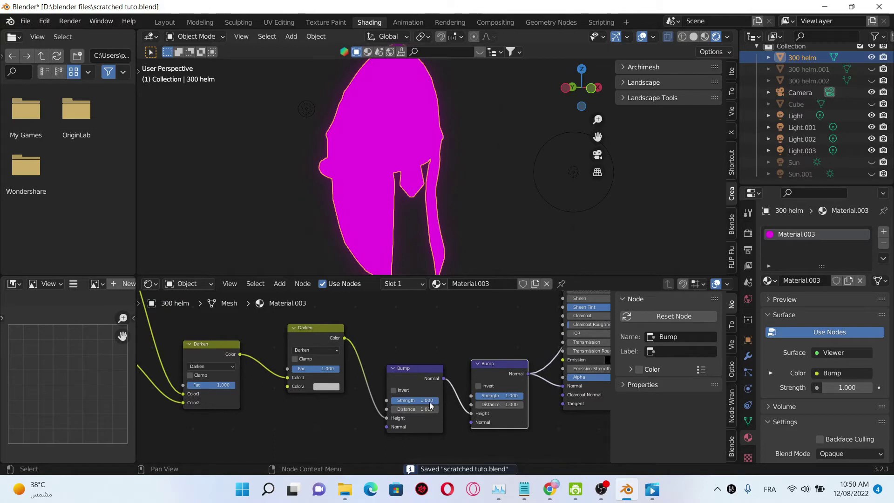
# Step: Lower the first Bump node's Strength to 0.240 and plug it into the second Bump's Normal
pyautogui.moveTo(426, 401); pyautogui.dragTo(413, 401)
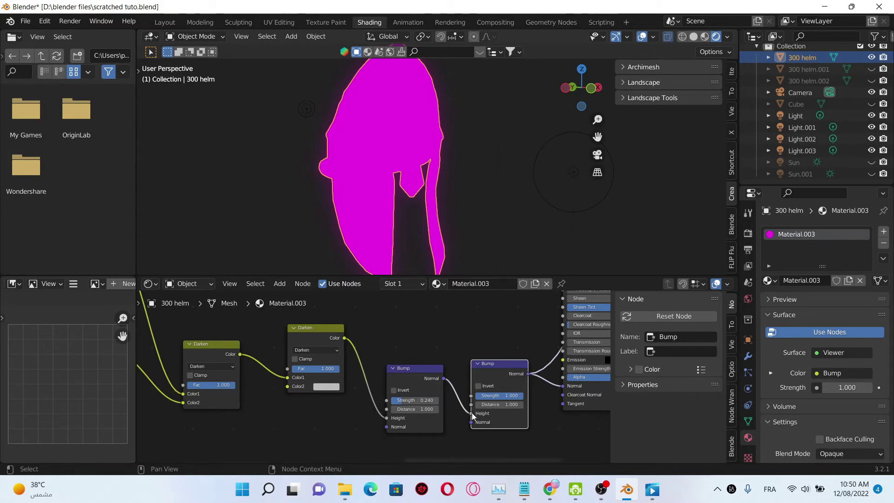
pyautogui.moveTo(470, 415); pyautogui.dragTo(471, 421)
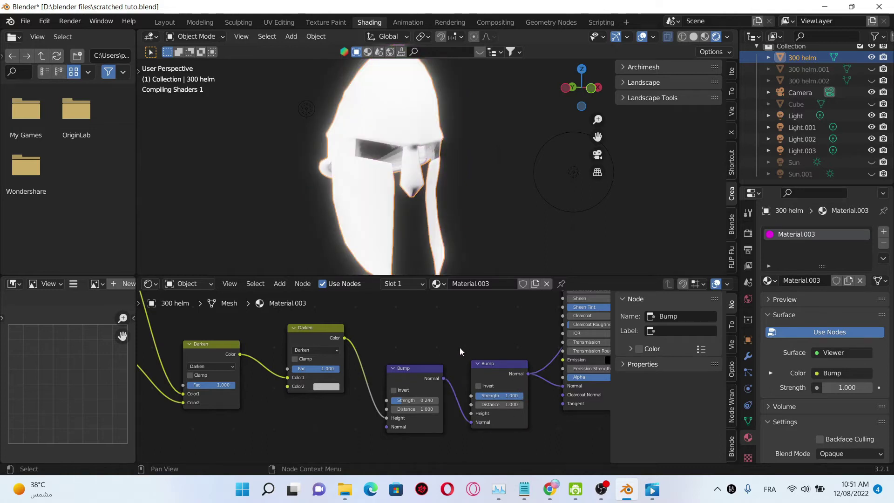
pyautogui.scroll(-1, 459, 348)
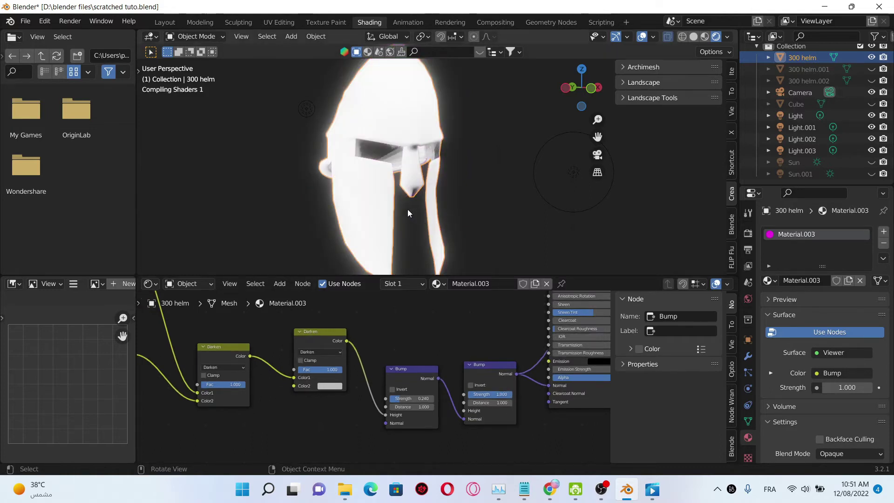
# Step: Inspect the bump shading on the helmet close-up and save the file
pyautogui.moveTo(423, 137); pyautogui.dragTo(442, 148, button='middle')
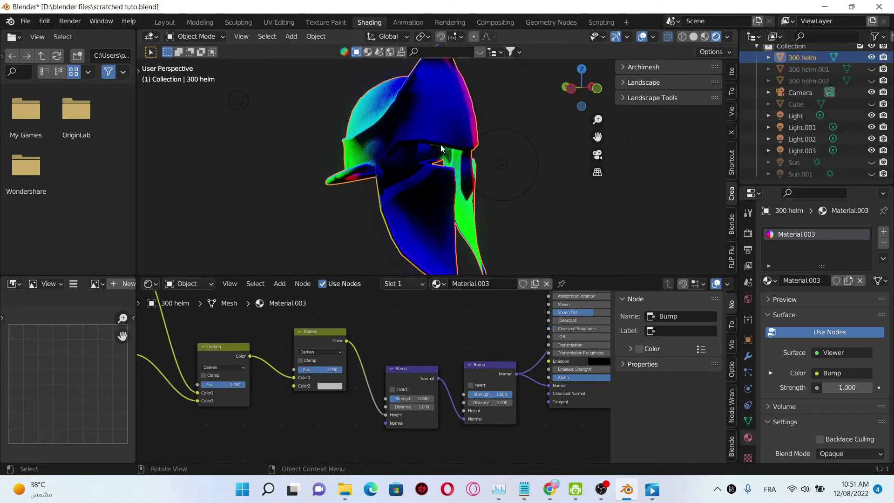
pyautogui.scroll(6, 466, 170)
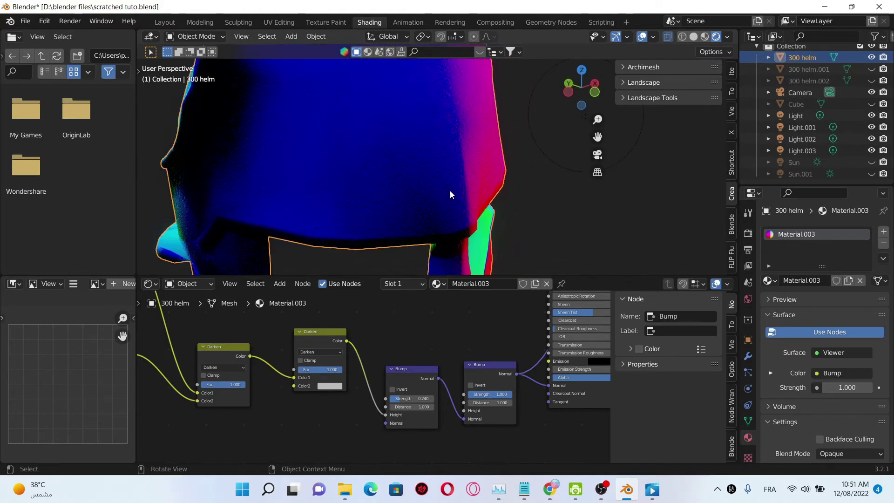
pyautogui.moveTo(450, 190); pyautogui.dragTo(454, 186, button='middle')
pyautogui.scroll(3, 454, 186)
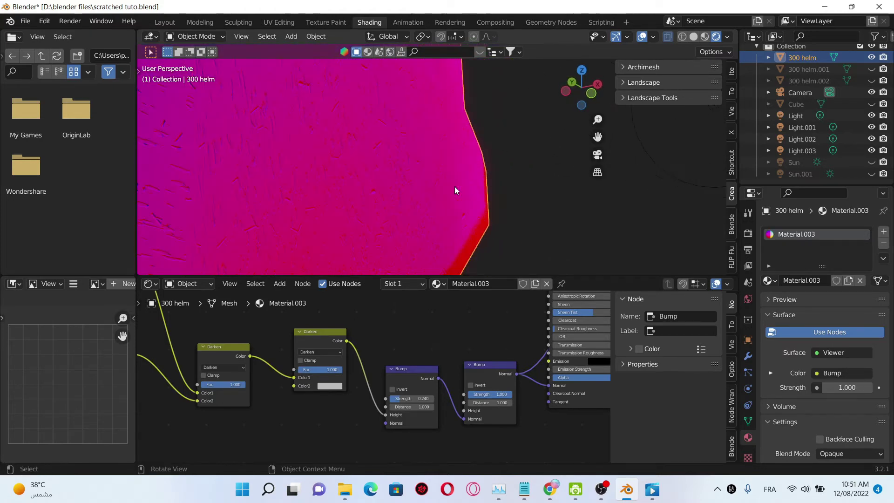
pyautogui.hotkey('ctrl', 's')
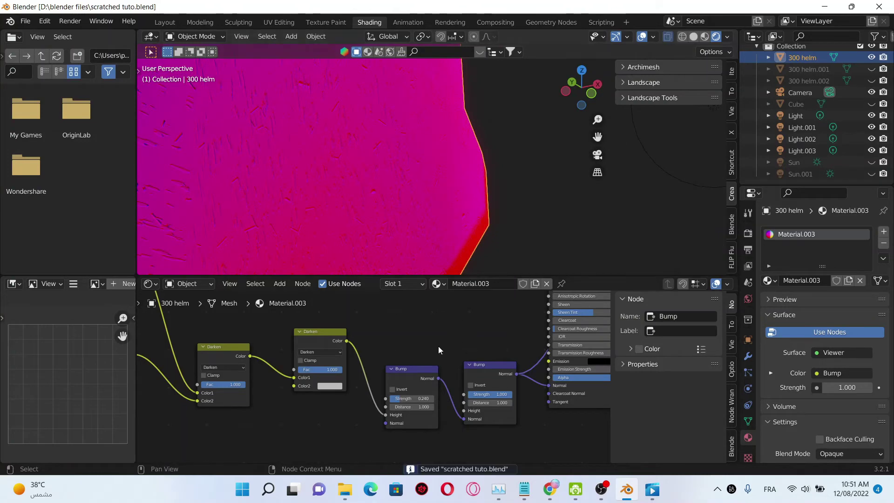
pyautogui.scroll(-2, 371, 225)
pyautogui.scroll(1, 370, 222)
pyautogui.moveTo(426, 345); pyautogui.dragTo(445, 345, button='middle')
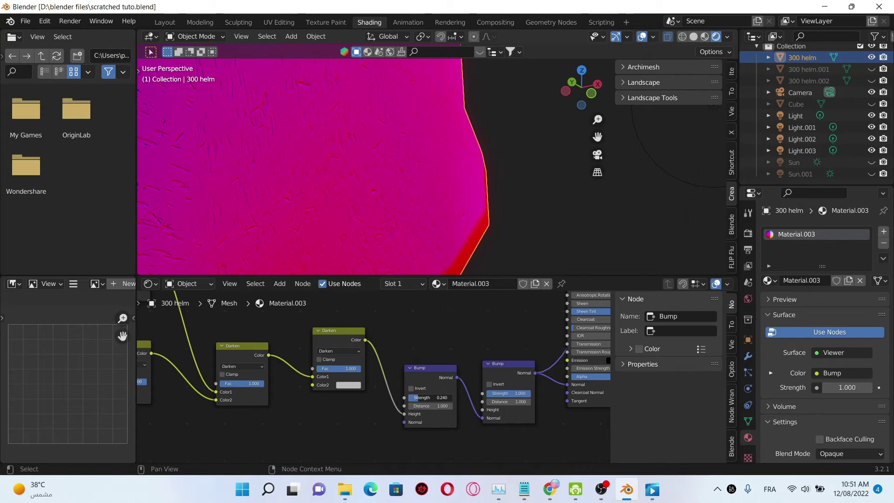
pyautogui.scroll(-2, 448, 315)
# Step: Reduce the Darken node's Fac before the first Bump to 0.167 and save
pyautogui.hotkey('ctrl', 's')
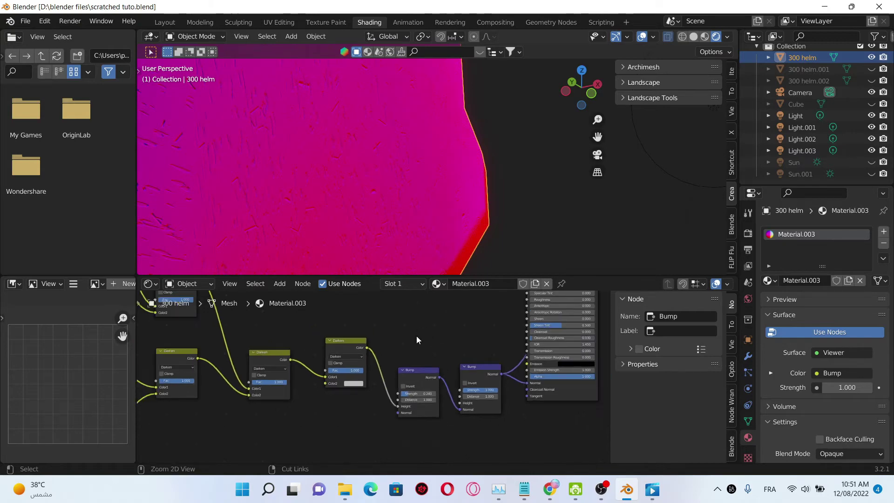
pyautogui.moveTo(416, 336); pyautogui.dragTo(479, 346, button='middle')
pyautogui.scroll(2, 461, 368)
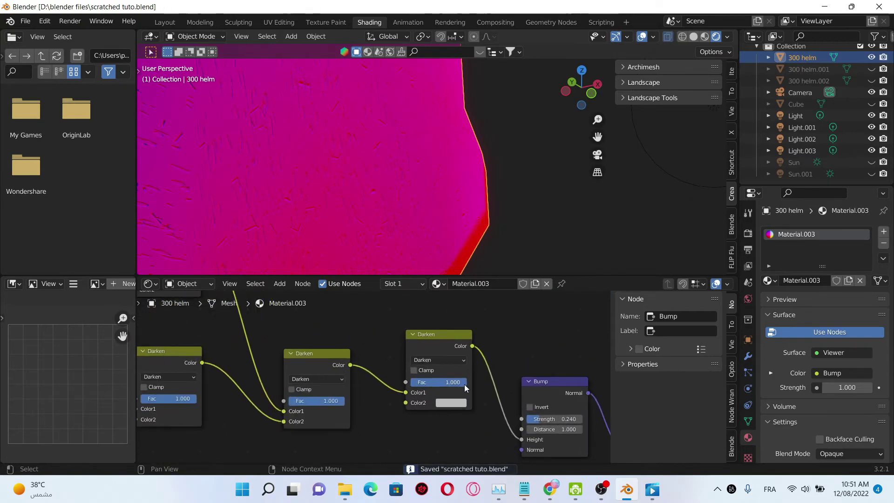
pyautogui.moveTo(464, 384); pyautogui.dragTo(420, 382)
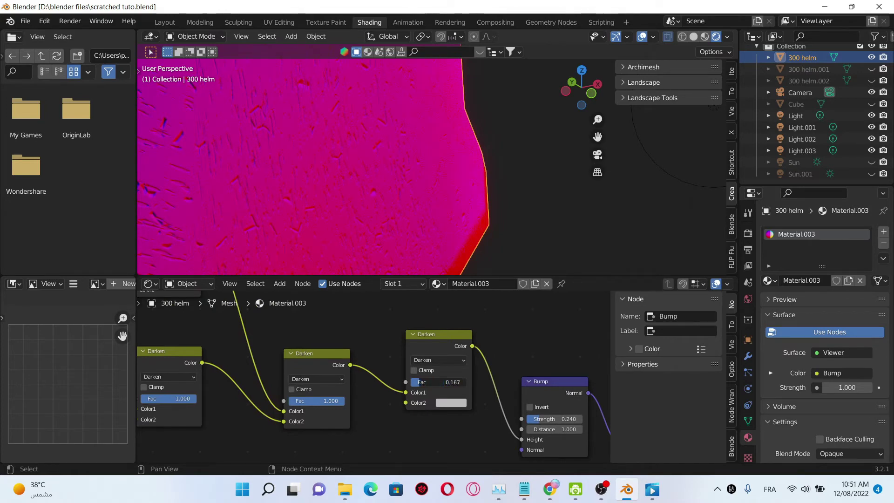
pyautogui.scroll(-3, 513, 333)
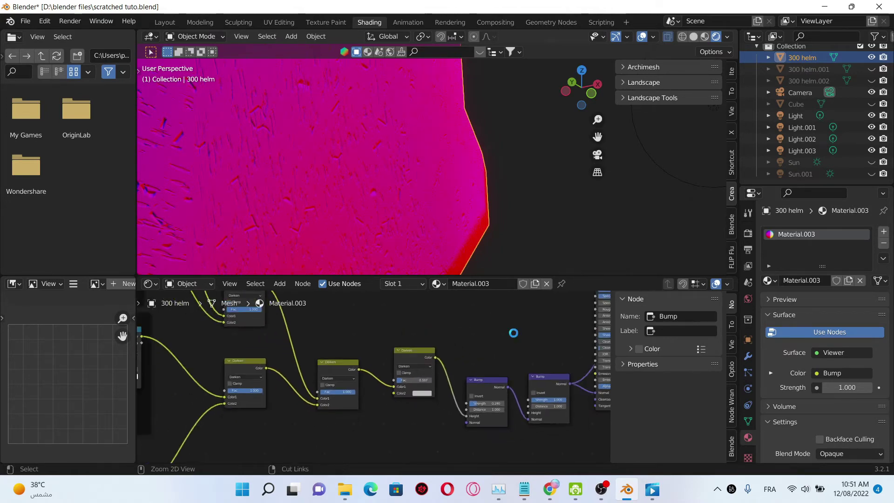
pyautogui.hotkey('ctrl', 's')
# Step: Zoom out and pan to see the whole scratch node tree
pyautogui.scroll(-4, 513, 333)
pyautogui.moveTo(457, 341); pyautogui.dragTo(437, 389, button='middle')
pyautogui.scroll(2, 442, 384)
pyautogui.scroll(-2, 426, 347)
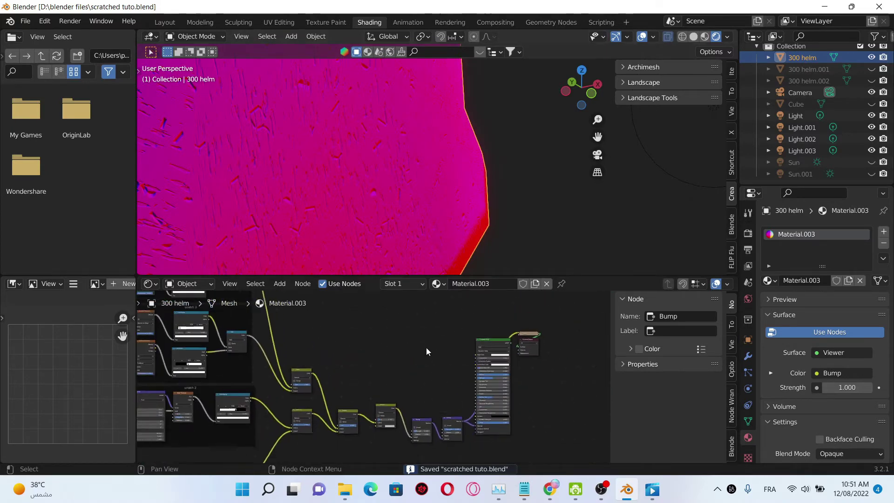
pyautogui.scroll(-2, 425, 352)
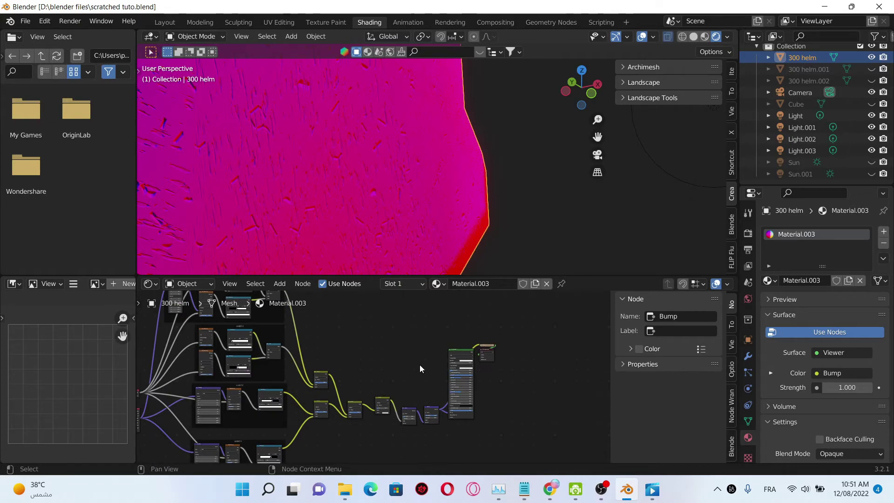
pyautogui.scroll(-2, 420, 365)
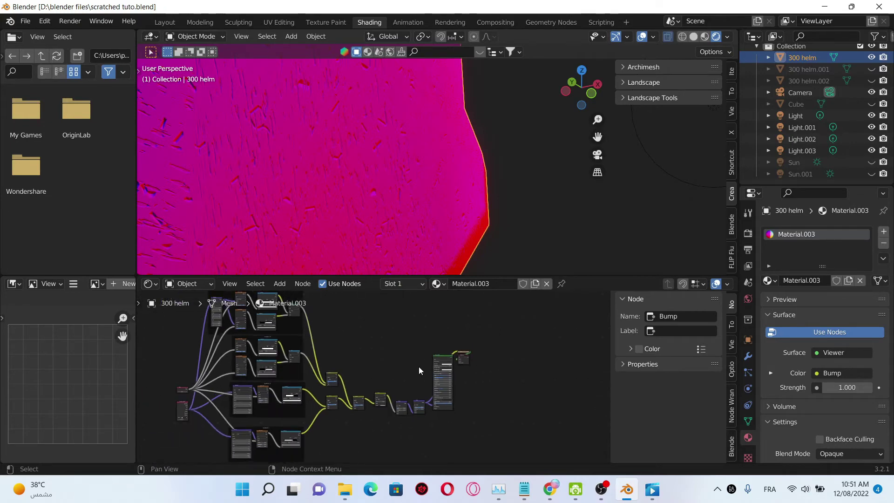
pyautogui.scroll(2, 399, 377)
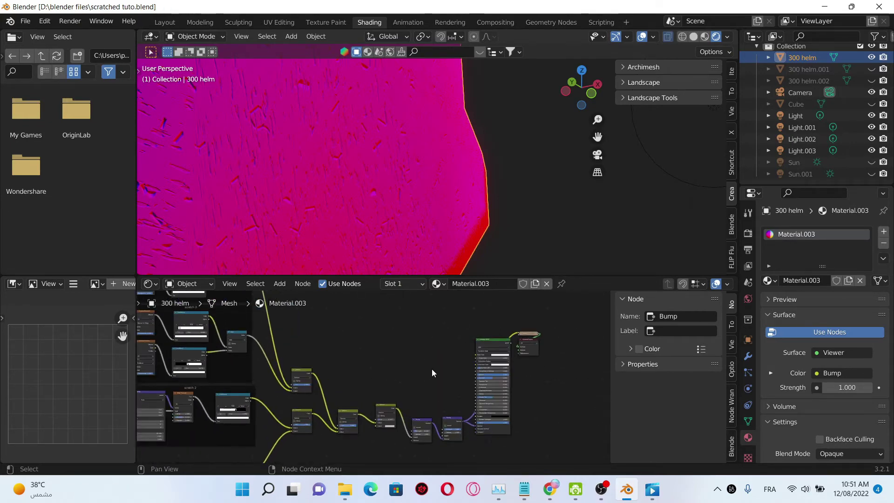
pyautogui.scroll(4, 428, 370)
# Step: Add a ColorRamp node above the Principled BSDF
pyautogui.hotkey('shift', 'a')
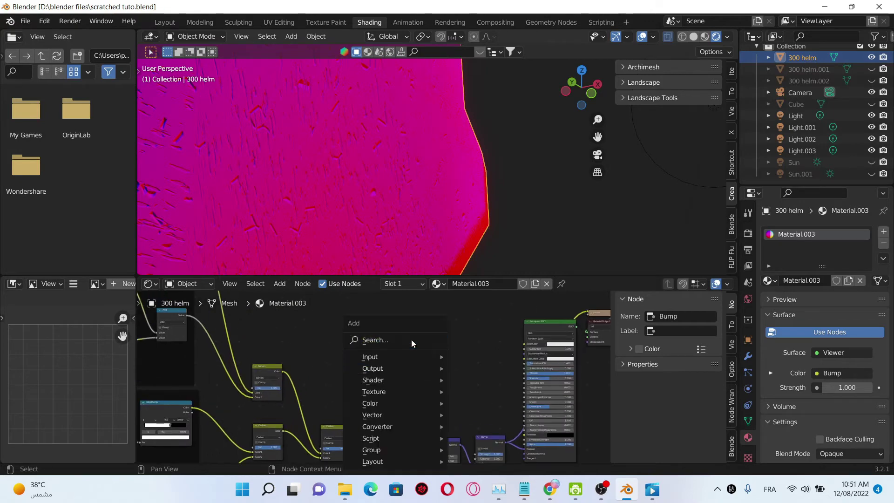
pyautogui.click(411, 340)
pyautogui.write('col')
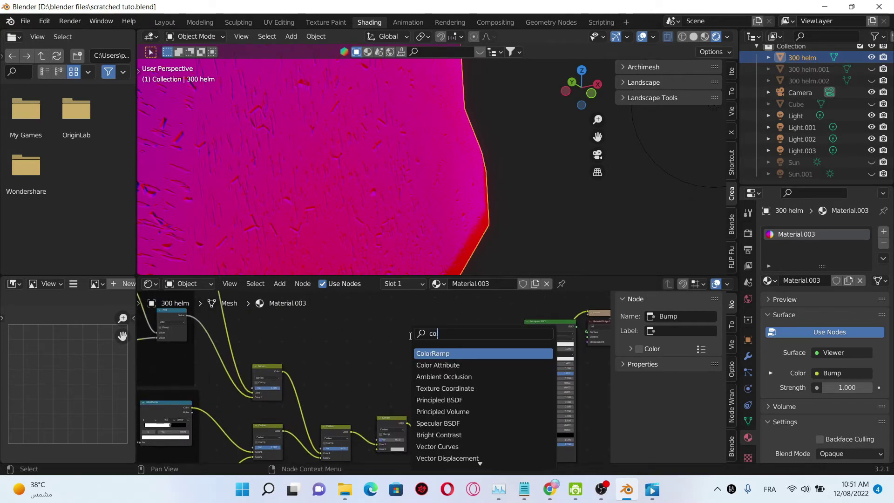
pyautogui.press('Return')
pyautogui.click(437, 337)
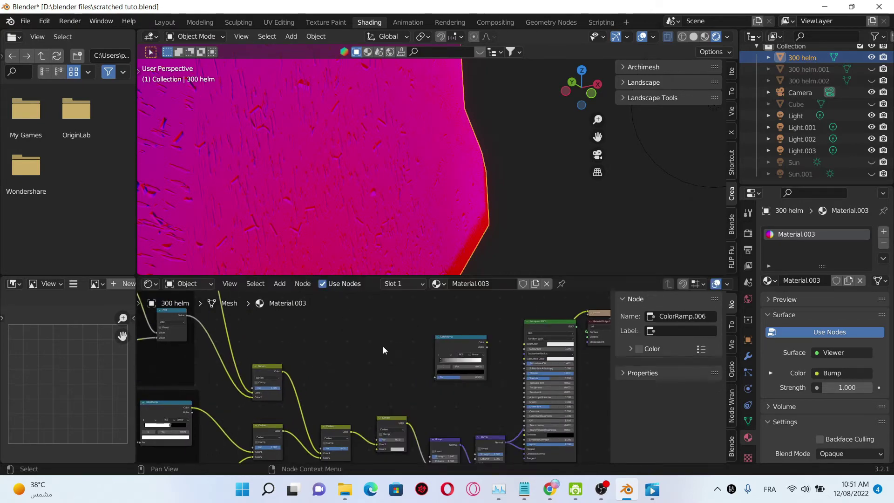
pyautogui.moveTo(383, 350); pyautogui.dragTo(434, 358, button='middle')
# Step: Add a Geometry node to the left of the ColorRamp
pyautogui.hotkey('shift', 'a')
pyautogui.click(424, 342)
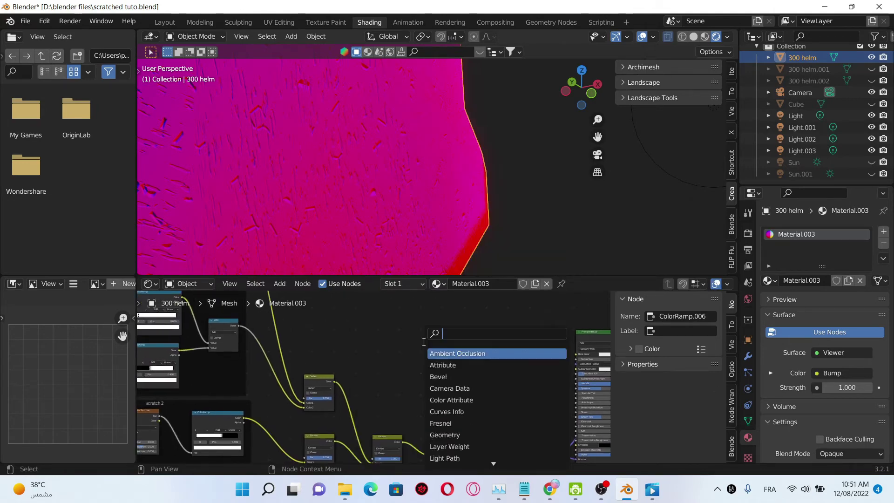
pyautogui.write('geo')
pyautogui.press('Return')
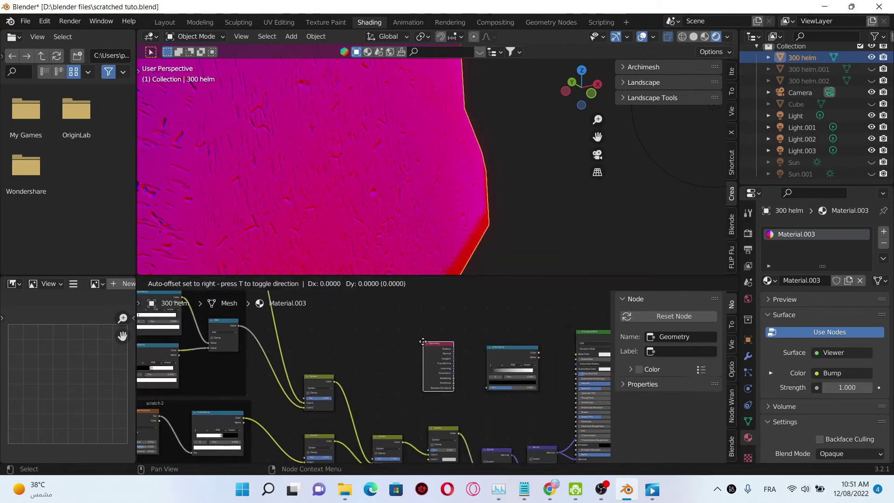
pyautogui.click(422, 342)
pyautogui.keyDown('ctrl'); pyautogui.moveTo(465, 387); pyautogui.dragTo(460, 361, button='middle'); pyautogui.keyUp('ctrl')
pyautogui.moveTo(496, 342); pyautogui.dragTo(462, 342)
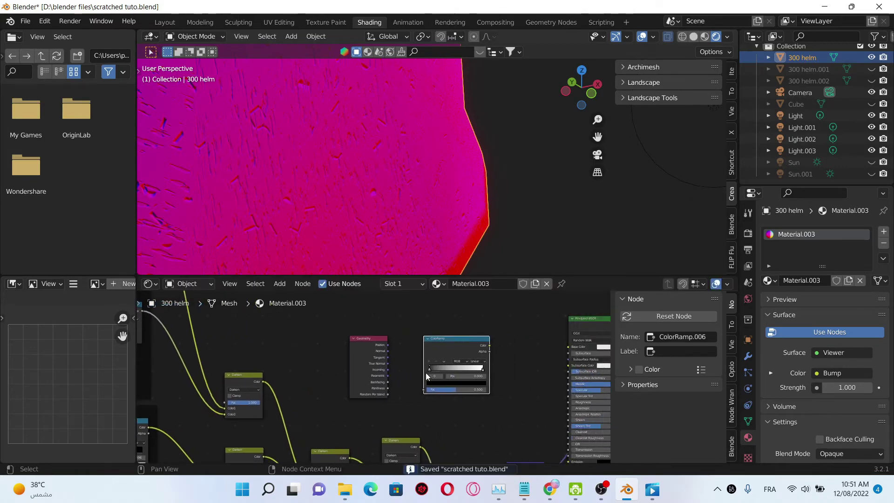
pyautogui.scroll(1, 406, 390)
pyautogui.scroll(2, 405, 390)
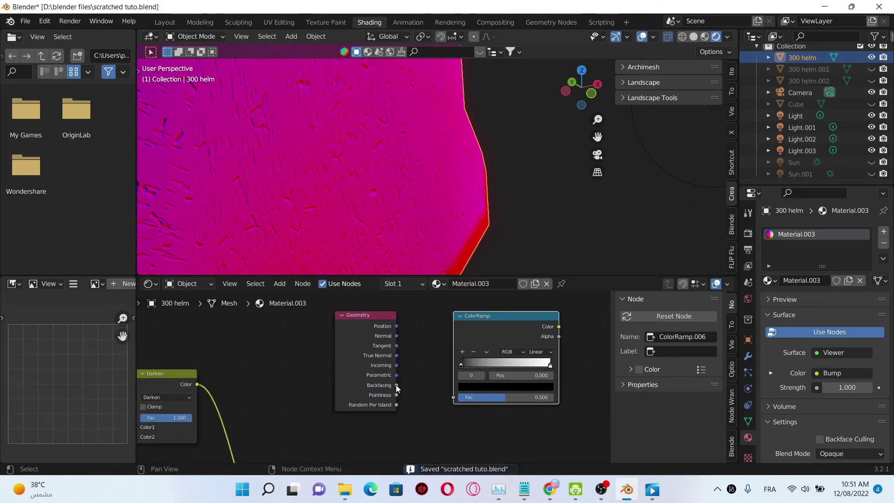
# Step: Link Pointiness to ColorRamp Fac and Color to Base Color, save, and preview the BSDF
pyautogui.moveTo(397, 395); pyautogui.dragTo(453, 397)
pyautogui.scroll(-1, 498, 412)
pyautogui.scroll(-1, 499, 412)
pyautogui.keyDown('ctrl'); pyautogui.hscroll(3, 457, 368); pyautogui.keyUp('ctrl')
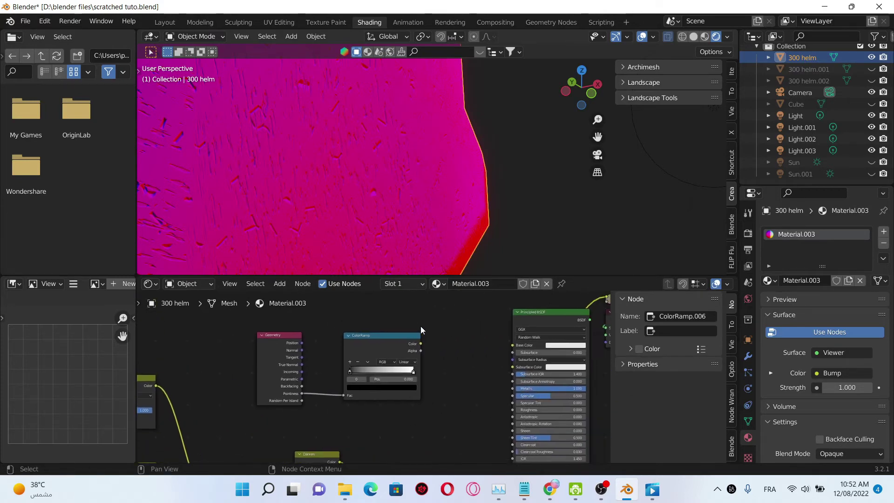
pyautogui.moveTo(420, 346); pyautogui.dragTo(514, 345)
pyautogui.scroll(-2, 491, 392)
pyautogui.hotkey('ctrl', 's')
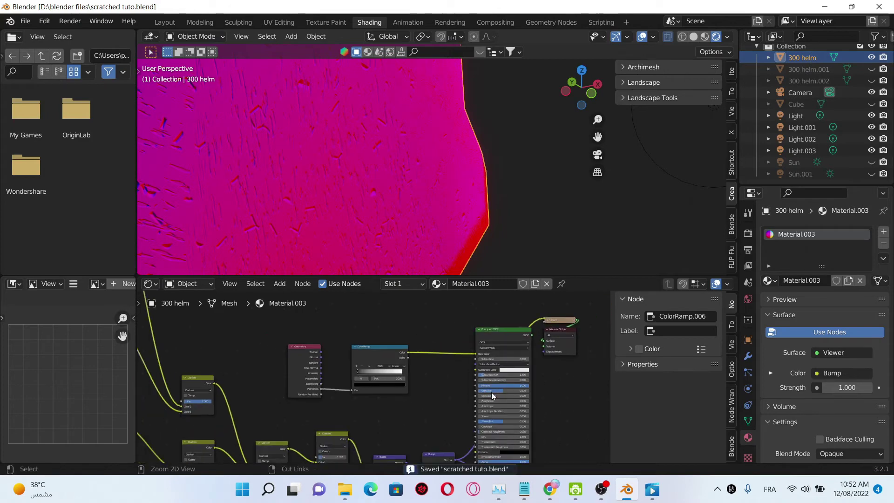
pyautogui.keyDown('ctrl'); pyautogui.keyDown('shift'); pyautogui.click(505, 334); pyautogui.keyUp('shift'); pyautogui.keyUp('ctrl')
pyautogui.scroll(2, 384, 423)
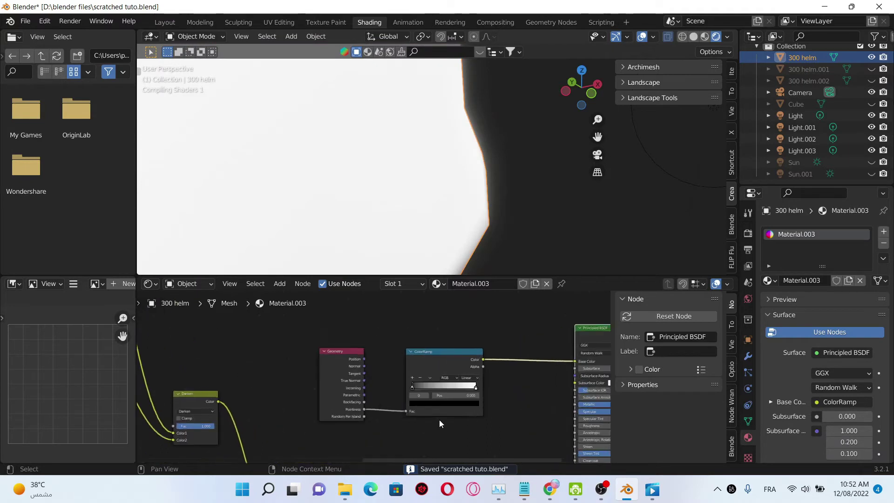
# Step: Move the ColorRamp's black stop to 0.360 and colour it orange, then save
pyautogui.scroll(1, 439, 420)
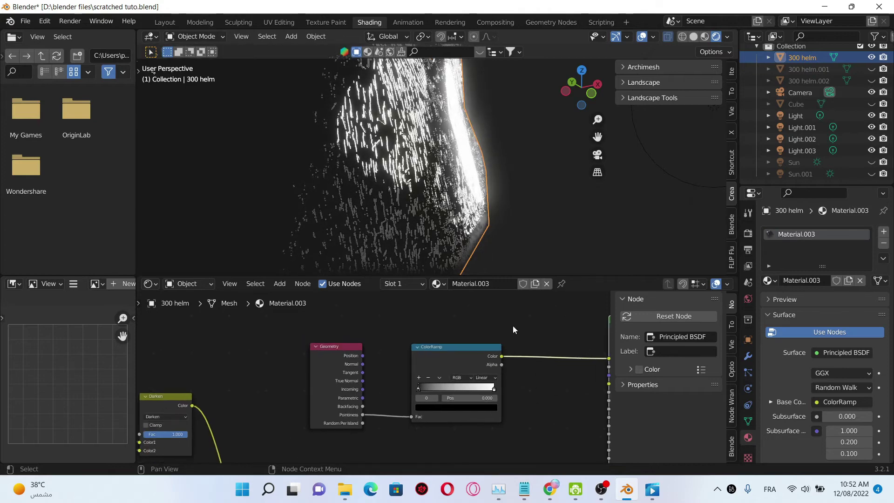
pyautogui.scroll(-5, 468, 183)
pyautogui.hotkey('ctrl', 's')
pyautogui.scroll(1, 468, 348)
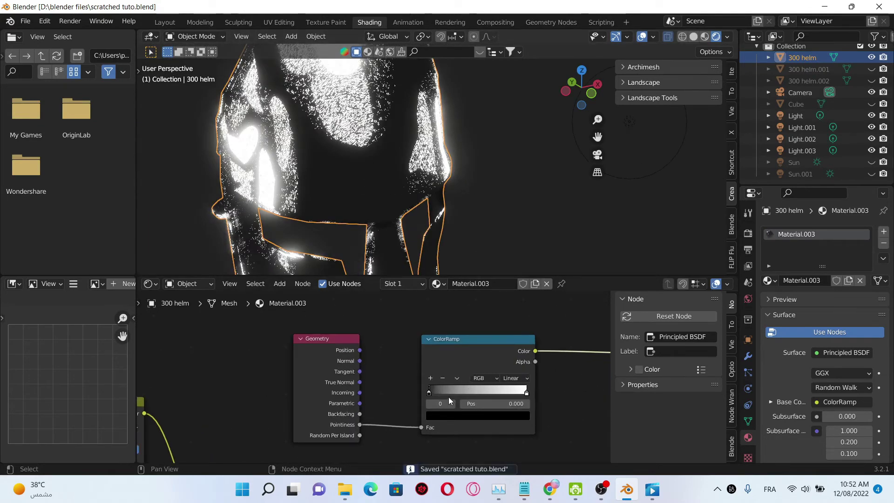
pyautogui.moveTo(429, 393); pyautogui.dragTo(463, 394)
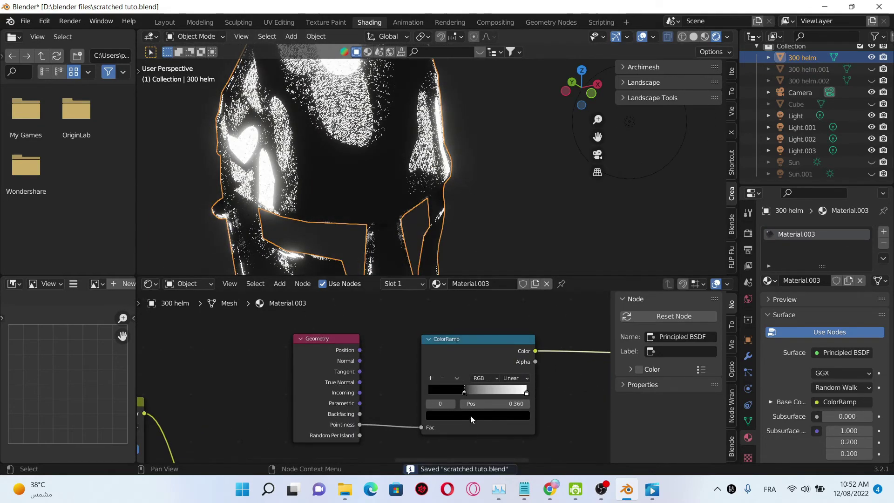
pyautogui.click(470, 415)
pyautogui.moveTo(508, 307); pyautogui.dragTo(507, 280)
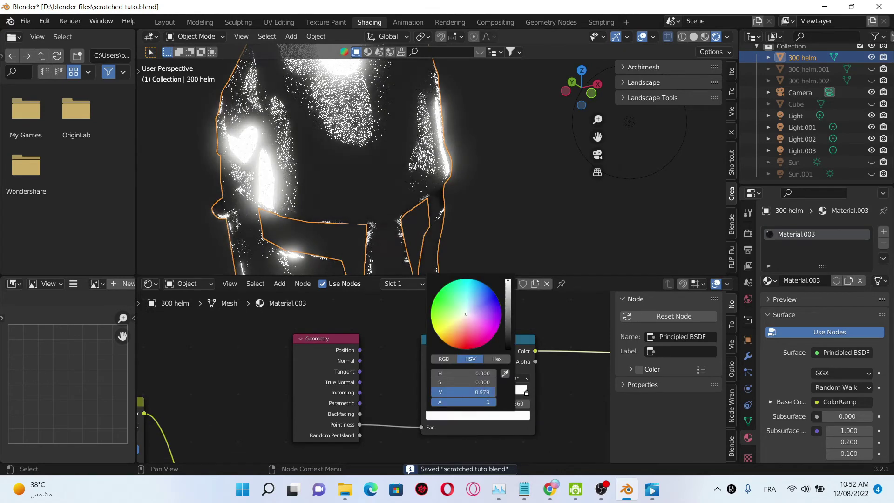
pyautogui.moveTo(467, 333); pyautogui.dragTo(442, 339)
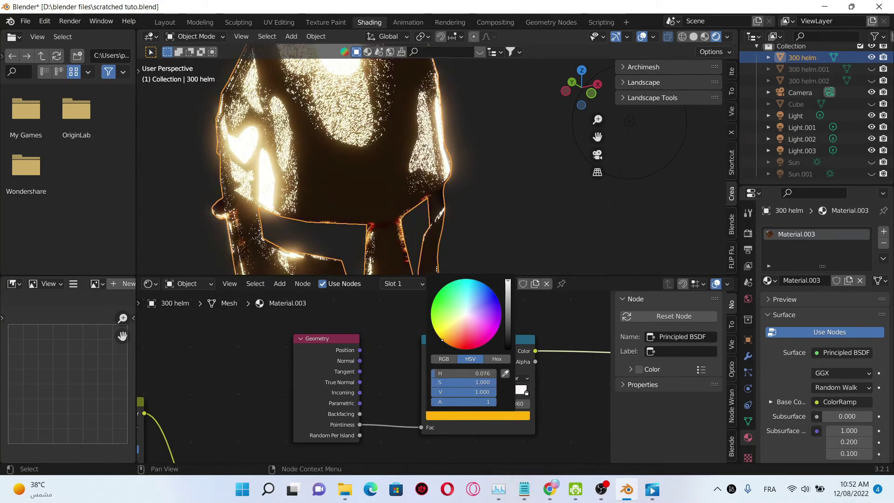
pyautogui.hotkey('ctrl', 's')
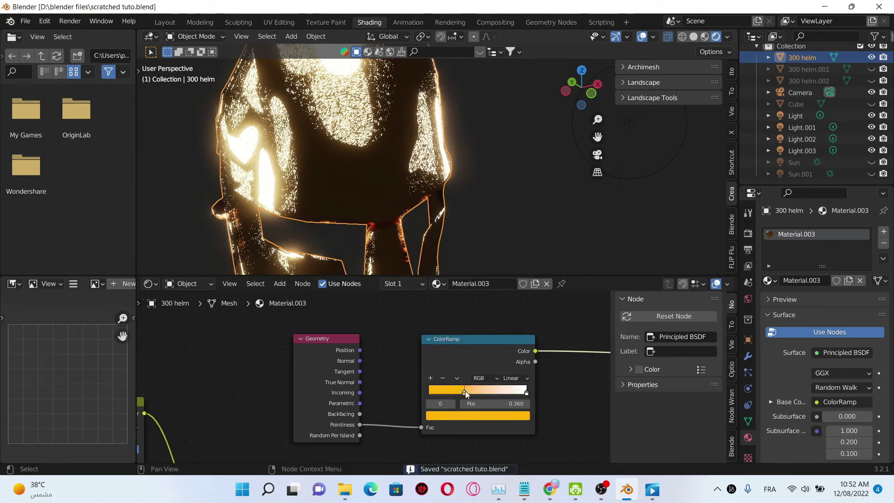
# Step: Slide the white stop to 0.571 tinted pale orange, darken the orange stop, and save
pyautogui.moveTo(465, 390); pyautogui.dragTo(483, 394)
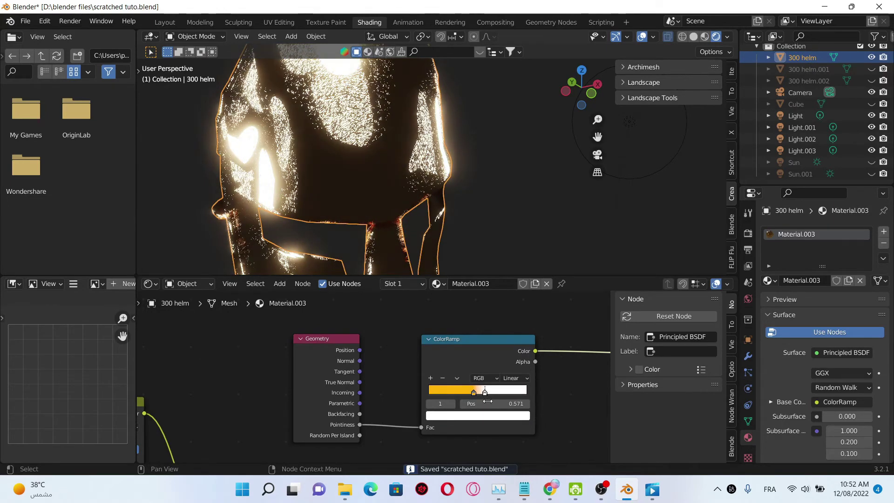
pyautogui.click(493, 415)
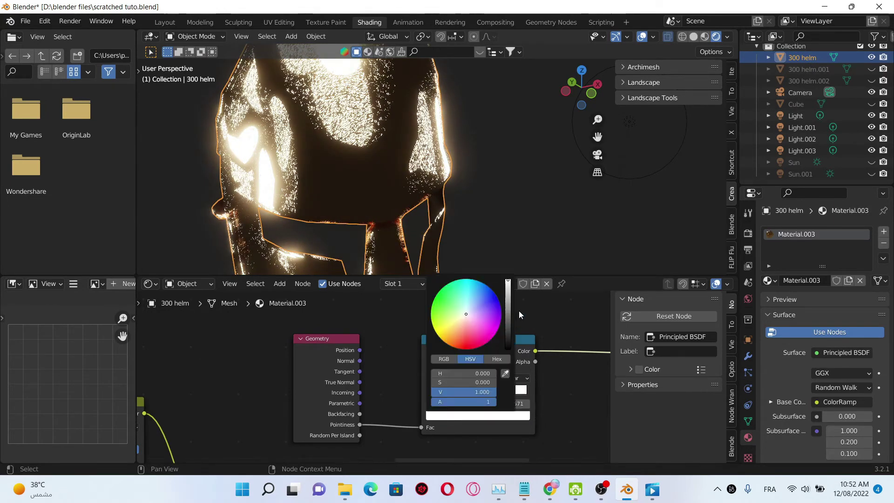
pyautogui.click(457, 323)
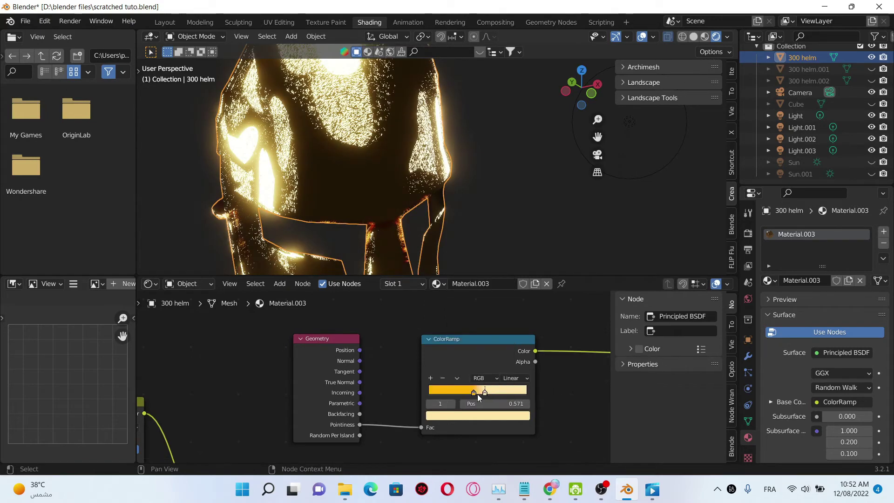
pyautogui.click(473, 393)
pyautogui.click(487, 416)
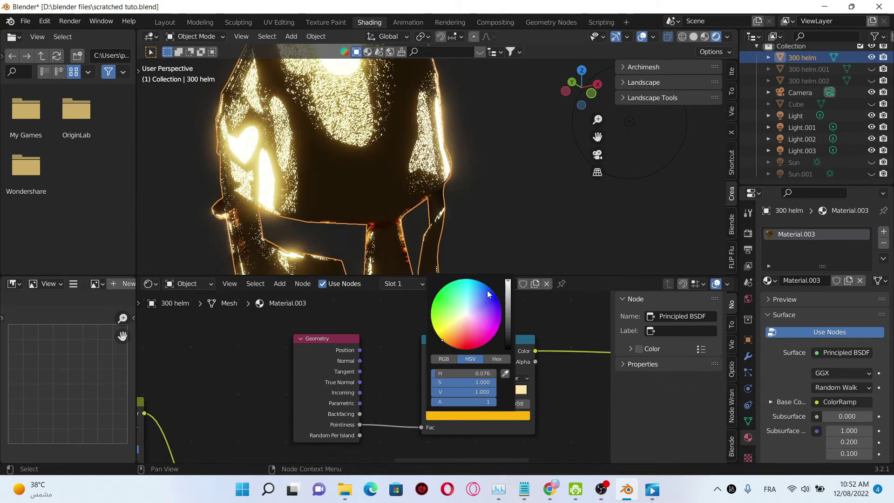
pyautogui.moveTo(509, 303)
pyautogui.mouseDown()
pyautogui.moveTo(508, 322)
pyautogui.moveTo(508, 310)
pyautogui.mouseUp()
pyautogui.hotkey('ctrl', 's')
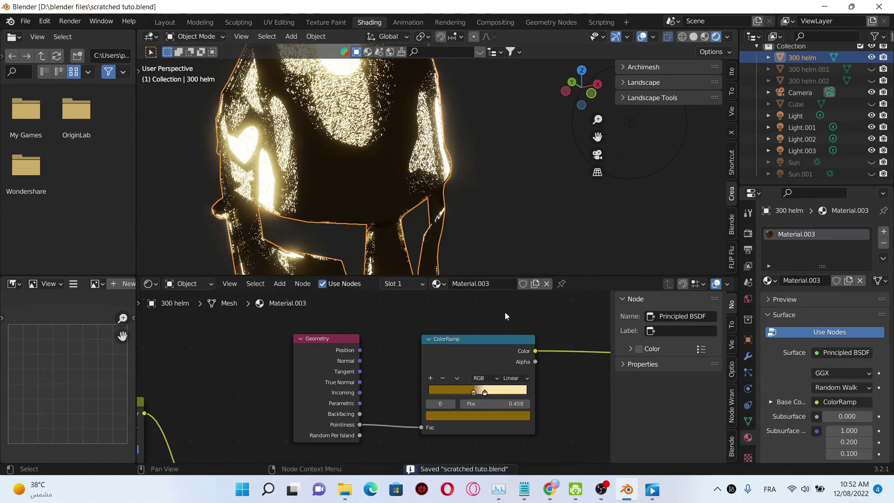
pyautogui.scroll(-2, 505, 312)
pyautogui.moveTo(451, 159); pyautogui.dragTo(427, 119, button='middle')
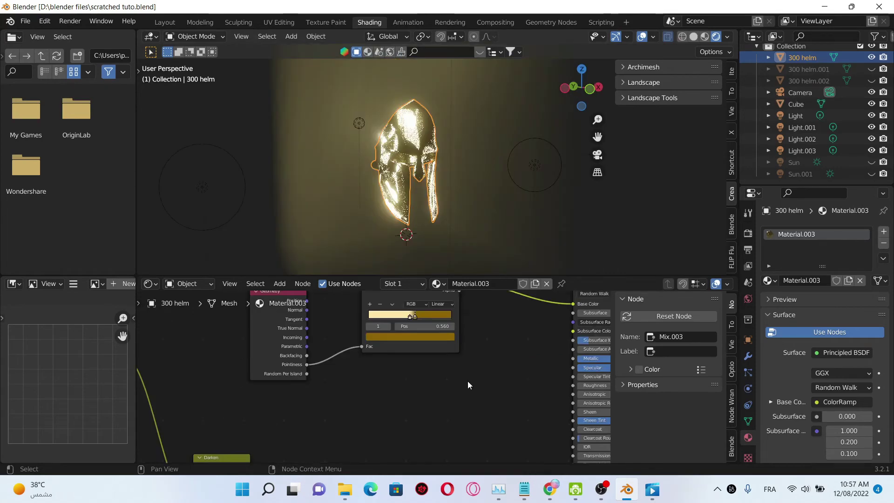
# Step: Add a second ColorRamp node below the first one
pyautogui.scroll(-2, 467, 381)
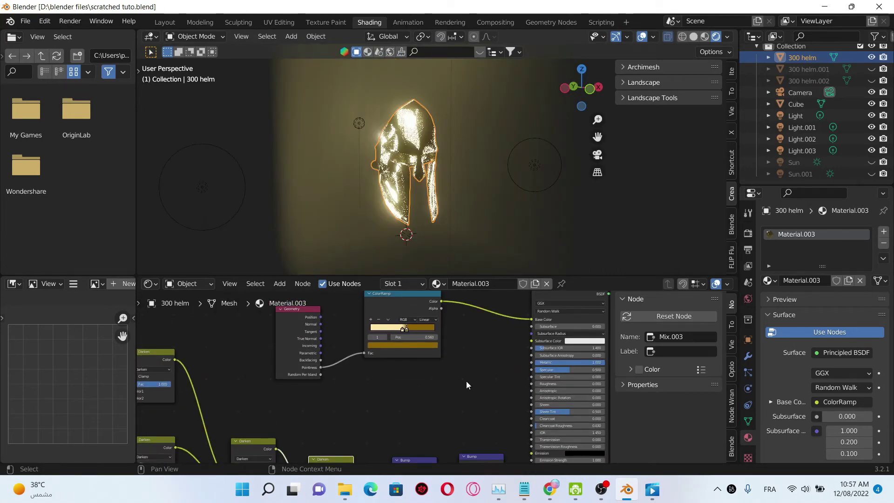
pyautogui.click(419, 390)
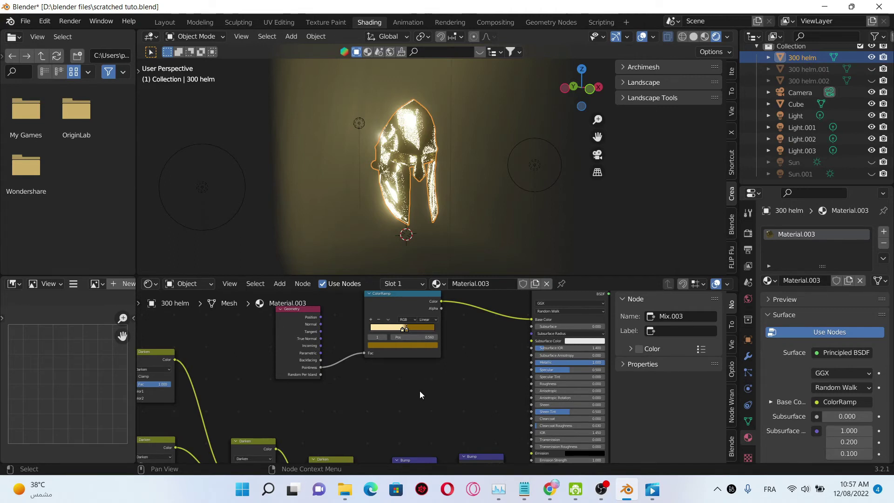
pyautogui.hotkey('shift', 'a')
pyautogui.click(425, 344)
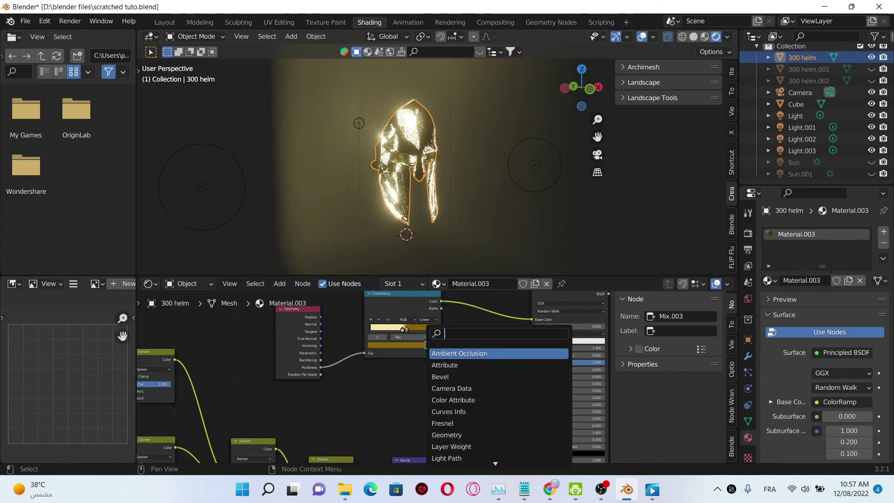
pyautogui.write('col')
pyautogui.press('Return')
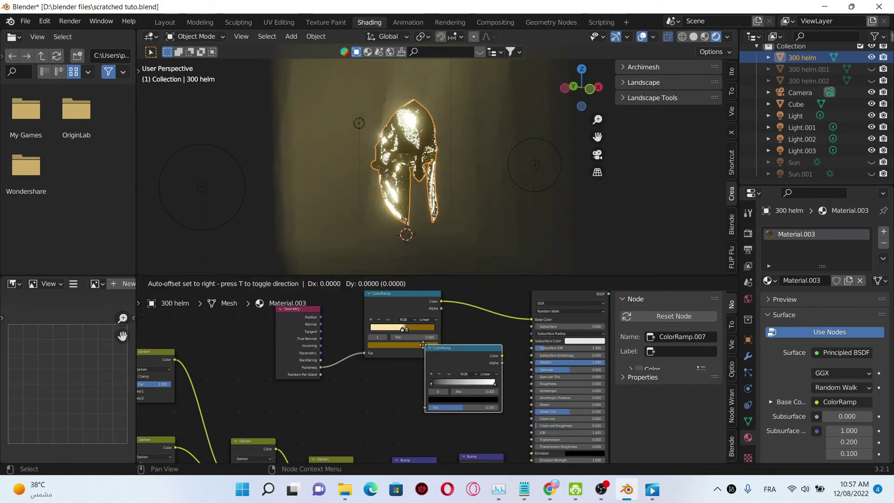
pyautogui.click(368, 371)
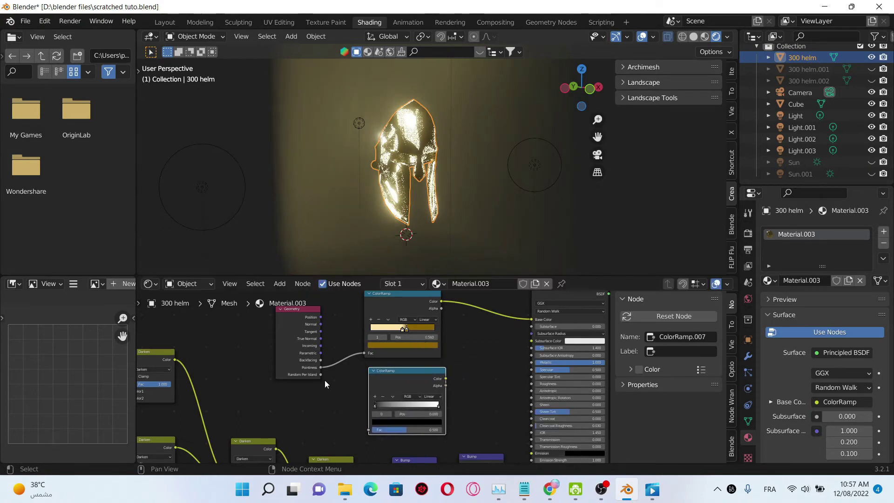
# Step: Connect Pointiness to the new ramp's Fac and its Color to Roughness, then save
pyautogui.moveTo(322, 367); pyautogui.dragTo(369, 429)
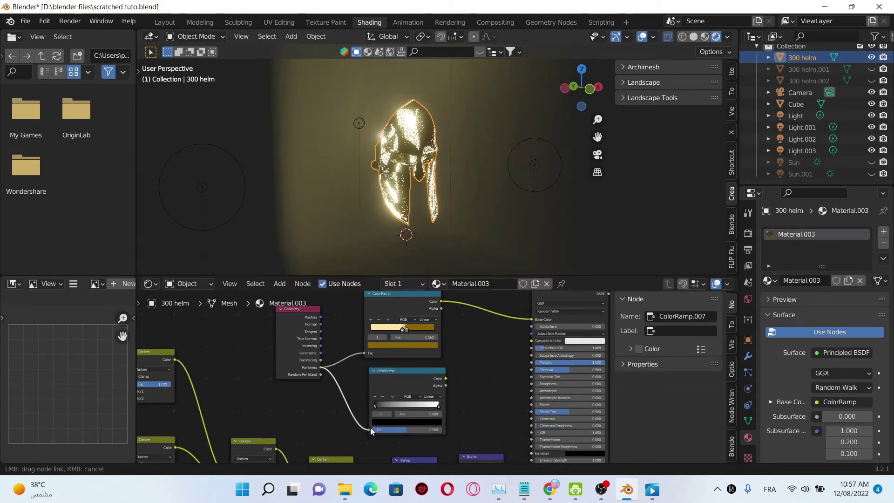
pyautogui.moveTo(446, 376); pyautogui.dragTo(537, 384)
pyautogui.moveTo(535, 384); pyautogui.dragTo(533, 384)
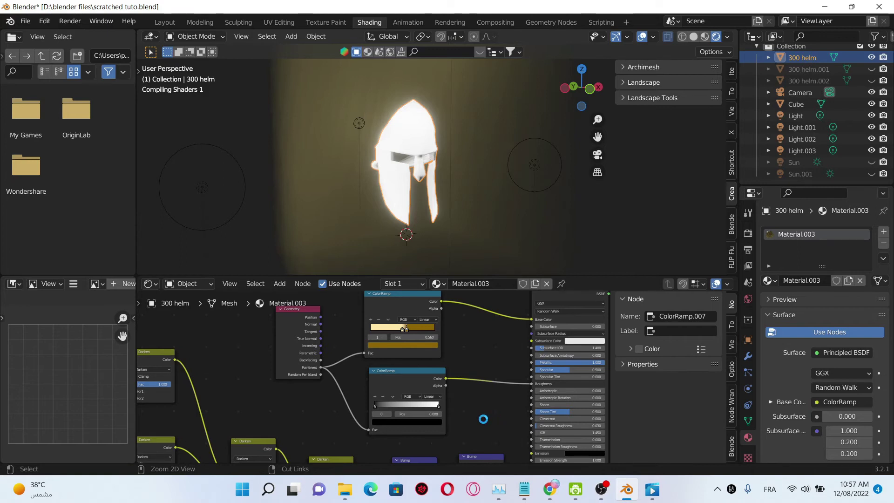
pyautogui.hotkey('ctrl', 's')
# Step: Move ColorRamp.007's stop to position 0.462, check the helmet front, and save
pyautogui.scroll(1, 483, 419)
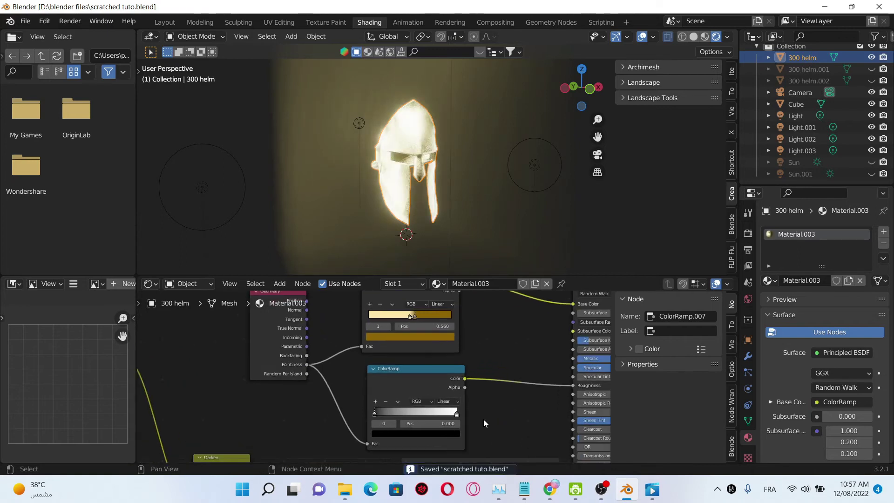
pyautogui.scroll(1, 477, 178)
pyautogui.scroll(5, 477, 178)
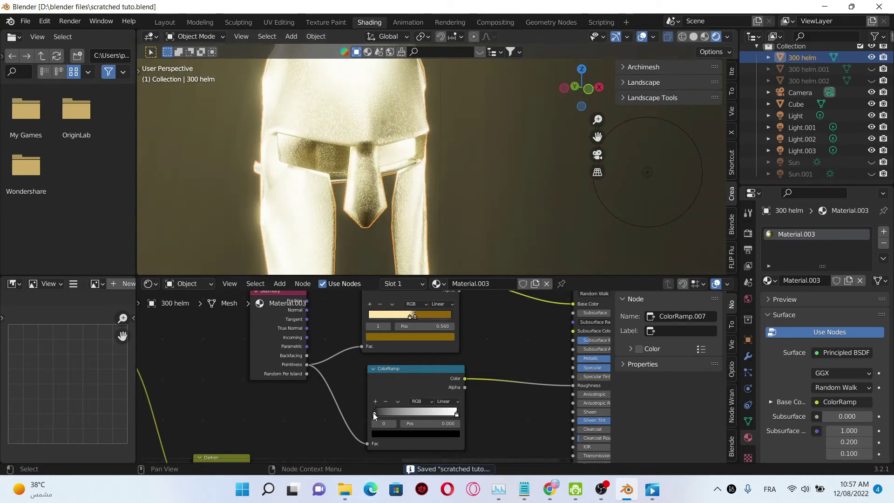
pyautogui.moveTo(374, 414); pyautogui.dragTo(414, 413)
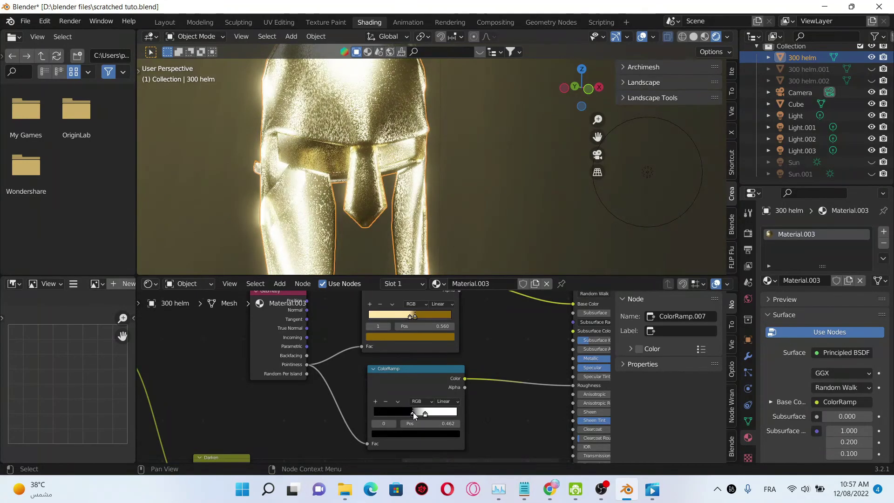
pyautogui.scroll(-4, 430, 197)
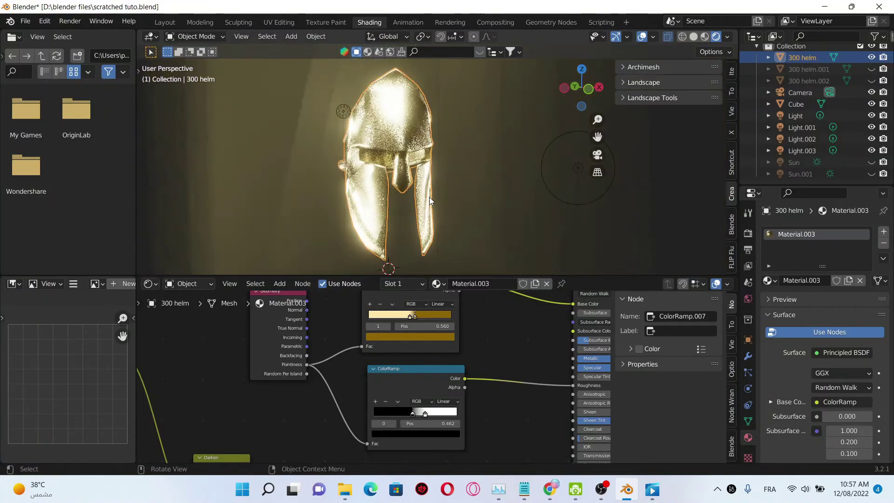
pyautogui.moveTo(453, 187); pyautogui.dragTo(409, 200, button='middle')
pyautogui.hotkey('ctrl', 's')
pyautogui.scroll(5, 373, 175)
pyautogui.scroll(2, 378, 177)
pyautogui.scroll(-5, 363, 202)
# Step: Add a Noise Texture node to the material tree
pyautogui.hotkey('ctrl', 's')
pyautogui.scroll(-5, 414, 368)
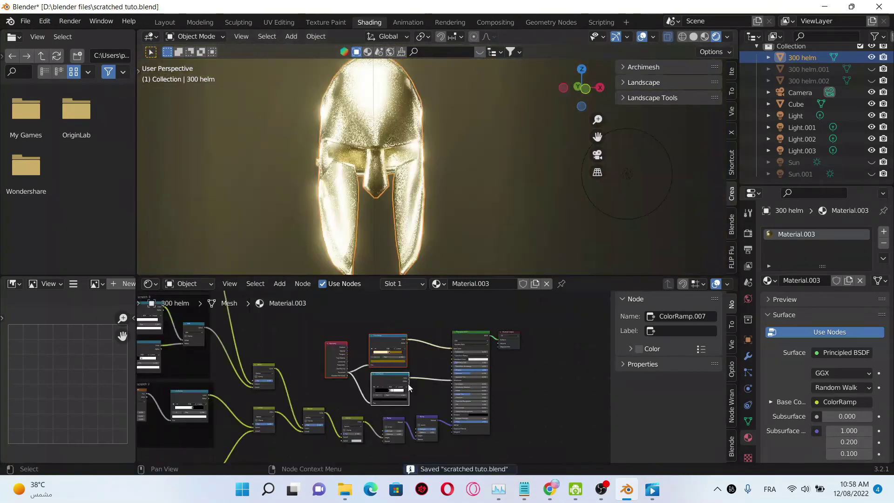
pyautogui.moveTo(414, 371); pyautogui.dragTo(429, 367)
pyautogui.scroll(3, 325, 396)
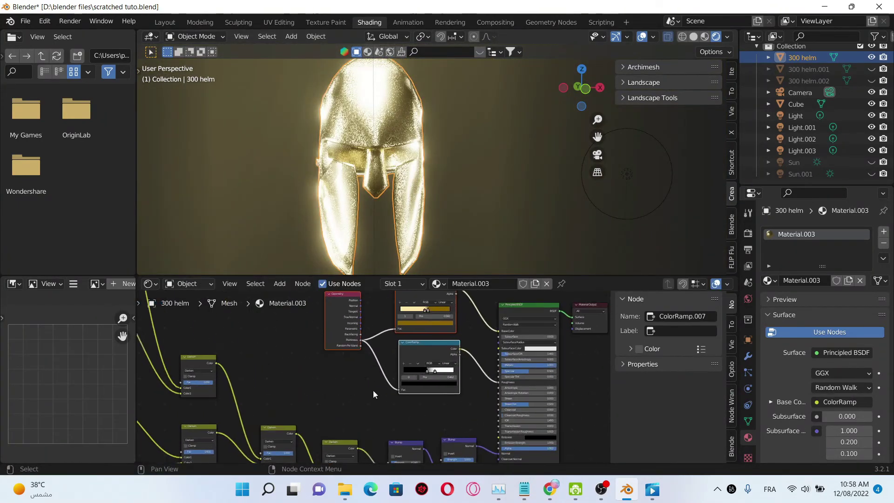
pyautogui.hotkey('ctrl', 's')
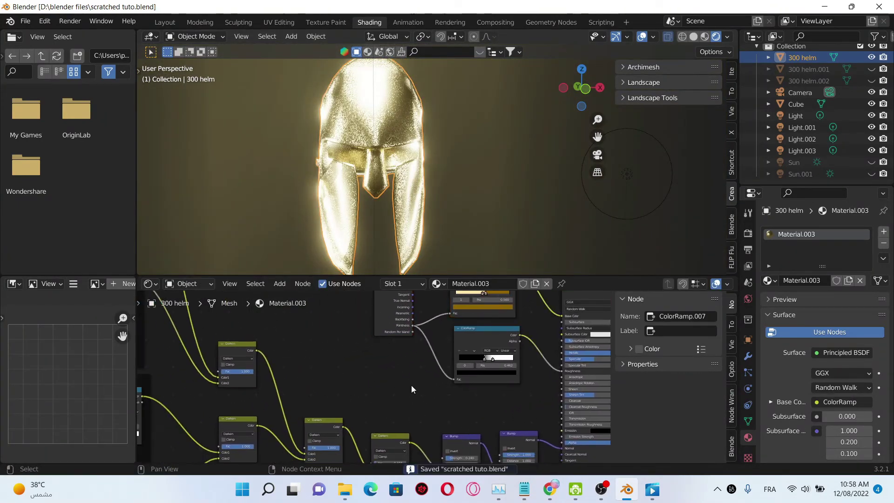
pyautogui.hotkey('shift', 'a')
pyautogui.moveTo(409, 385)
pyautogui.click(398, 339)
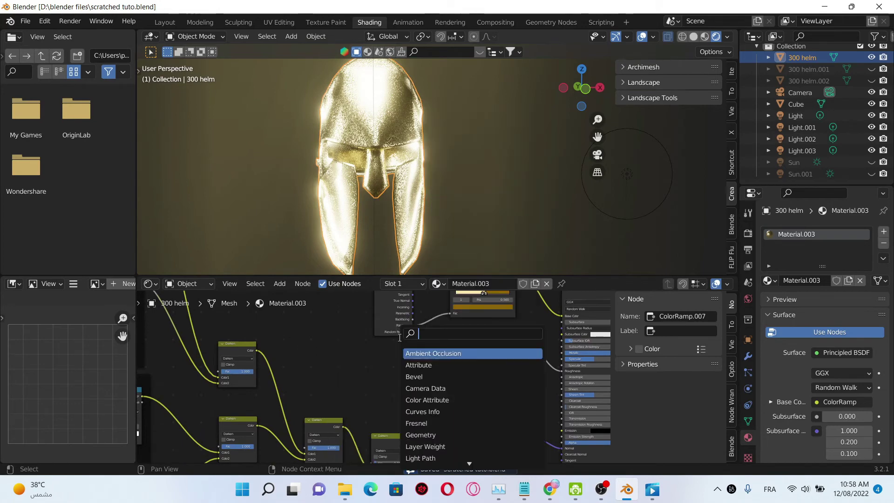
pyautogui.write('no')
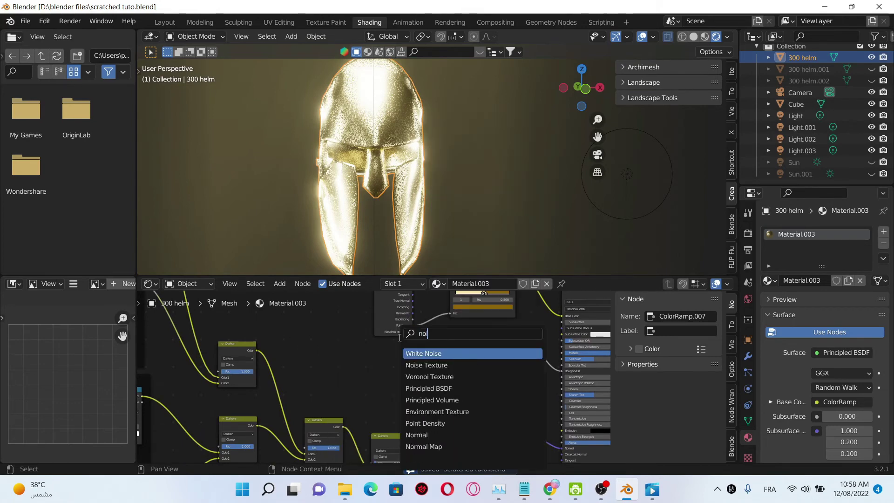
pyautogui.press('Down')
pyautogui.press('Return')
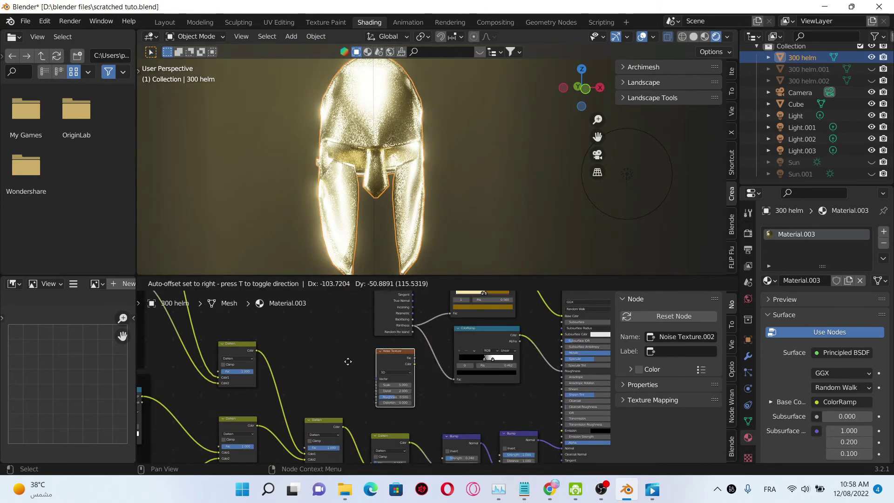
pyautogui.click(318, 350)
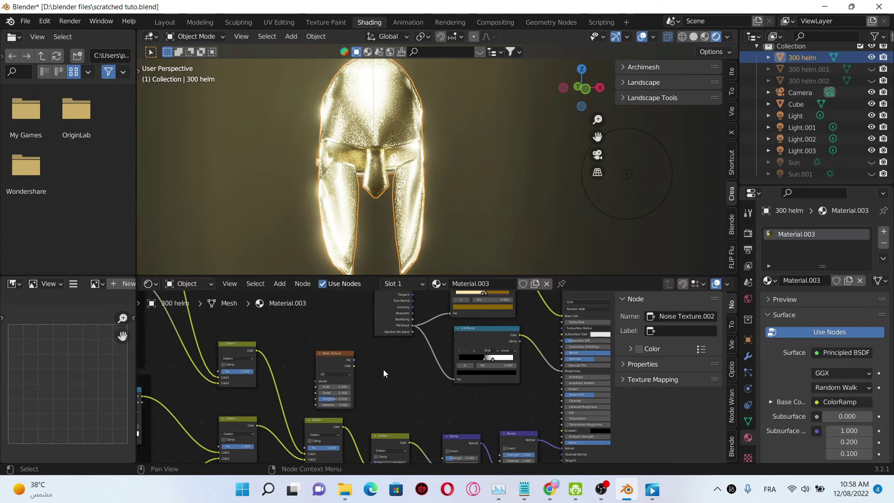
# Step: Add a Musgrave Texture node beside the Noise Texture and save
pyautogui.hotkey('shift', 'a')
pyautogui.click(366, 343)
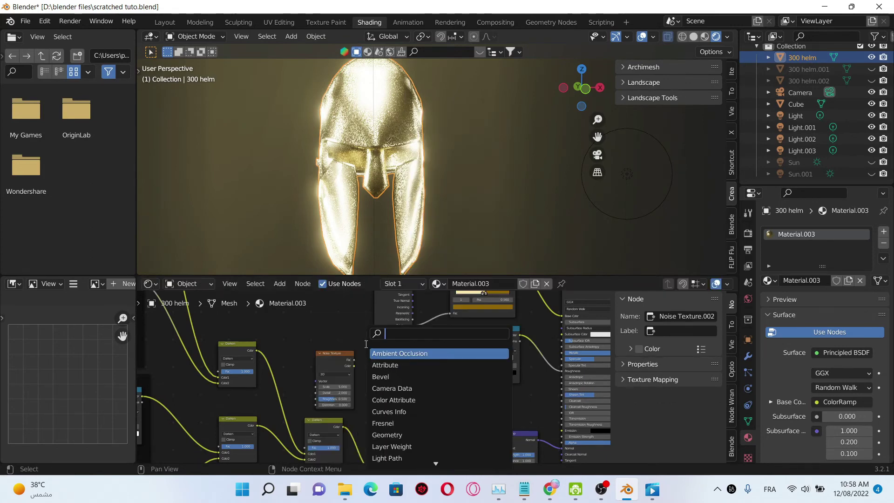
pyautogui.write('musg')
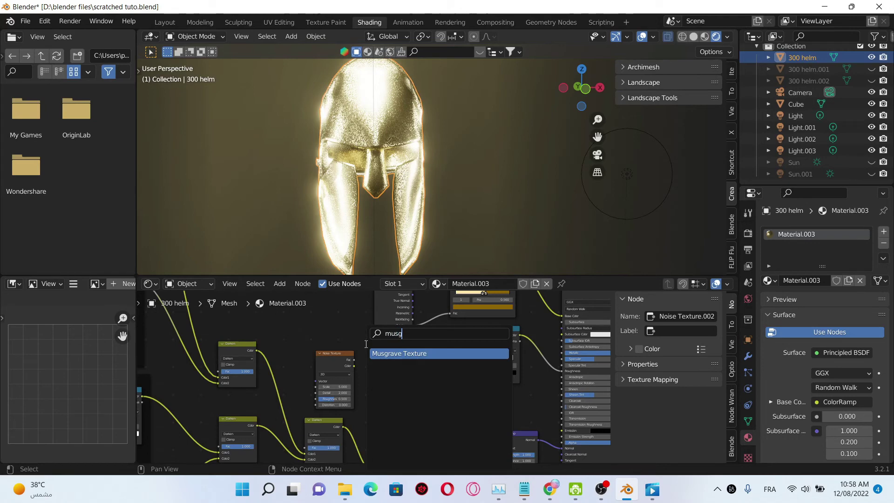
pyautogui.press('Return')
pyautogui.click(378, 348)
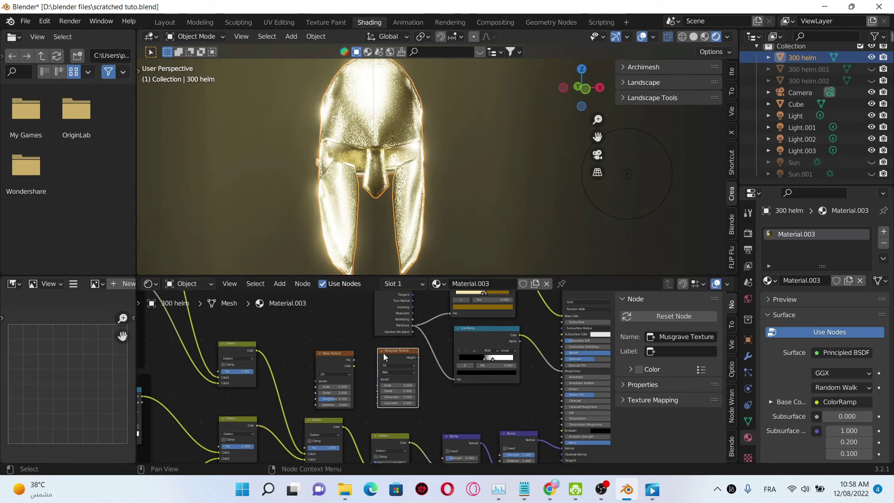
pyautogui.hotkey('ctrl', 's')
# Step: Insert a MixRGB node into the roughness link and connect Musgrave Height to Color2
pyautogui.click(447, 407)
pyautogui.hotkey('shift', 'a')
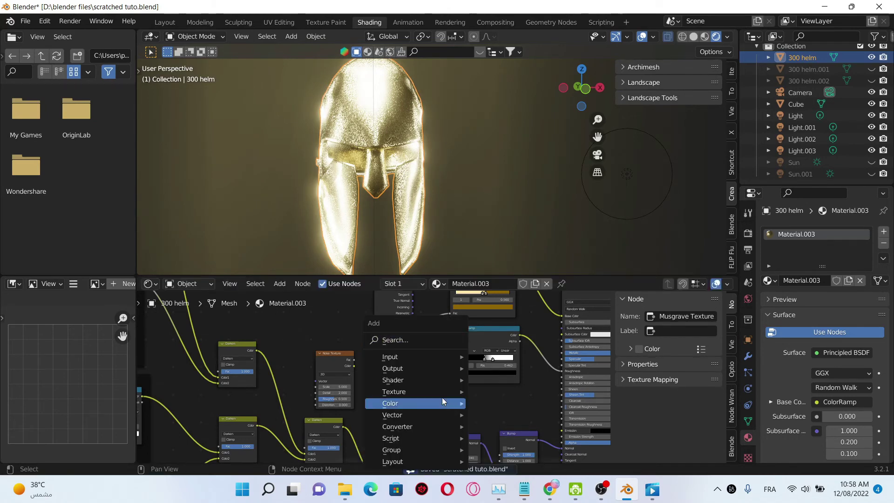
pyautogui.click(424, 339)
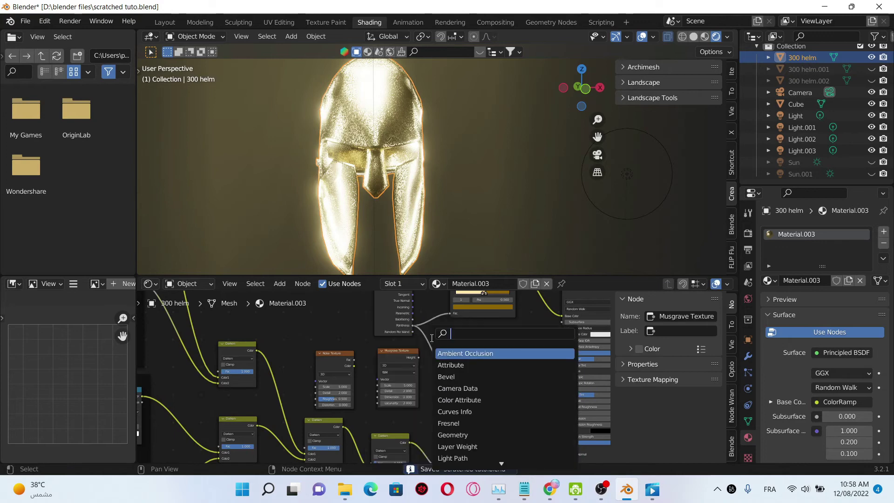
pyautogui.write('mix')
pyautogui.press('Return')
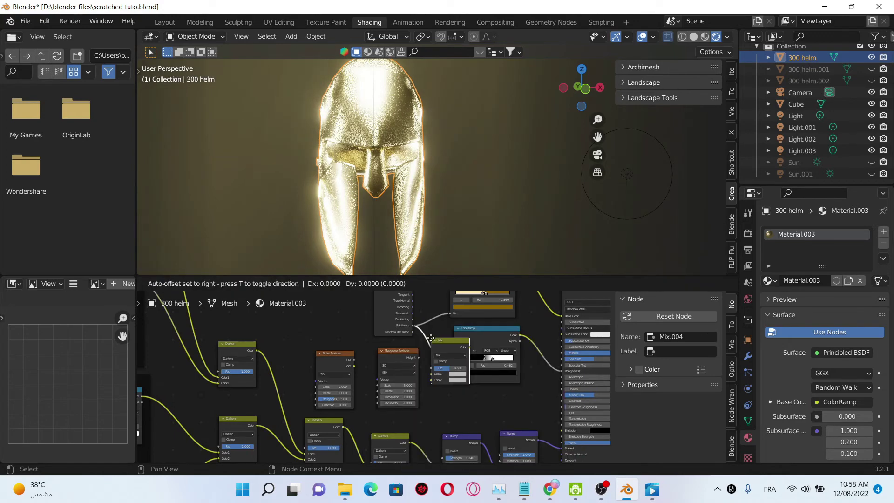
pyautogui.click(535, 335)
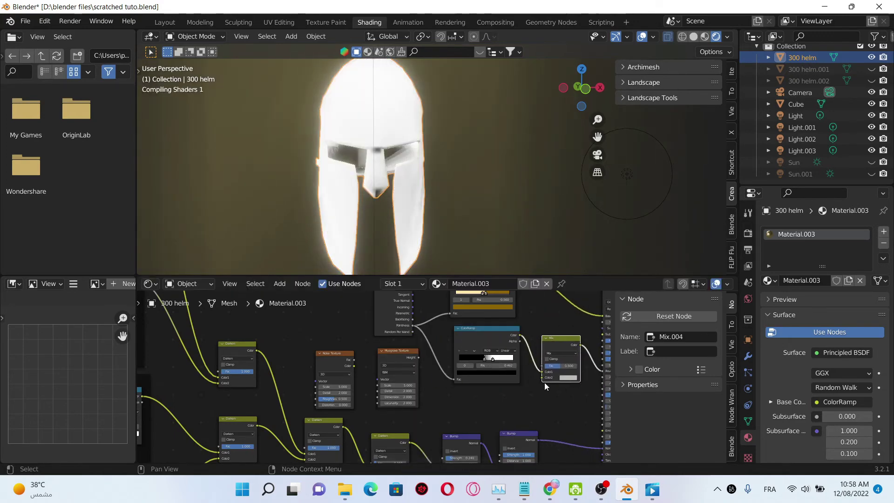
pyautogui.moveTo(541, 377); pyautogui.dragTo(418, 359)
pyautogui.moveTo(441, 389); pyautogui.dragTo(480, 399, button='middle')
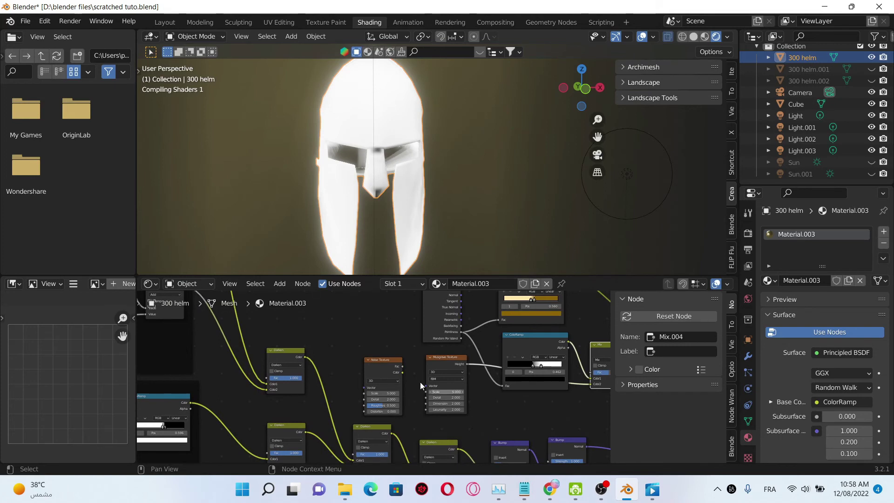
pyautogui.scroll(2, 420, 382)
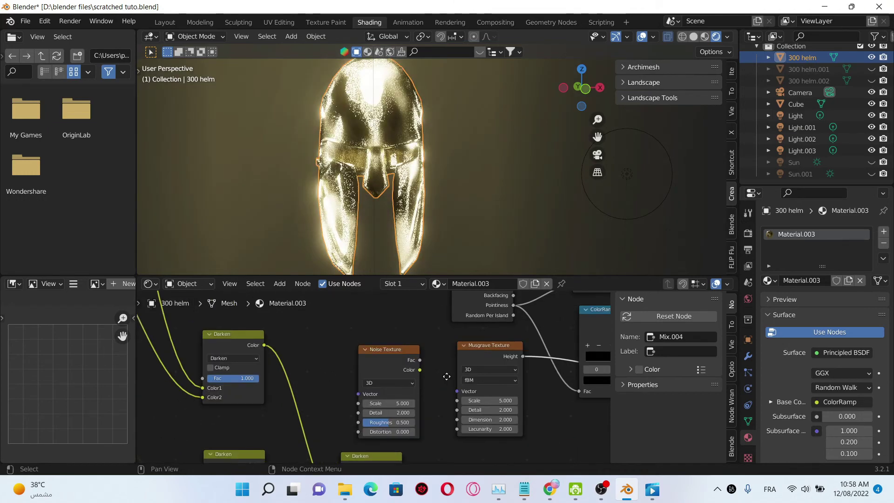
# Step: Save, then connect the Noise Texture output to the Musgrave Texture's Vector input
pyautogui.hotkey('ctrl', 's')
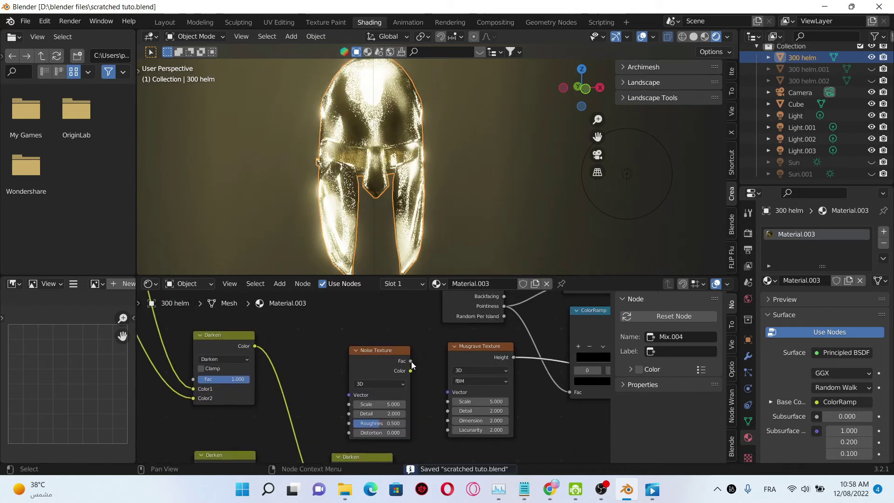
pyautogui.moveTo(412, 361); pyautogui.dragTo(448, 392)
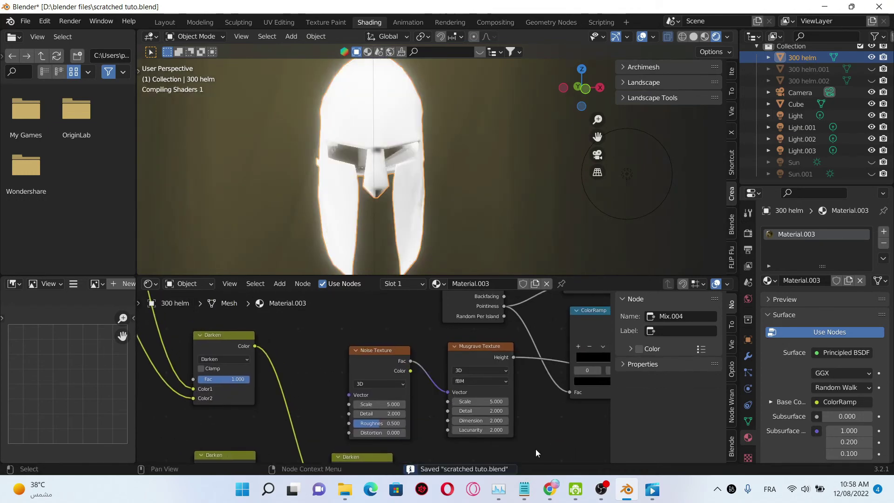
pyautogui.scroll(-1, 540, 433)
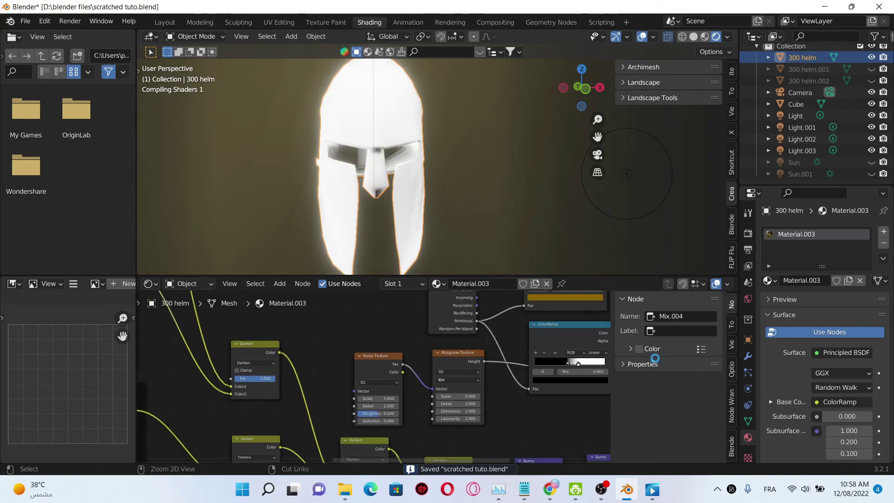
# Step: Save again and zoom the Shader Editor in on the Noise and Musgrave nodes
pyautogui.hotkey('ctrl', 's')
pyautogui.scroll(-1, 562, 421)
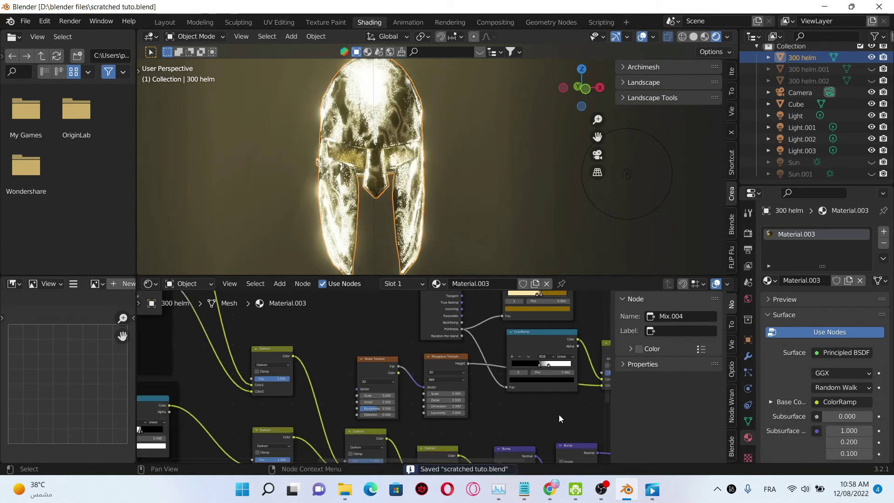
pyautogui.keyDown('ctrl'); pyautogui.hscroll(-3, 552, 404); pyautogui.keyUp('ctrl')
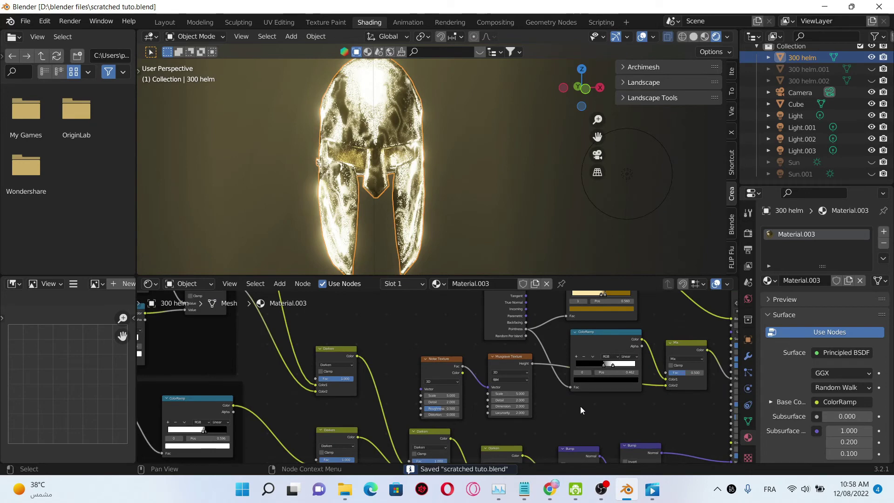
pyautogui.keyDown('ctrl'); pyautogui.hscroll(2, 580, 406); pyautogui.keyUp('ctrl')
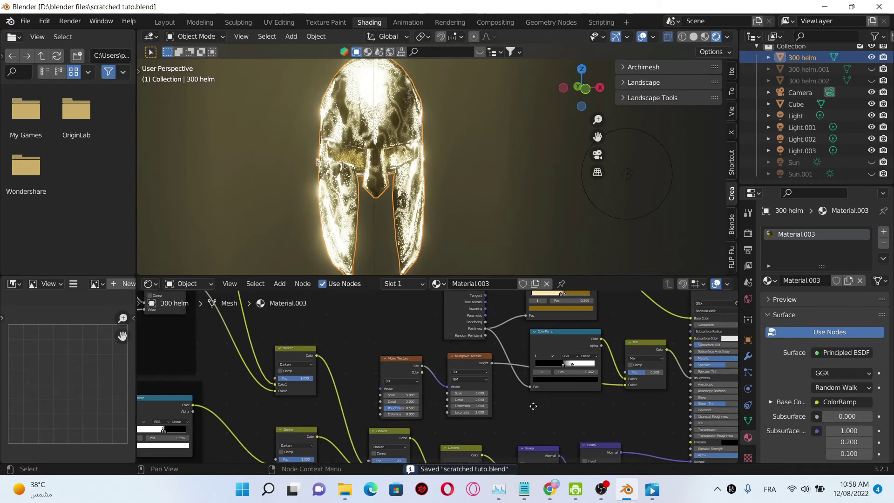
pyautogui.scroll(2, 434, 168)
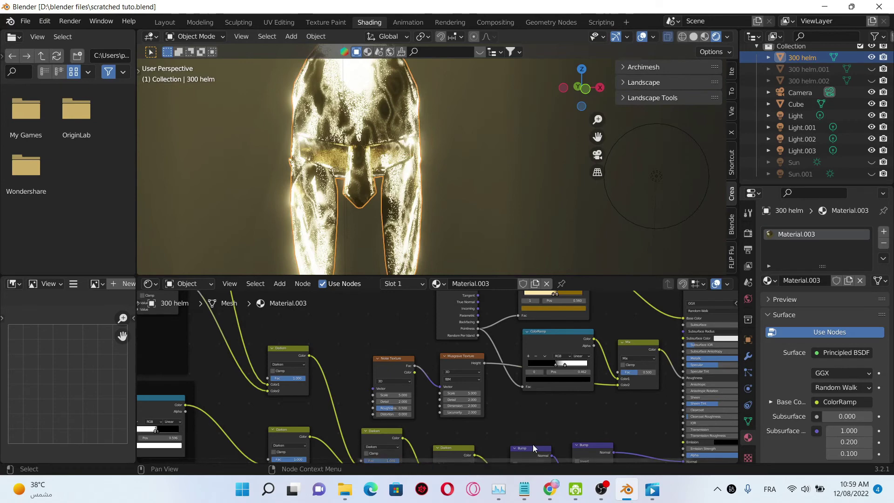
pyautogui.scroll(3, 345, 389)
pyautogui.scroll(3, 356, 398)
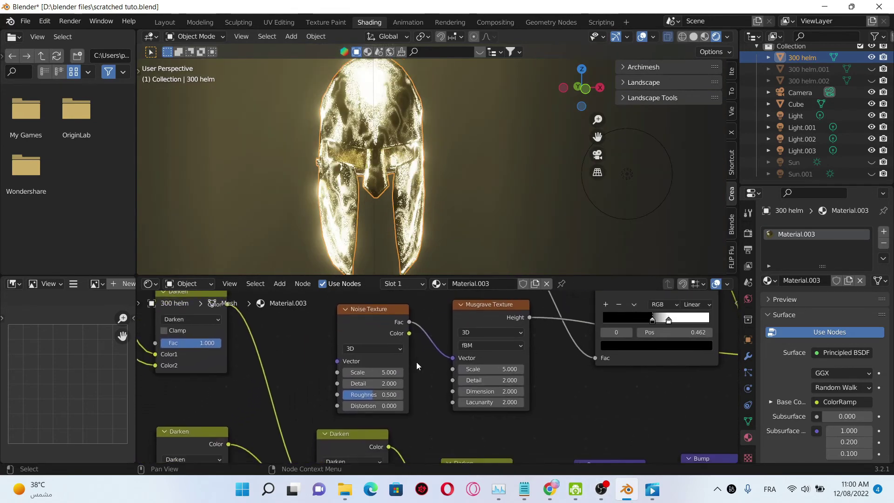
# Step: Set the Noise Texture to Scale 8.1, Detail 15 and Roughness 0.73, then save
pyautogui.moveTo(376, 370); pyautogui.dragTo(427, 370)
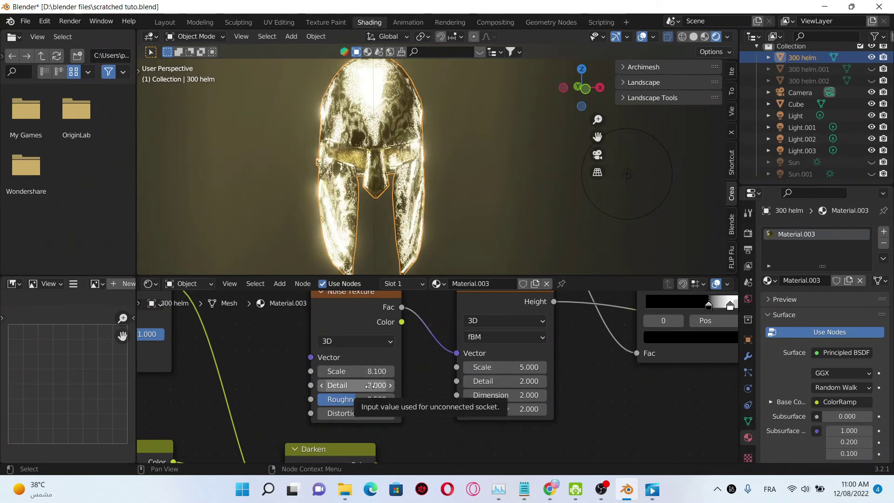
pyautogui.moveTo(370, 385); pyautogui.dragTo(405, 385)
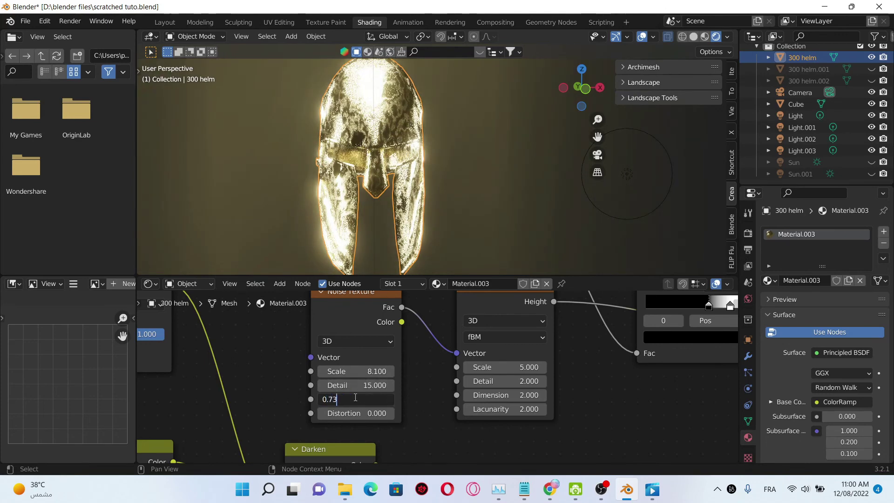
pyautogui.press('Return')
pyautogui.hotkey('ctrl', 's')
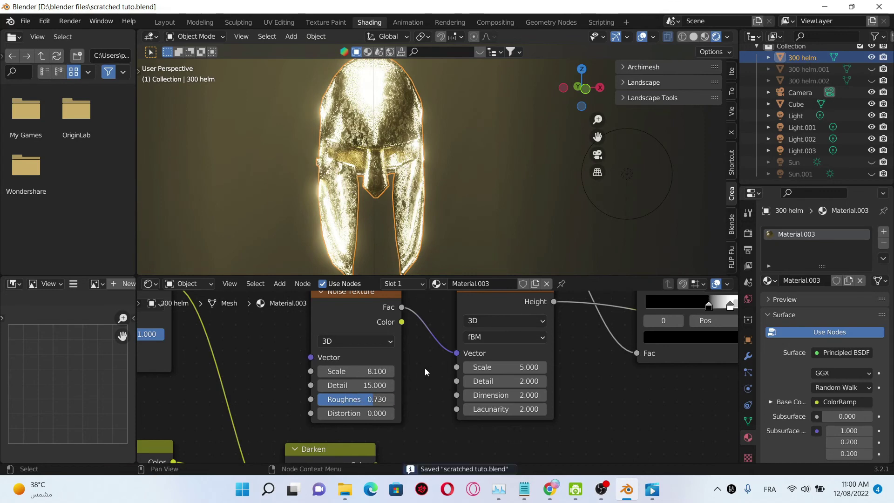
pyautogui.scroll(2, 435, 371)
pyautogui.scroll(-2, 430, 378)
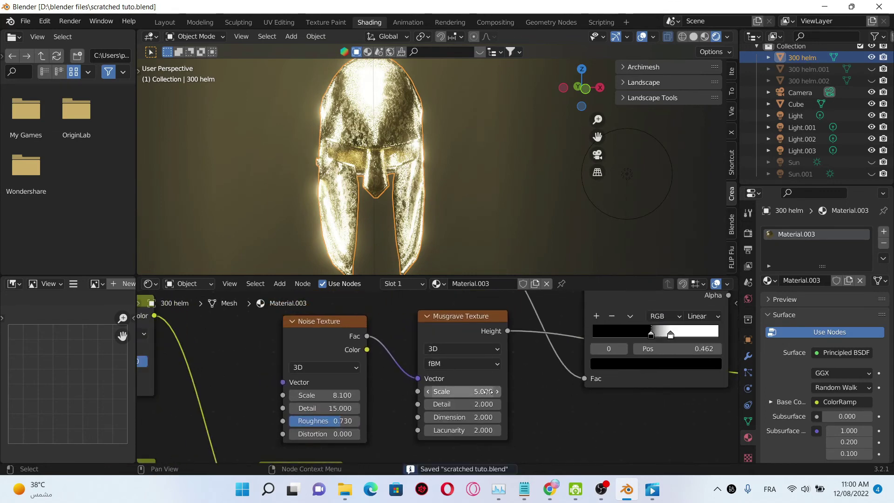
# Step: Lower the Musgrave Texture Scale to -2.4, check the helmet's scratches, and save
pyautogui.moveTo(487, 392); pyautogui.dragTo(400, 392)
pyautogui.moveTo(444, 243); pyautogui.dragTo(503, 236, button='middle')
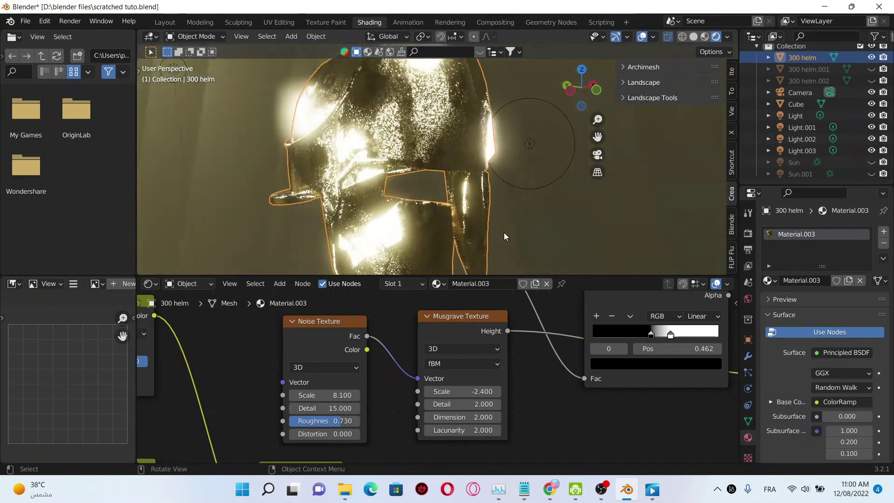
pyautogui.moveTo(525, 184); pyautogui.dragTo(508, 203, button='middle')
pyautogui.scroll(4, 526, 205)
pyautogui.hotkey('ctrl', 's')
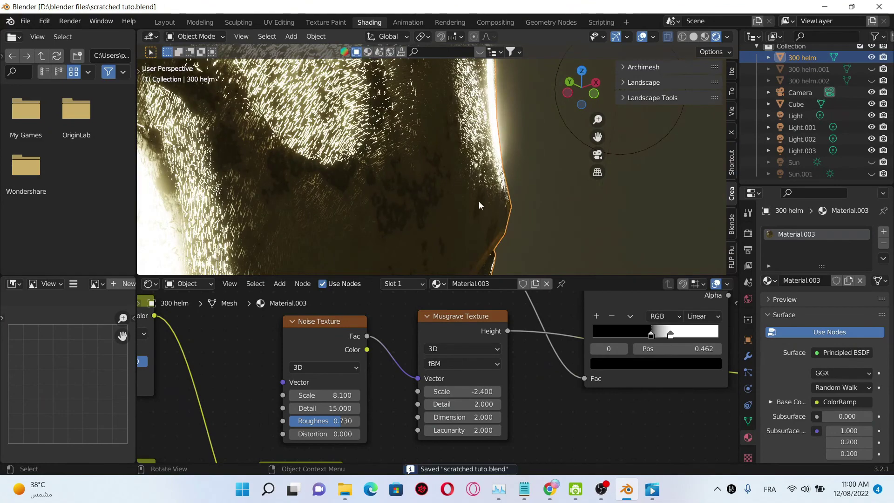
pyautogui.scroll(-6, 510, 204)
pyautogui.moveTo(512, 208); pyautogui.dragTo(510, 164, button='middle')
pyautogui.scroll(-1, 545, 395)
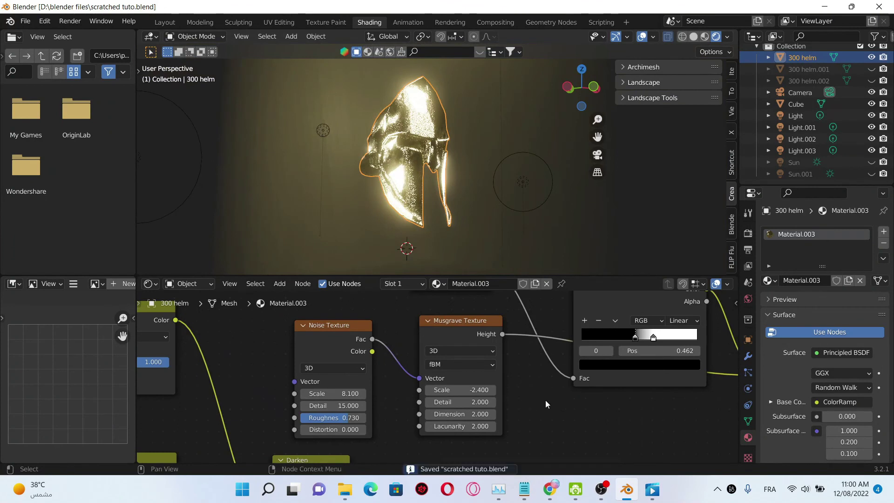
pyautogui.moveTo(546, 400); pyautogui.dragTo(491, 451, button='middle')
# Step: Recolour the base ColorRamp stops from cream and gold to white and grey
pyautogui.moveTo(500, 317); pyautogui.dragTo(485, 398, button='middle')
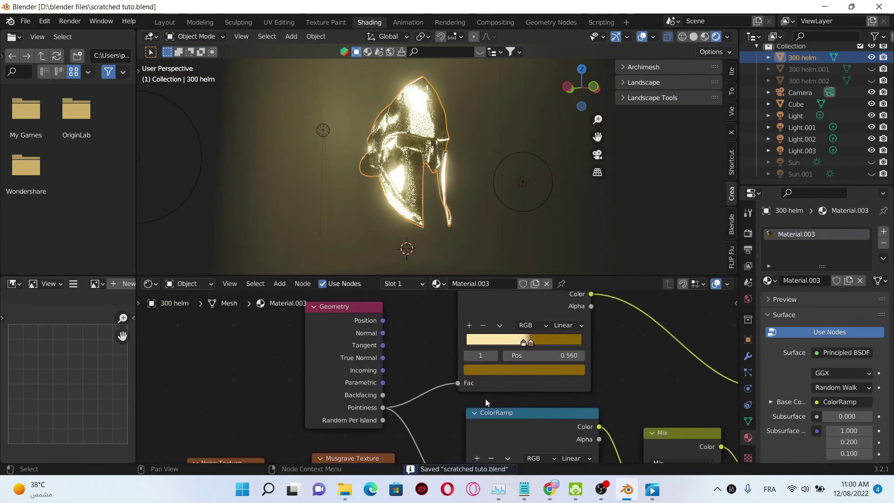
pyautogui.scroll(1, 554, 374)
pyautogui.moveTo(555, 373); pyautogui.dragTo(568, 395, button='middle')
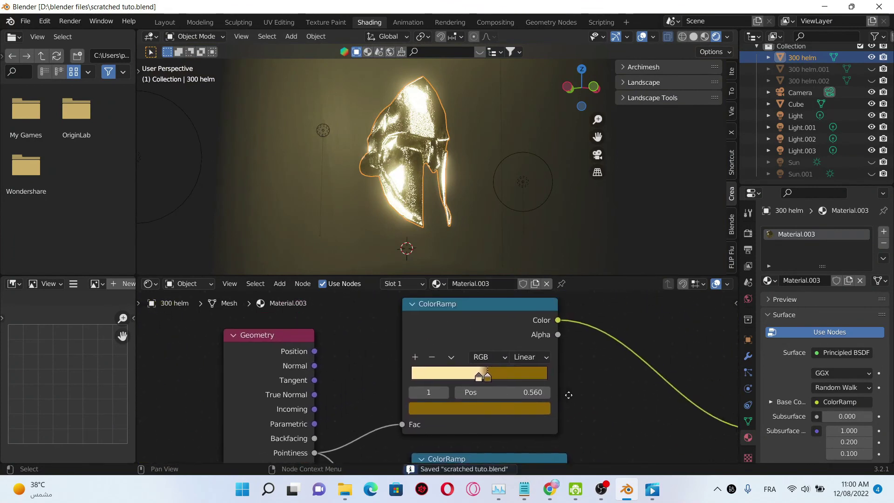
pyautogui.click(482, 378)
pyautogui.click(491, 410)
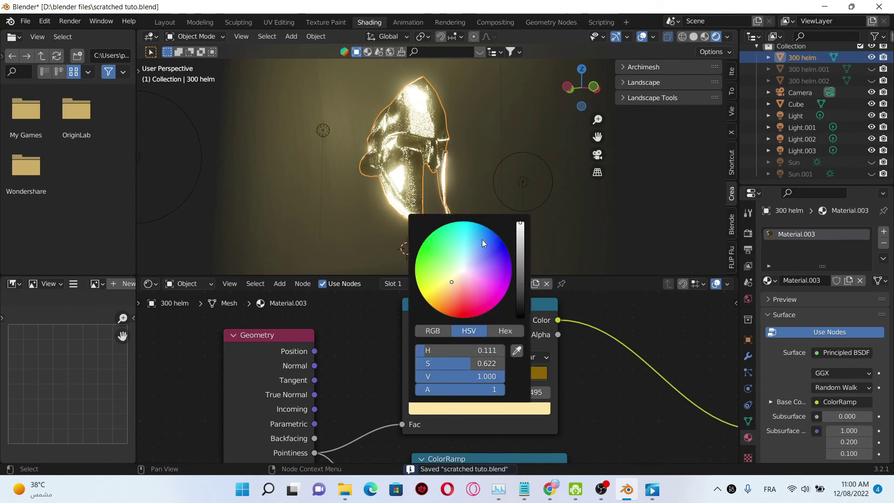
pyautogui.click(464, 269)
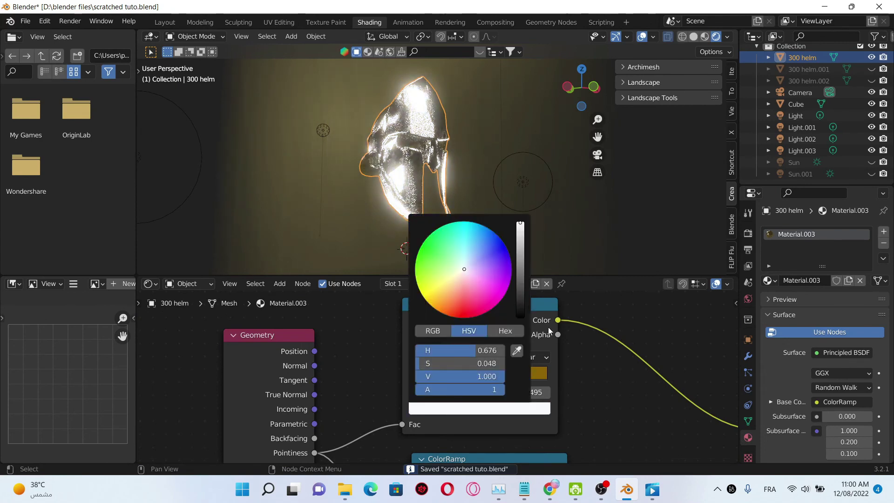
pyautogui.click(487, 376)
pyautogui.click(490, 410)
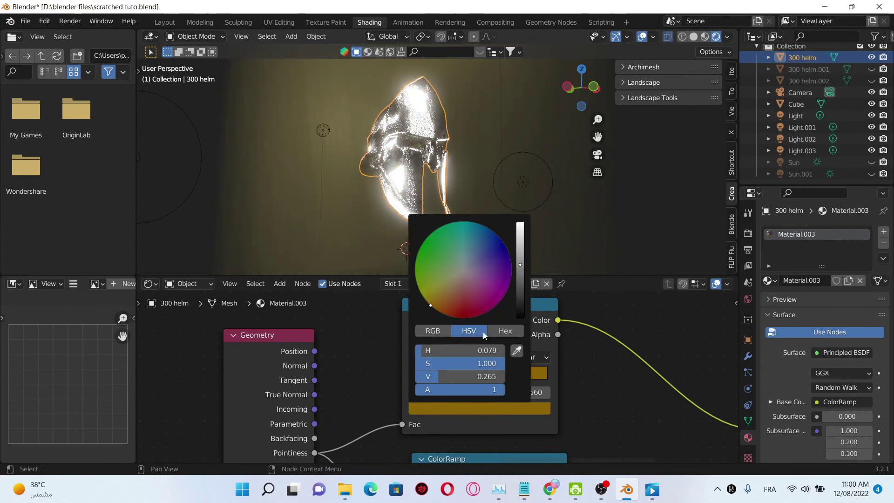
pyautogui.click(459, 270)
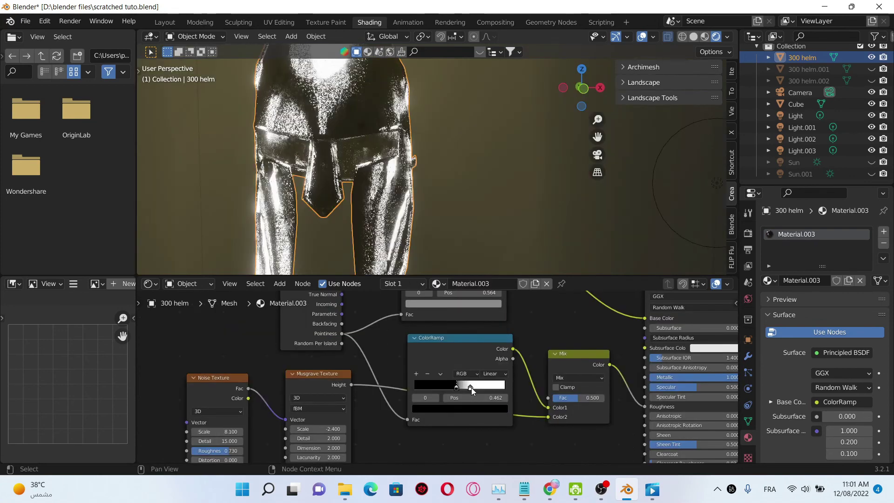
# Step: Slide the scratch ramp's white stop to 0.509, inspect the silver helmet, and save
pyautogui.click(470, 386)
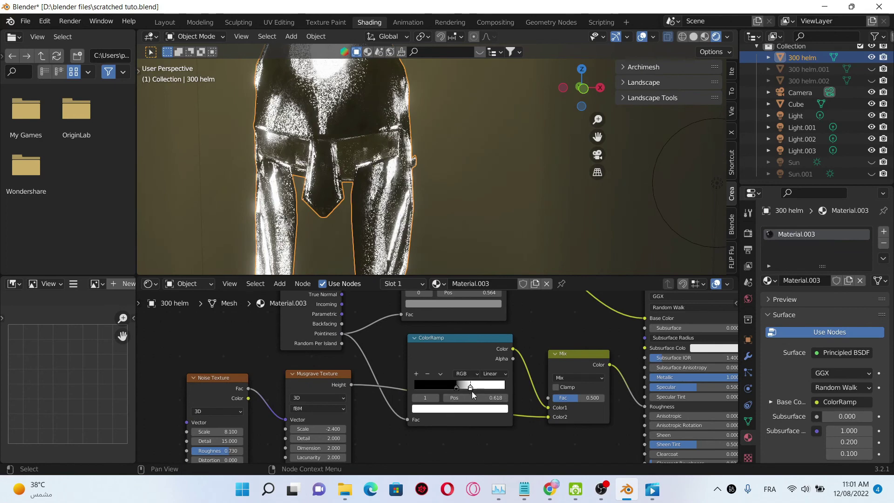
pyautogui.moveTo(470, 387); pyautogui.dragTo(460, 387)
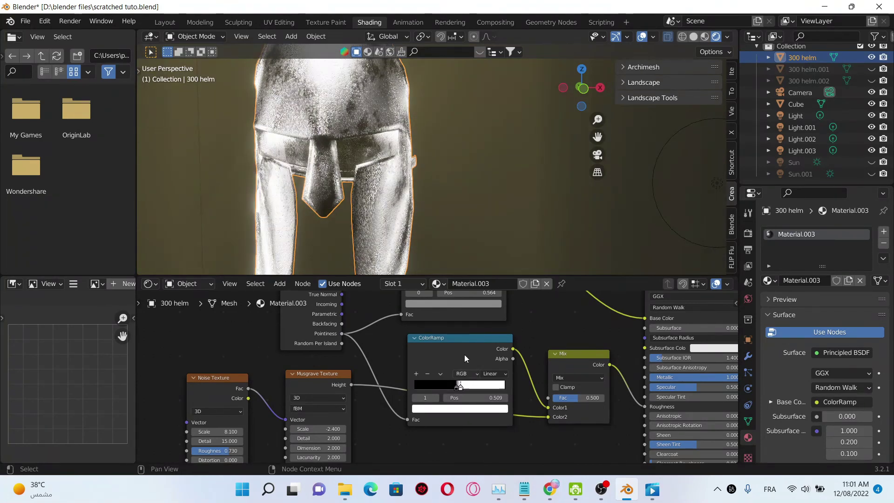
pyautogui.scroll(-3, 435, 180)
pyautogui.moveTo(435, 180); pyautogui.dragTo(396, 168, button='middle')
pyautogui.scroll(5, 527, 190)
pyautogui.hotkey('ctrl', 's')
pyautogui.scroll(-5, 528, 189)
pyautogui.scroll(-1, 477, 190)
pyautogui.scroll(5, 424, 168)
pyautogui.scroll(4, 445, 183)
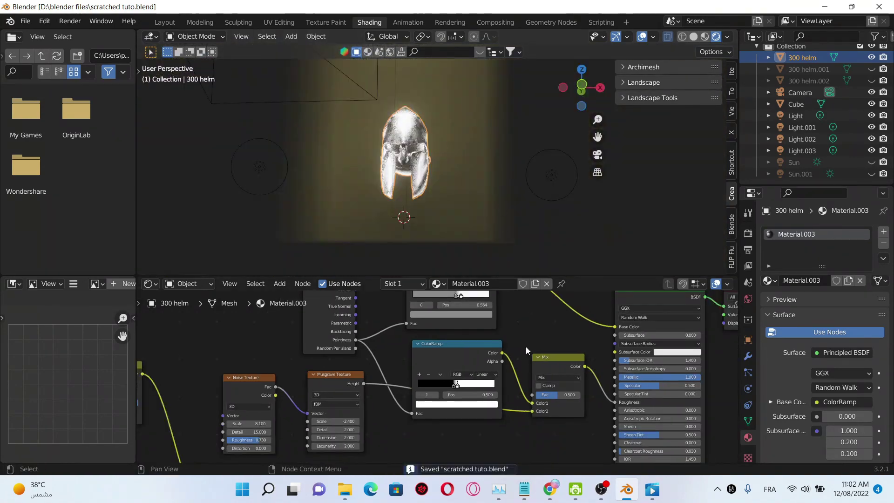
# Step: Duplicate the helmet and place the copy to the right of the original
pyautogui.hotkey('shift', 'd')
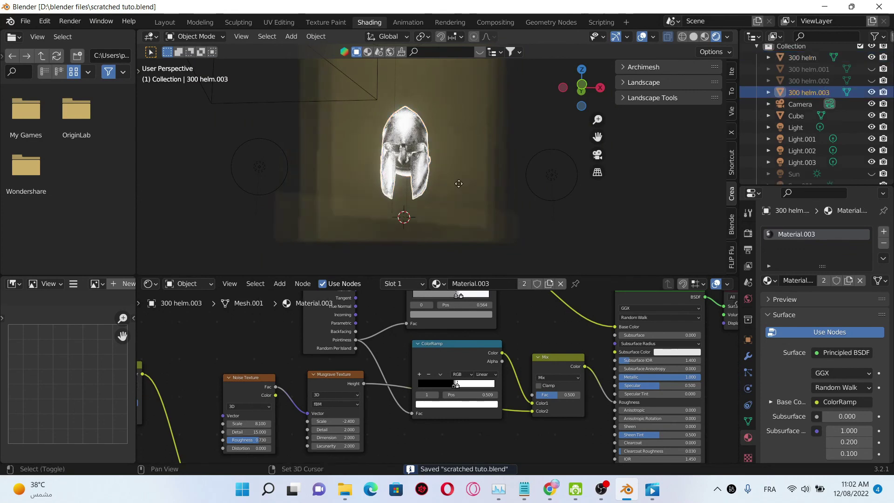
pyautogui.click(496, 180)
pyautogui.keyDown('shift'); pyautogui.scroll(4, 532, 329); pyautogui.keyUp('shift')
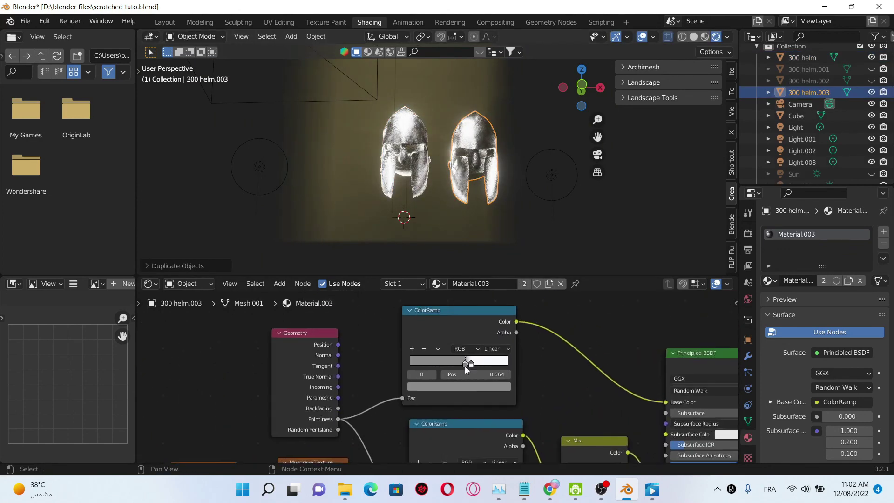
pyautogui.scroll(2, 465, 366)
# Step: Try a gold colour on the ramp stop, undo it to keep silver, and save
pyautogui.click(473, 385)
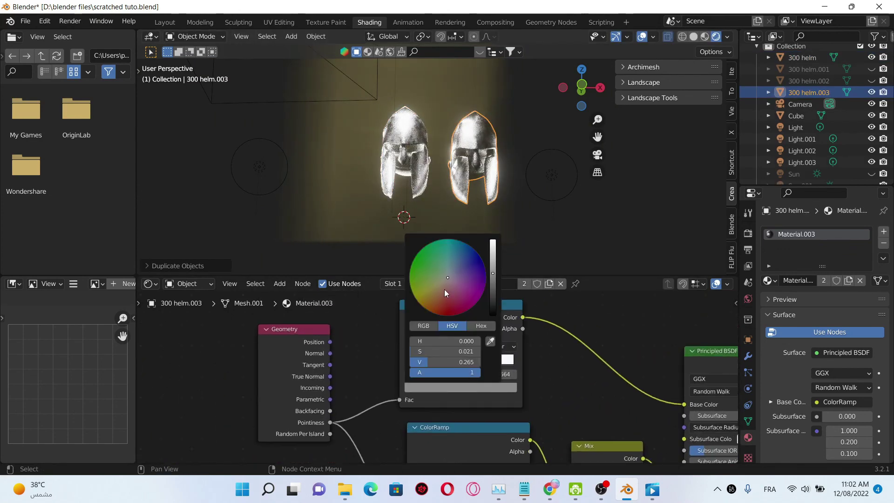
pyautogui.moveTo(445, 289); pyautogui.dragTo(431, 292)
pyautogui.hotkey('ctrl', 'z')
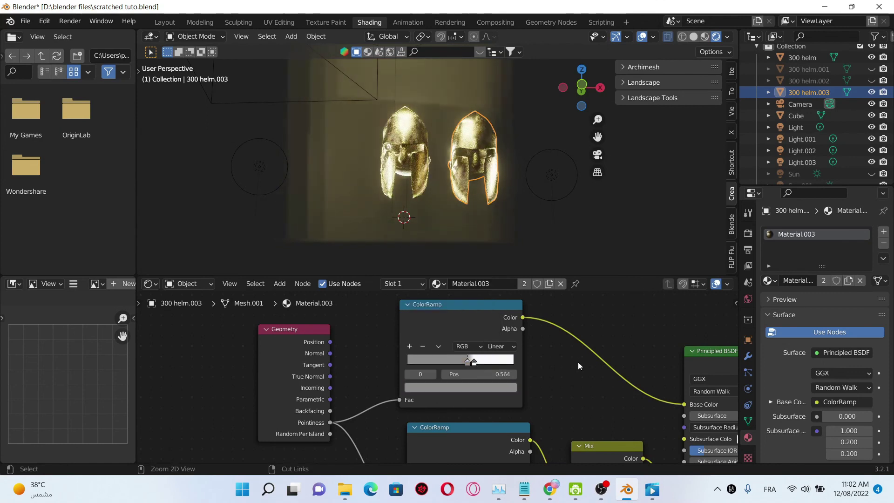
pyautogui.hotkey('ctrl', 's')
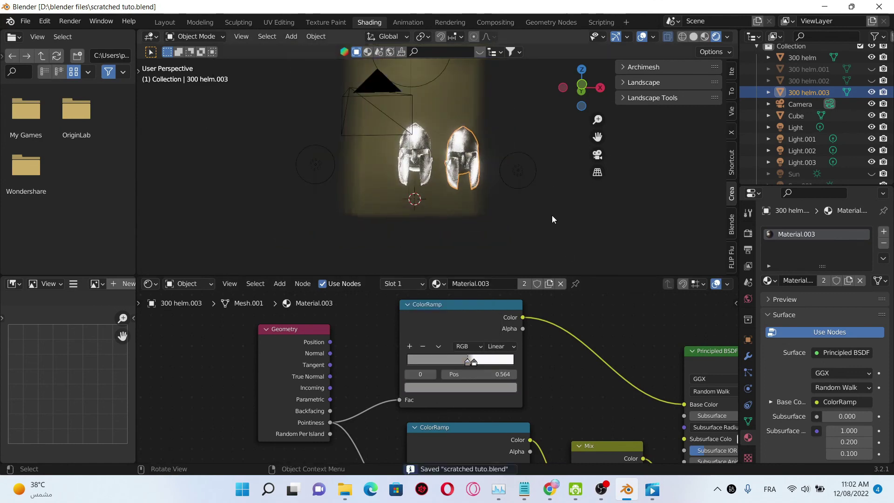
pyautogui.scroll(2, 552, 215)
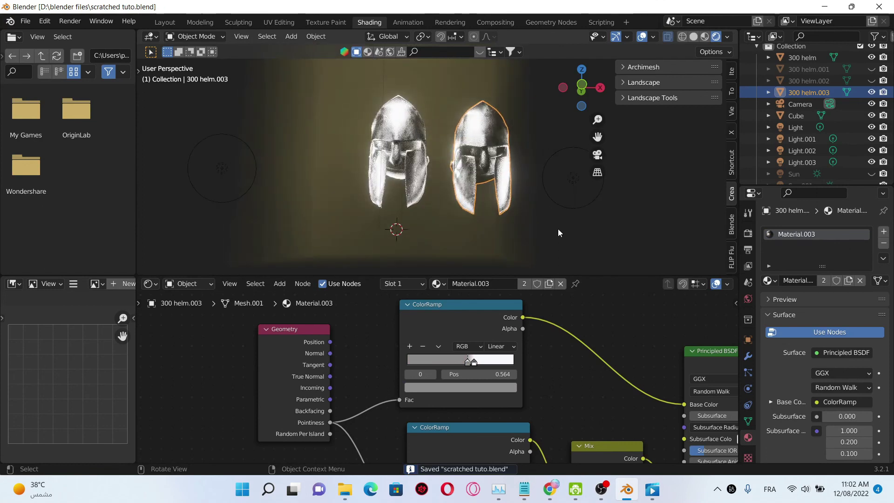